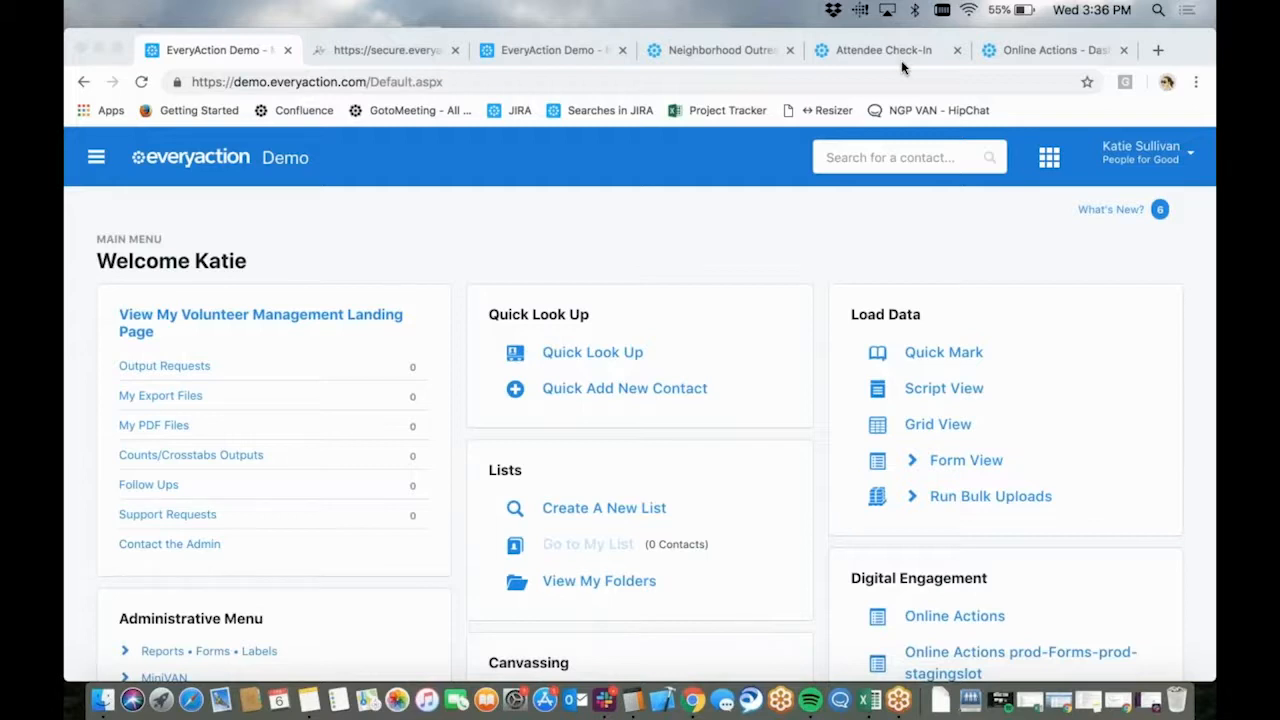
Open the Host an Event form in the secure.everyaction.com page and name the event "Supporters Phone Bank"
left_click(394, 53)
left_click(394, 53)
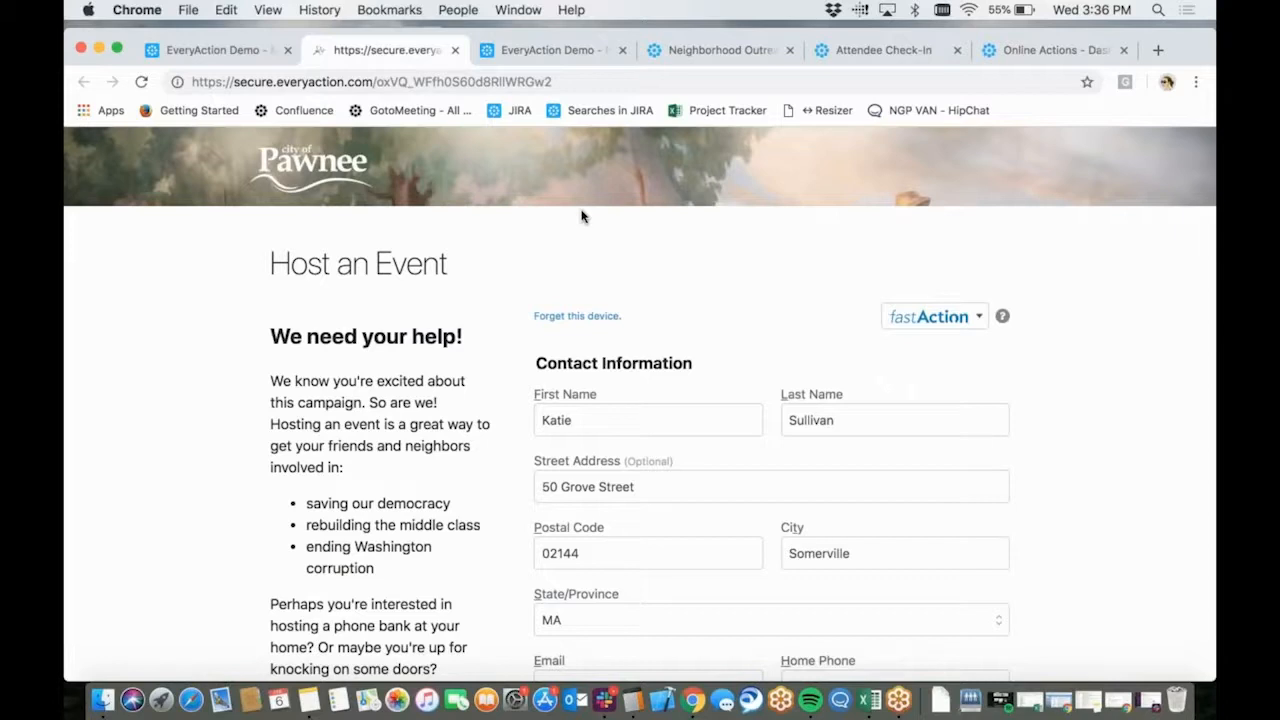
scroll(598, 314, "down", 3)
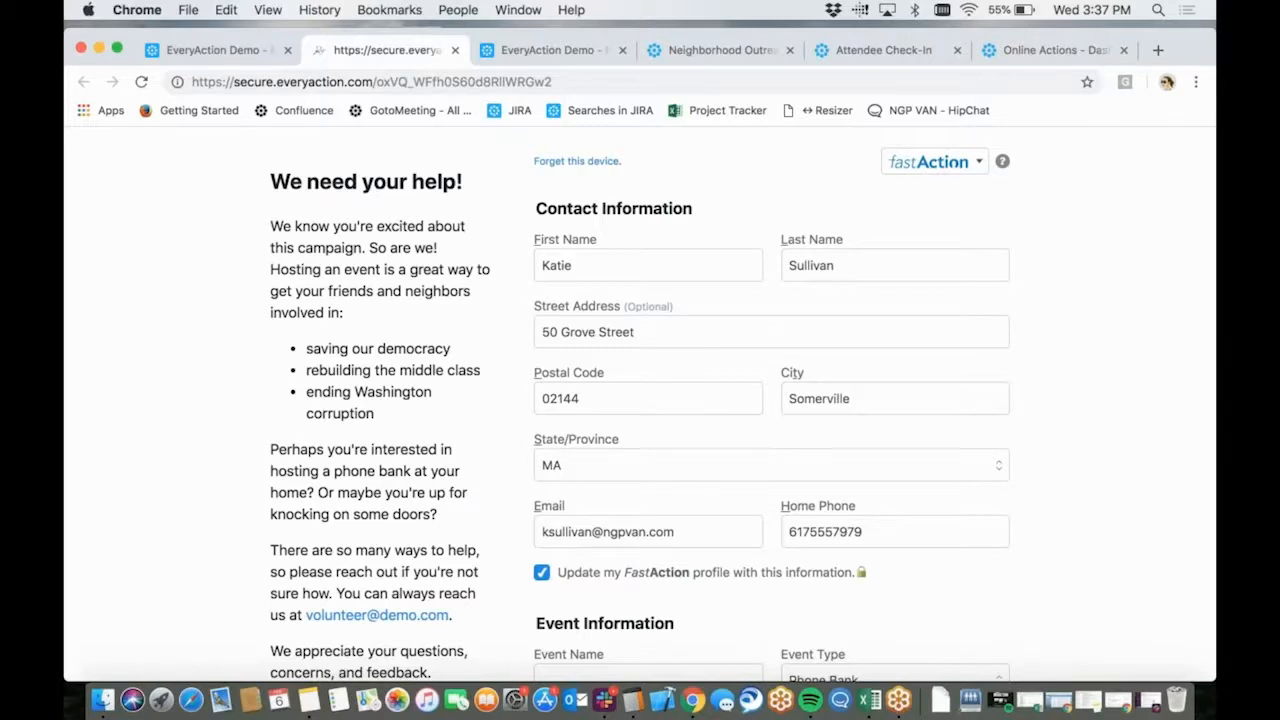
scroll(617, 423, "down", 5)
left_click(614, 380)
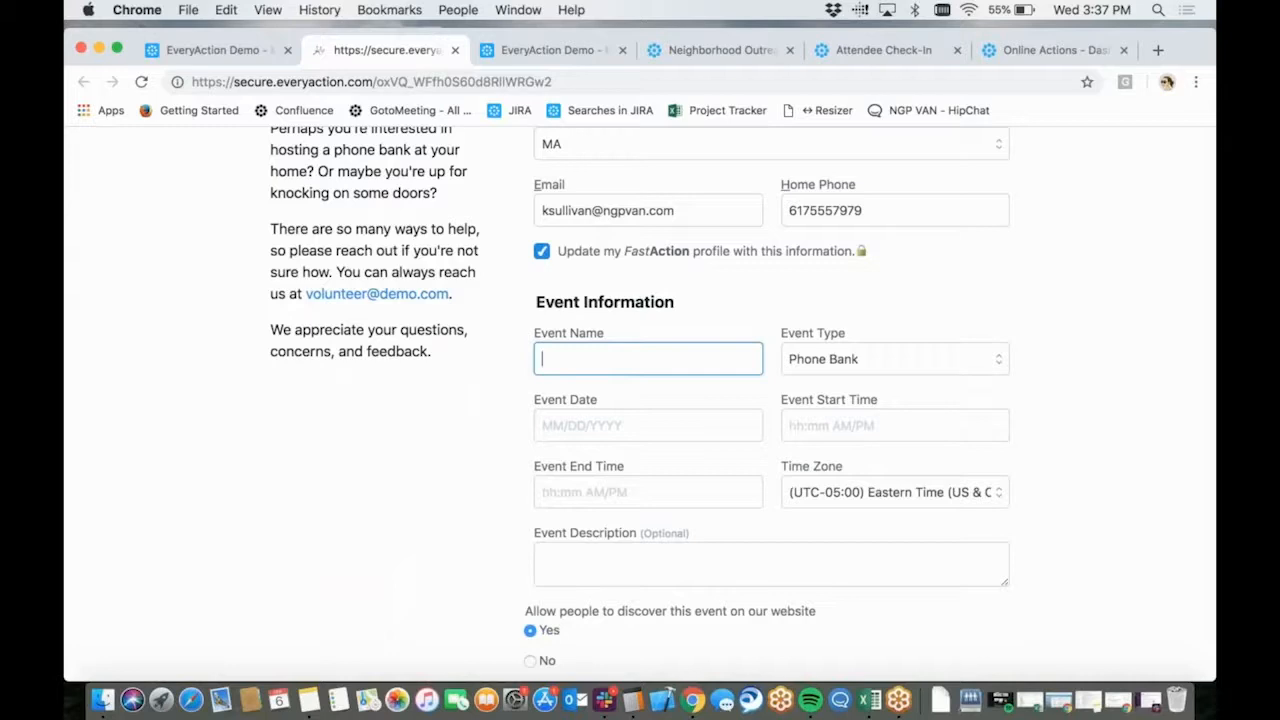
type("Supporters Phone Bank")
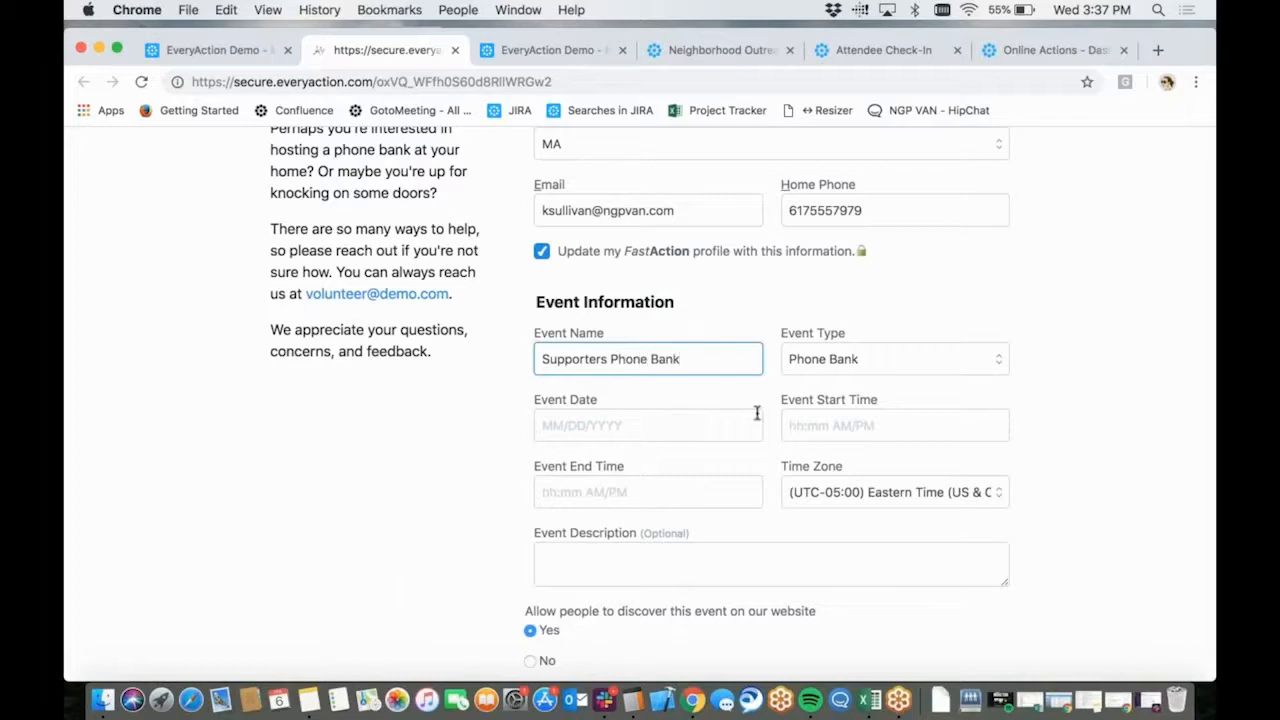
Schedule the event for 02/16/2019, starting at 12:30 PM and ending at 02:30 PM
scroll(737, 391, "down", 1)
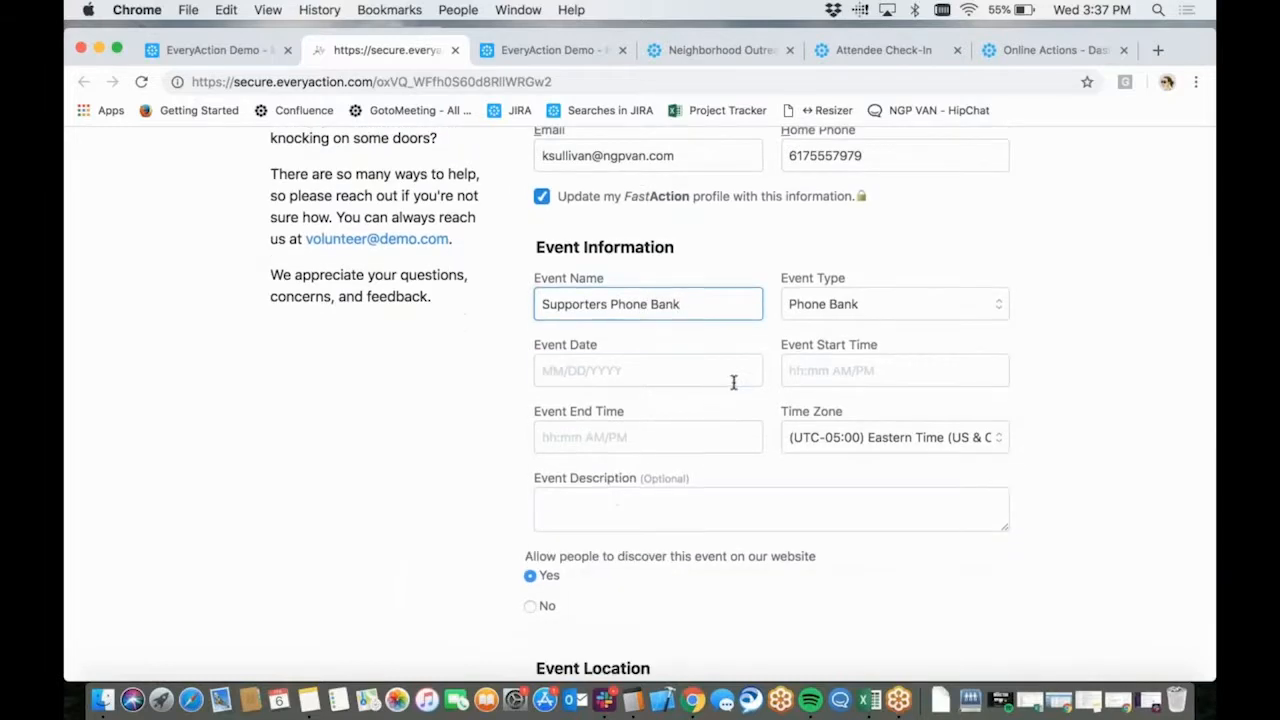
left_click(733, 375)
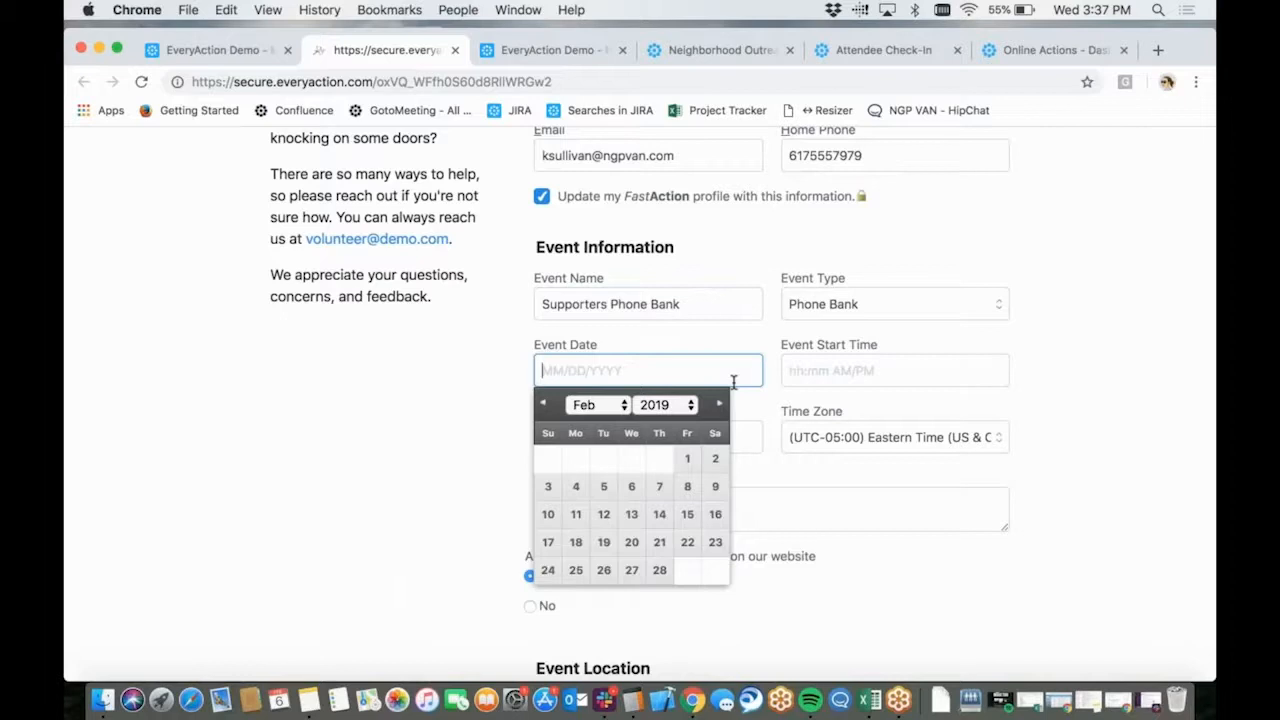
left_click(716, 514)
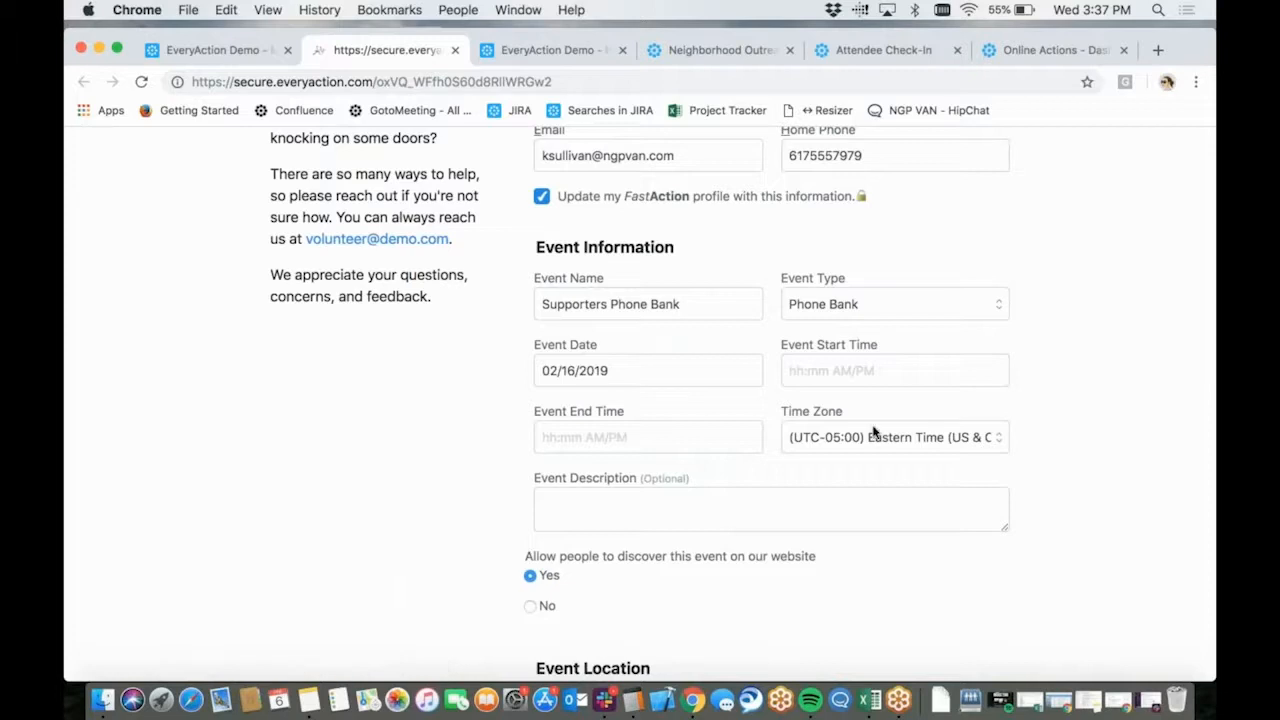
left_click(846, 368)
scroll(815, 457, "down", 10)
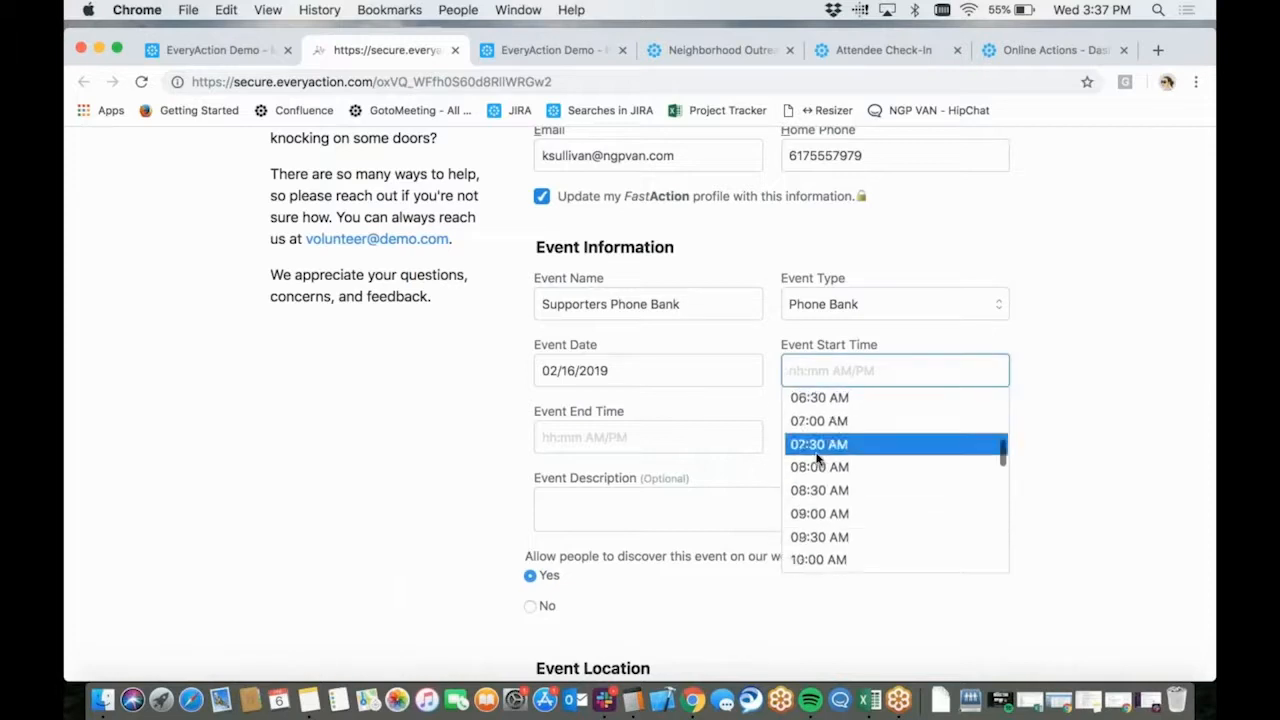
scroll(817, 458, "down", 2)
left_click(817, 456)
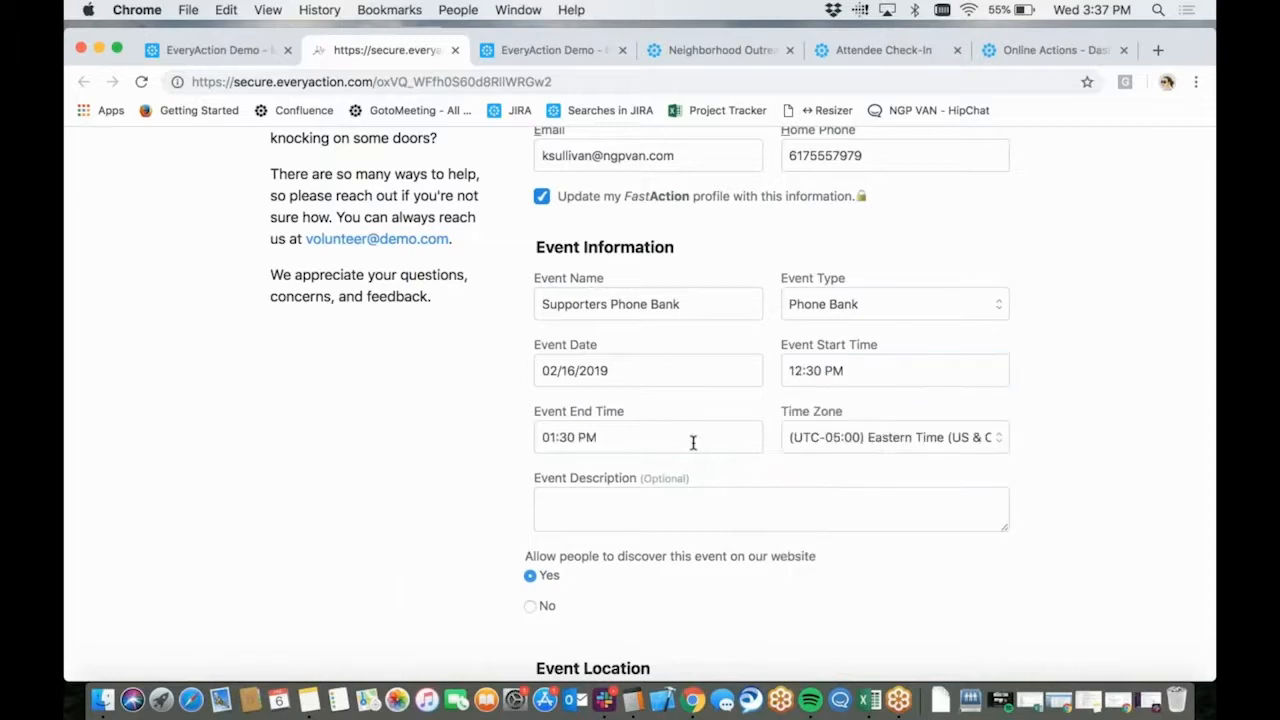
left_click(558, 436)
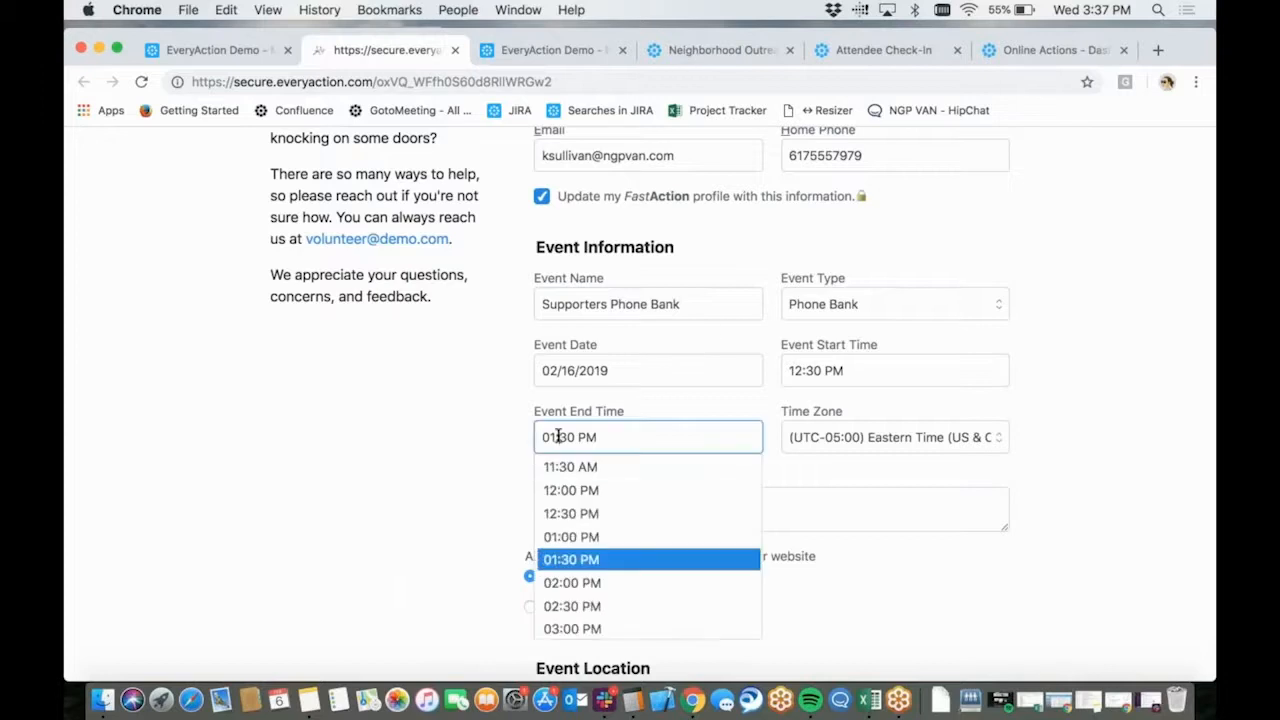
key("BackSpace")
type("2")
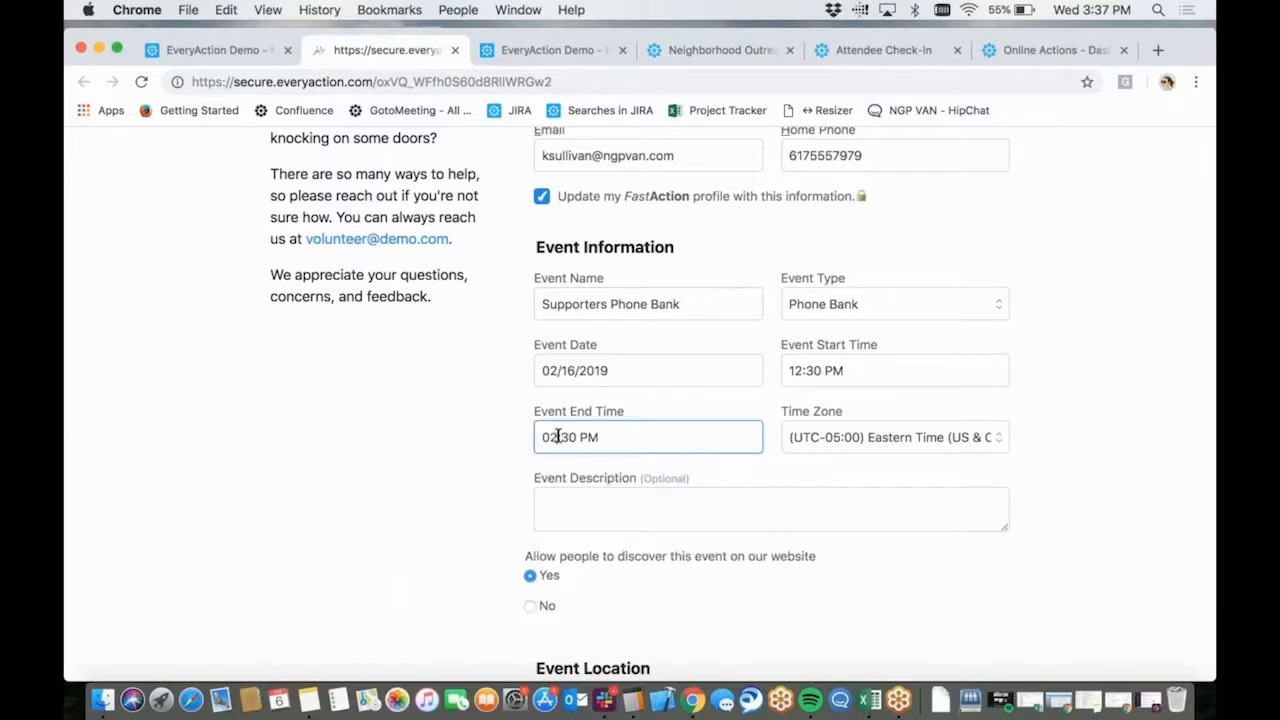
left_click(618, 505)
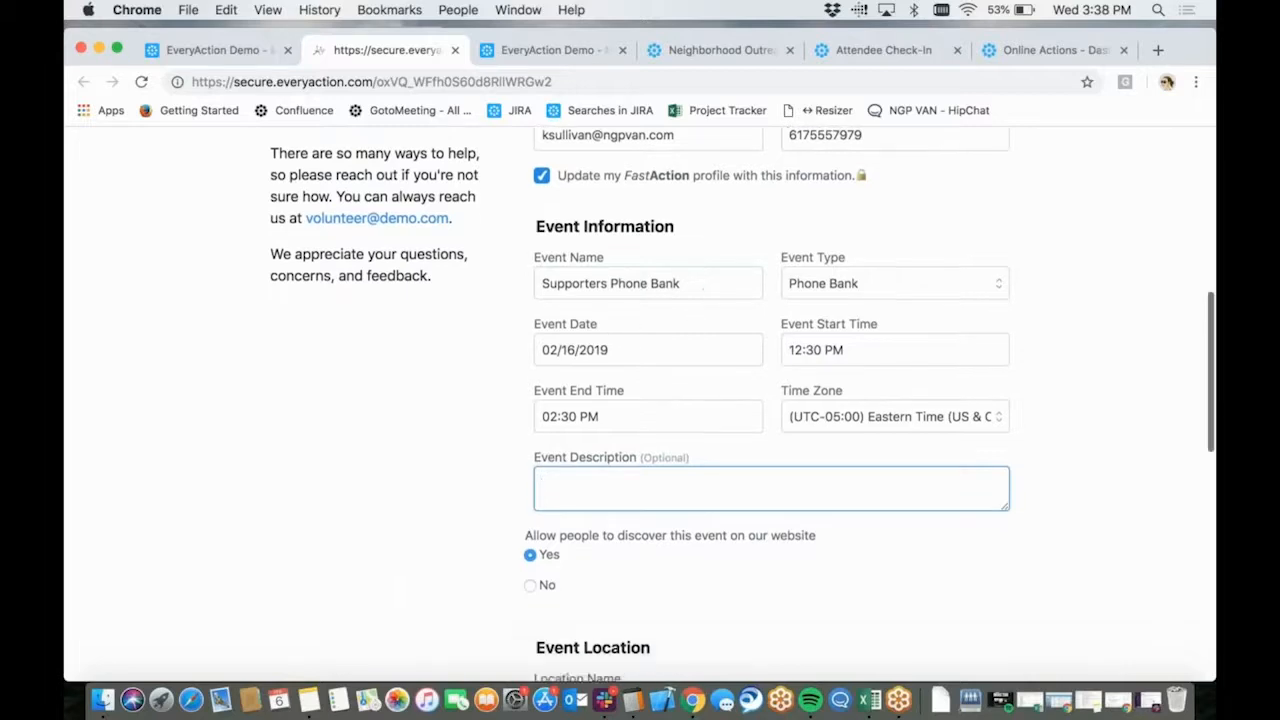
Enter "EveryAction HQ" as the event's location name
scroll(703, 417, "down", 5)
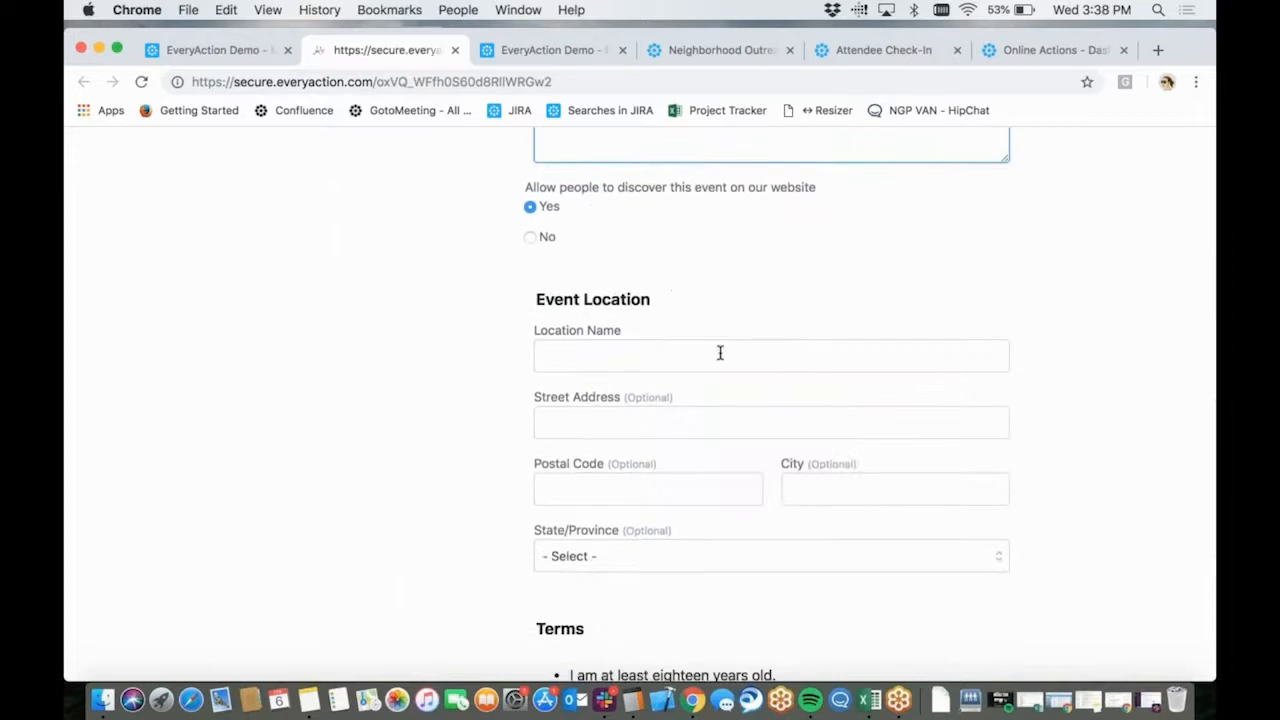
left_click(719, 352)
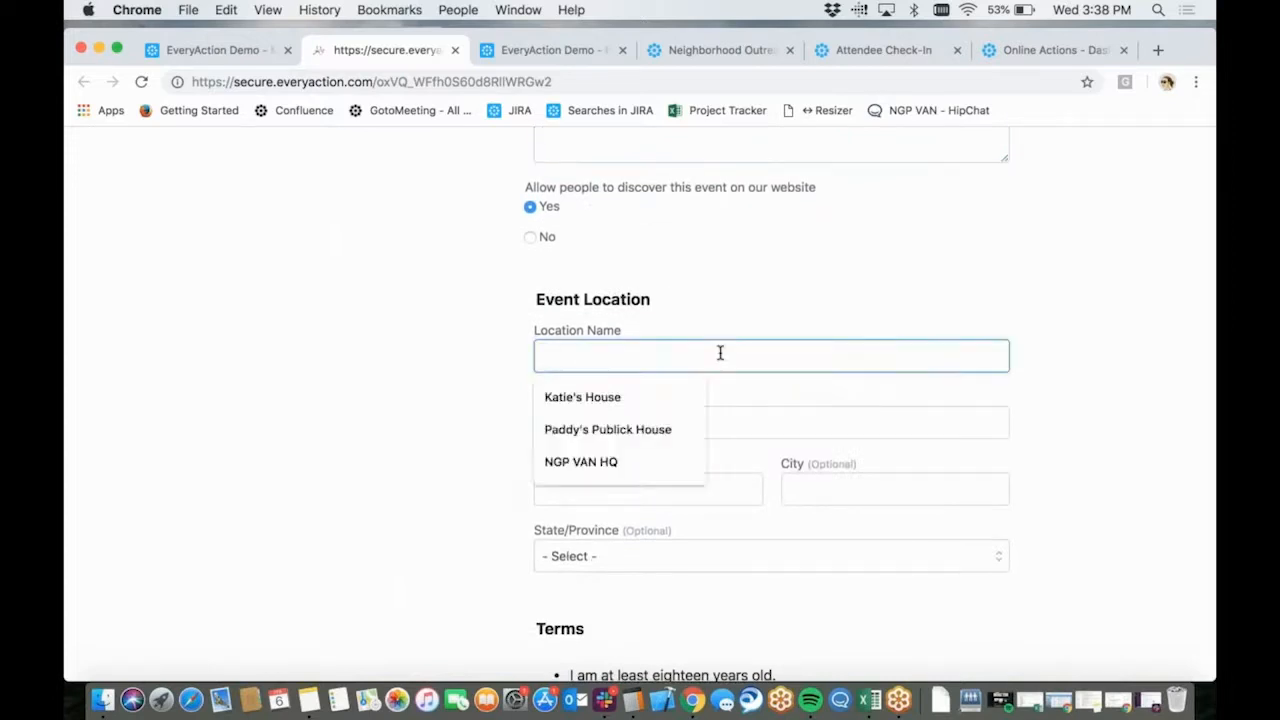
left_click(663, 450)
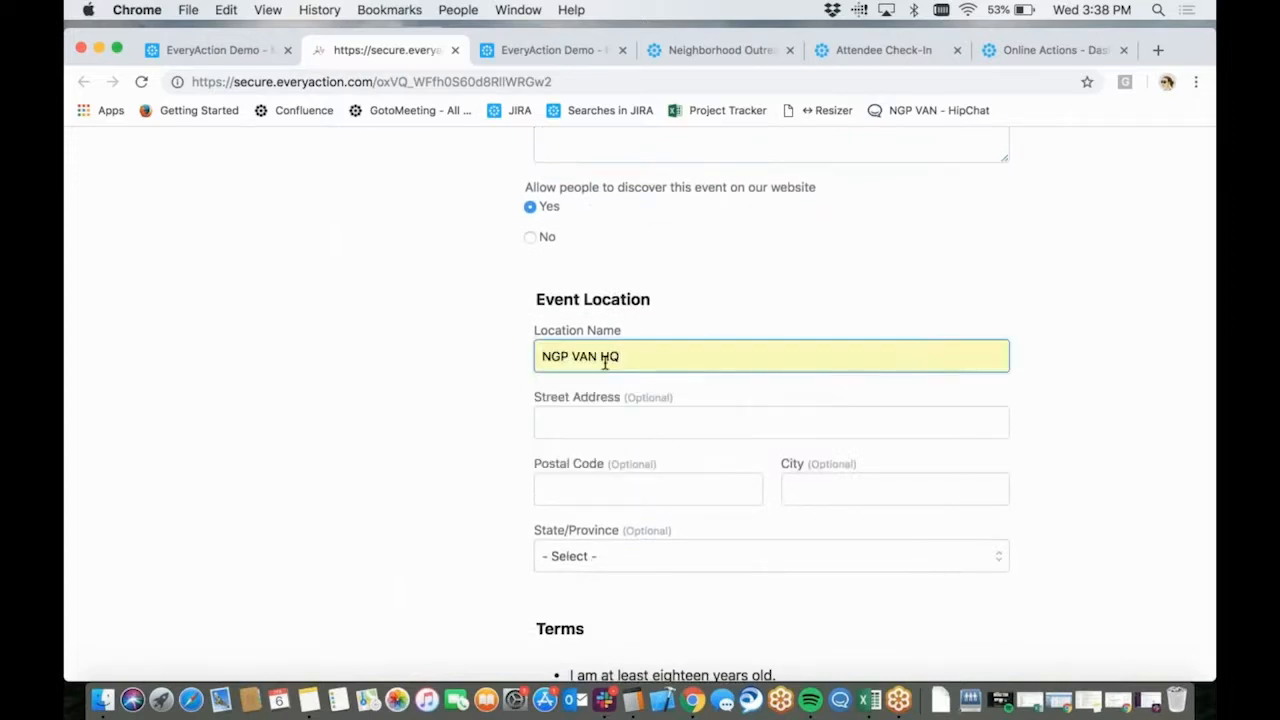
left_click_drag(600, 357, 506, 346)
key("BackSpace")
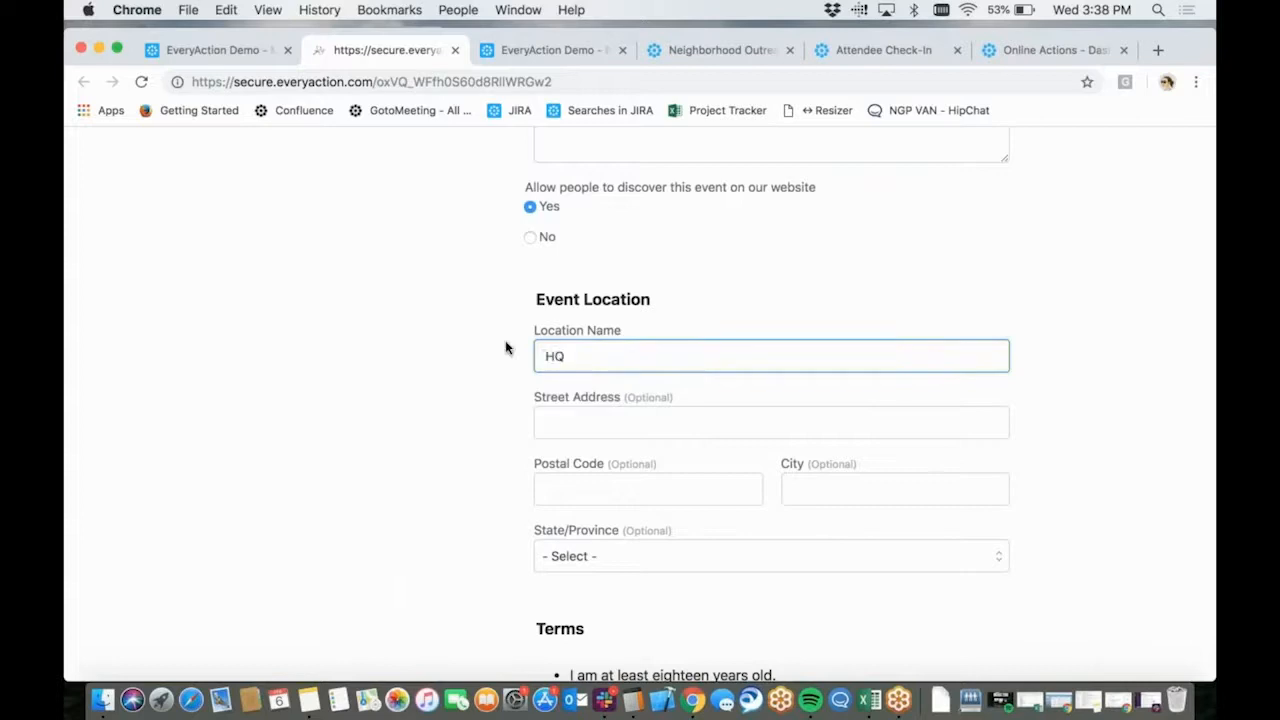
type("EveryAction")
Fill in the event location's street address and postal code from the saved address suggestions
left_click(560, 428)
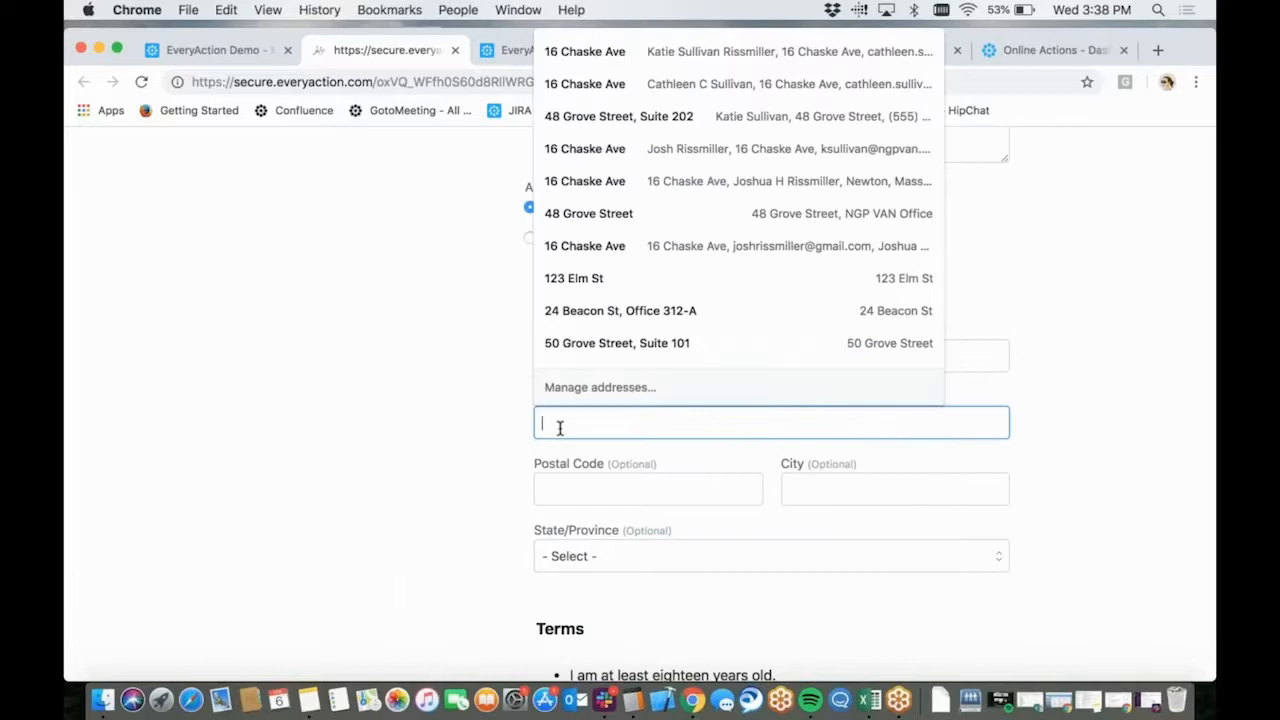
type("48 Grove")
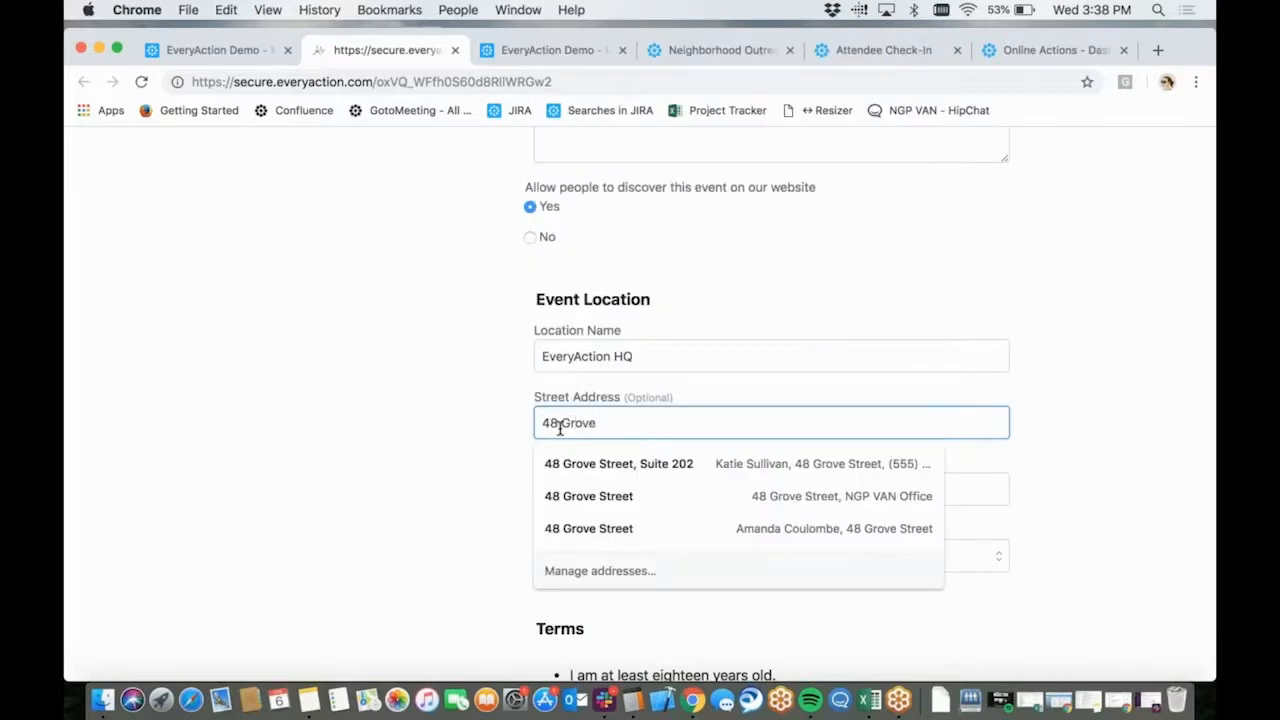
key("Down")
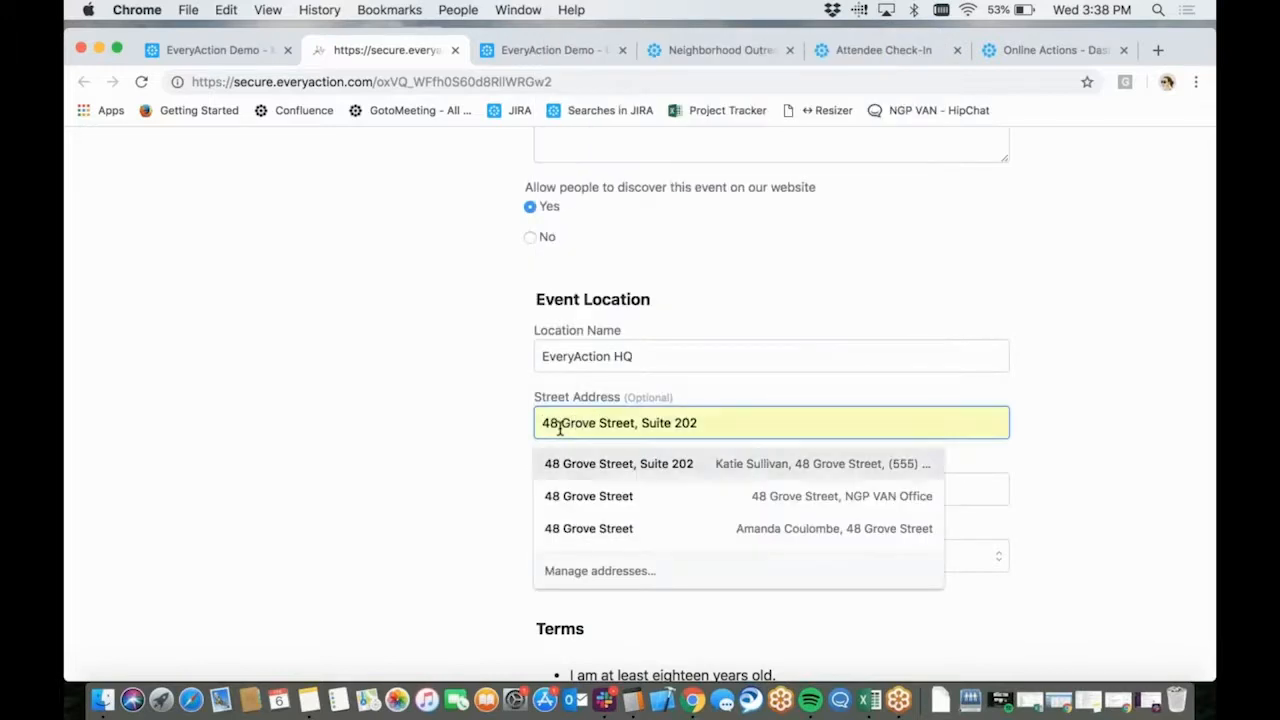
key("Return")
left_click(592, 491)
type("02")
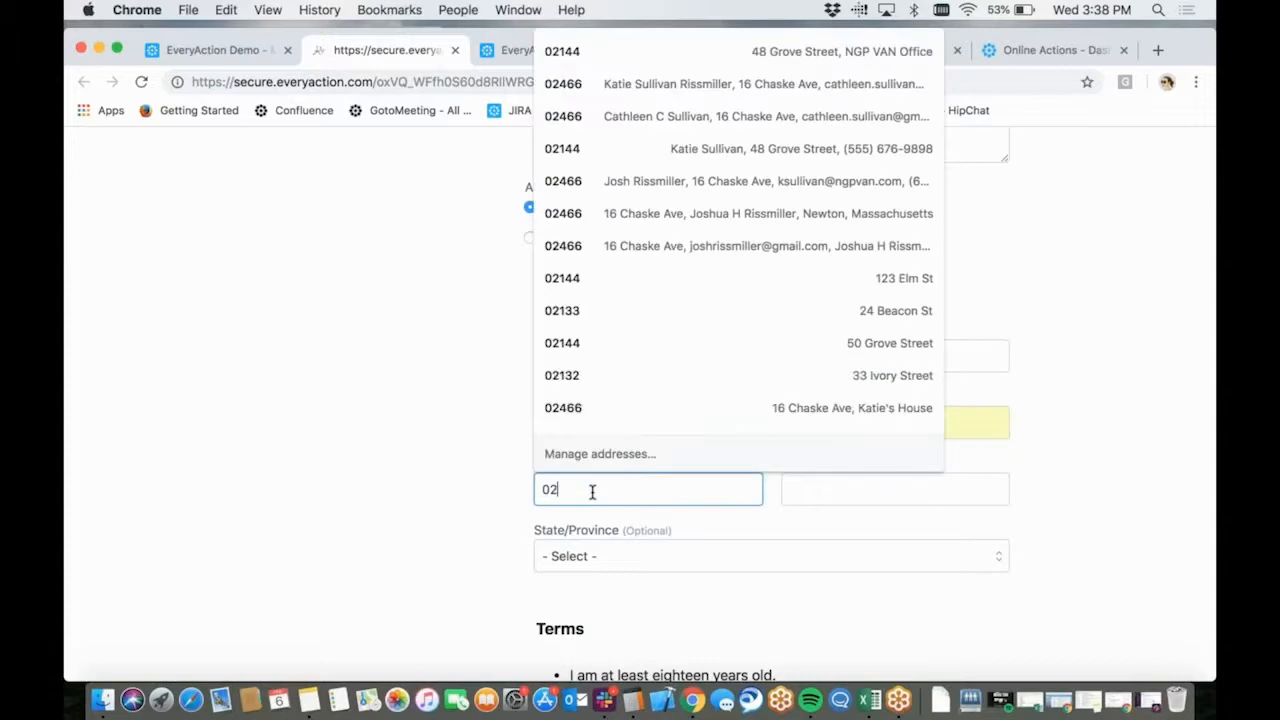
key("Down")
key("Return")
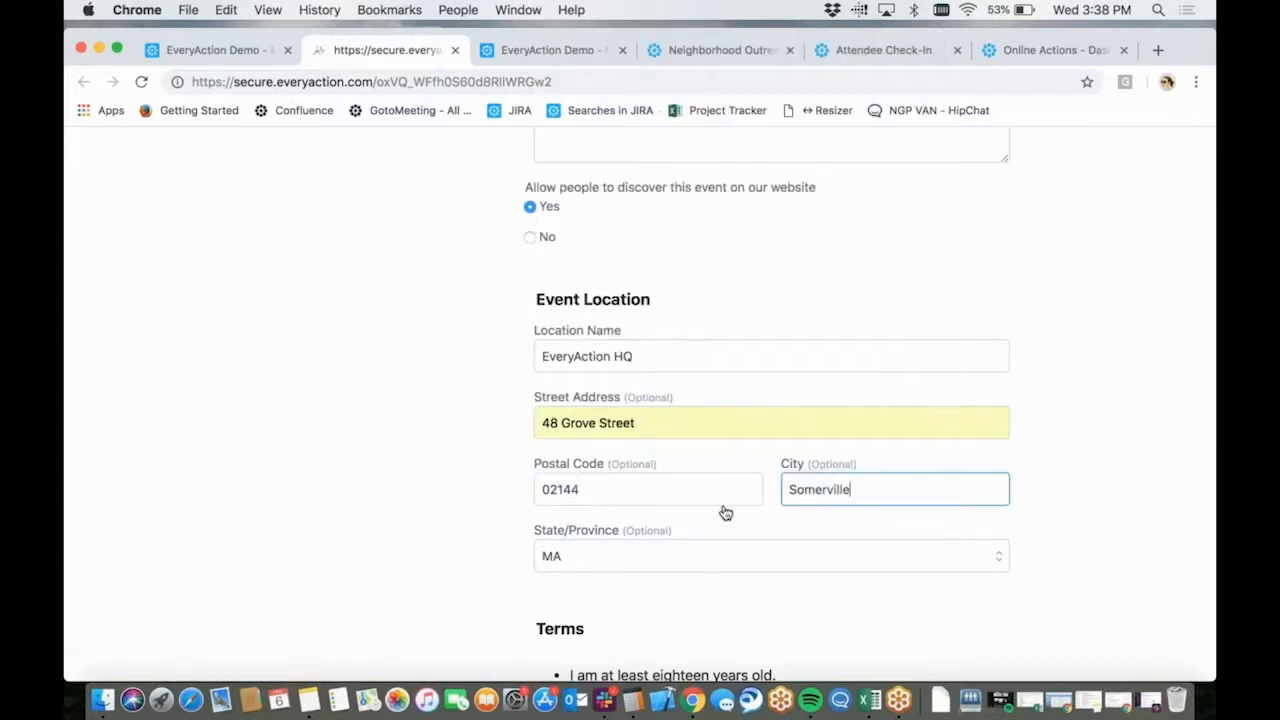
Agree to the hosting terms and submit the event request, dismissing the FastAction sign-up offer
scroll(726, 513, "down", 1)
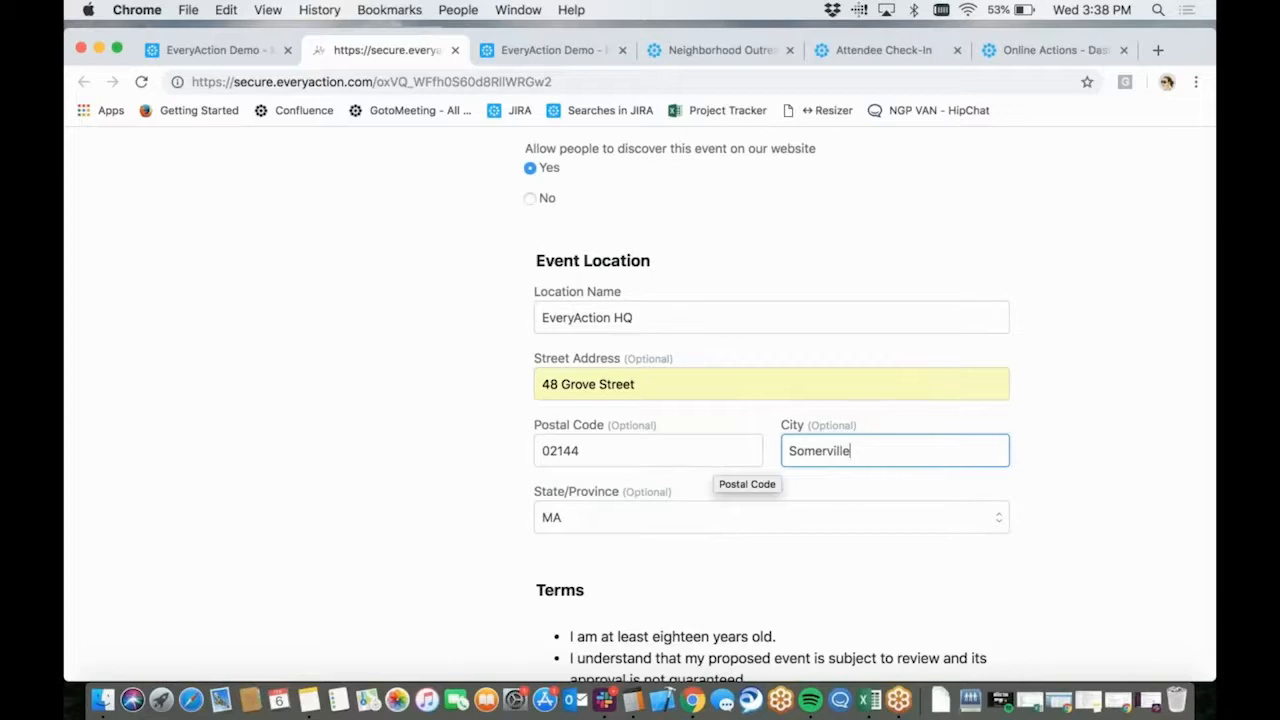
scroll(686, 389, "up", 3)
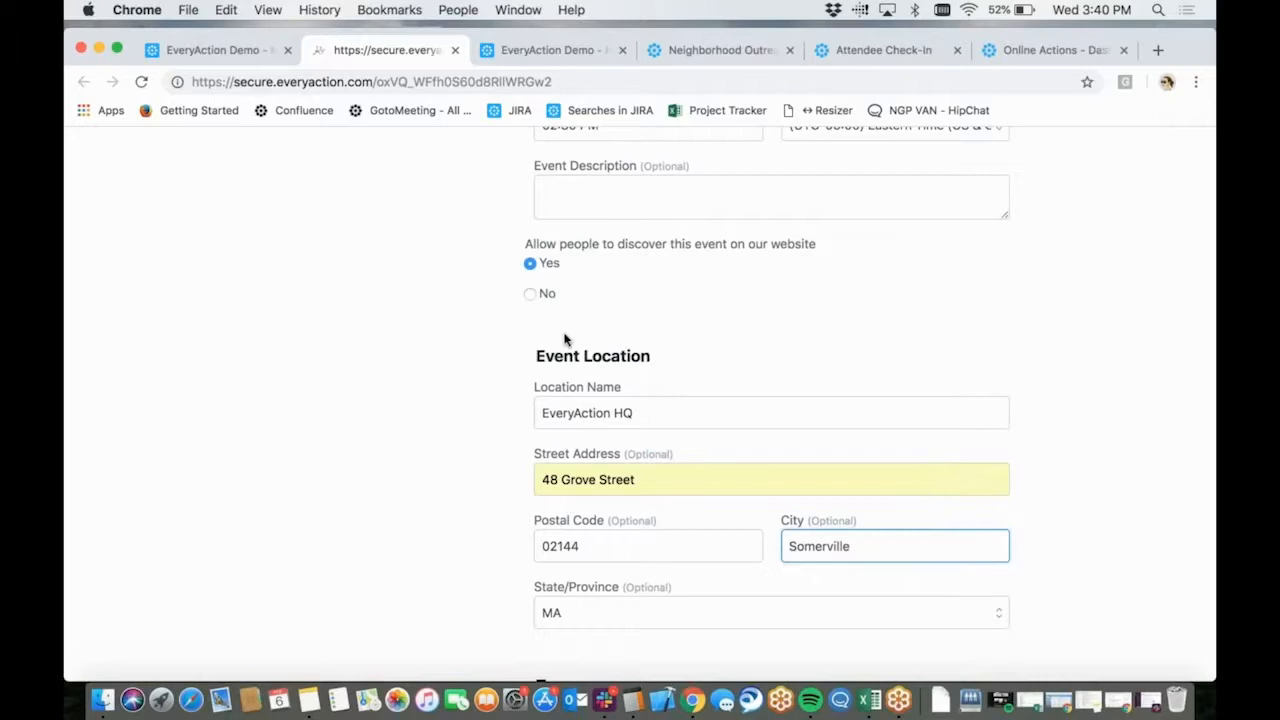
scroll(564, 340, "down", 3)
scroll(564, 340, "down", 1)
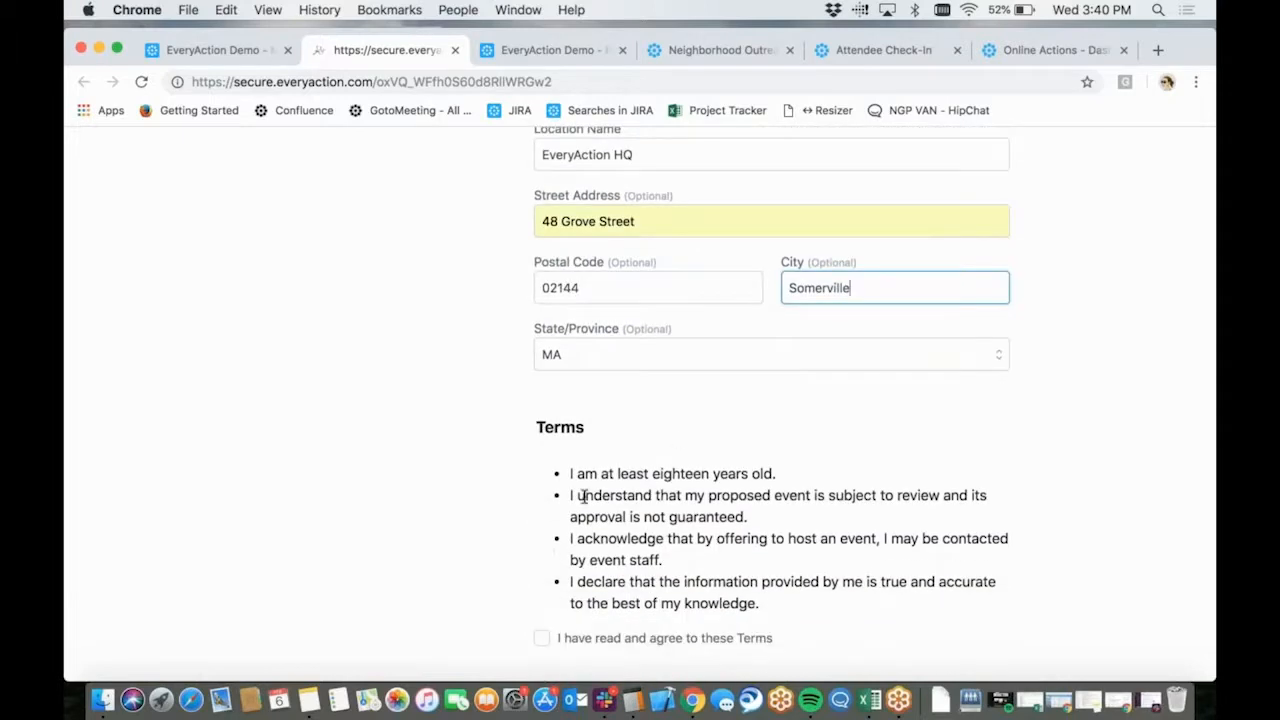
scroll(580, 496, "down", 1)
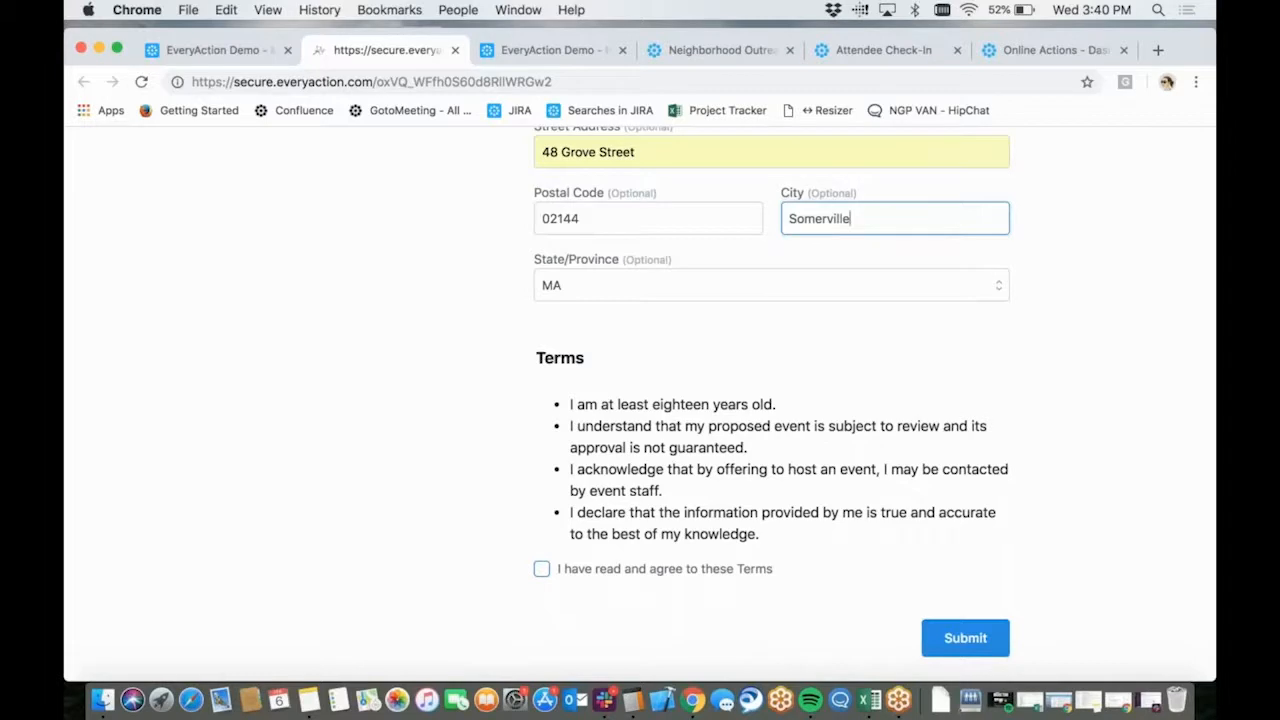
left_click(541, 570)
scroll(843, 615, "down", 1)
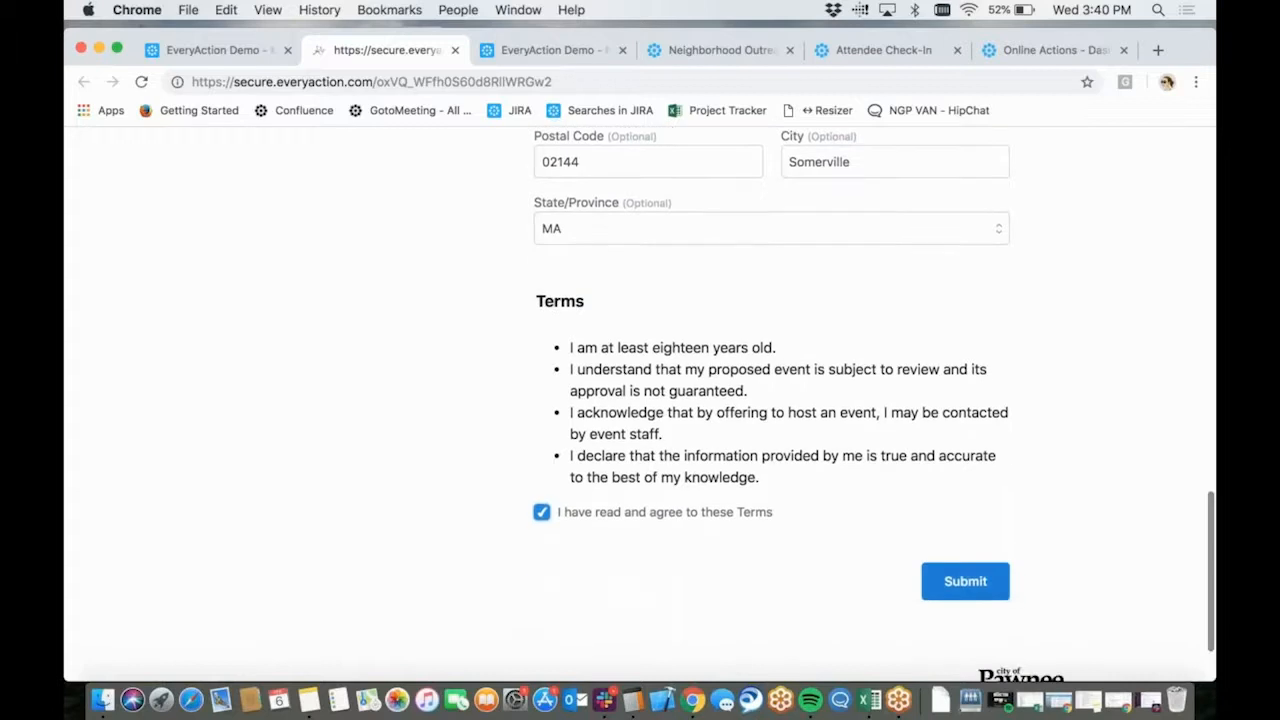
left_click(966, 580)
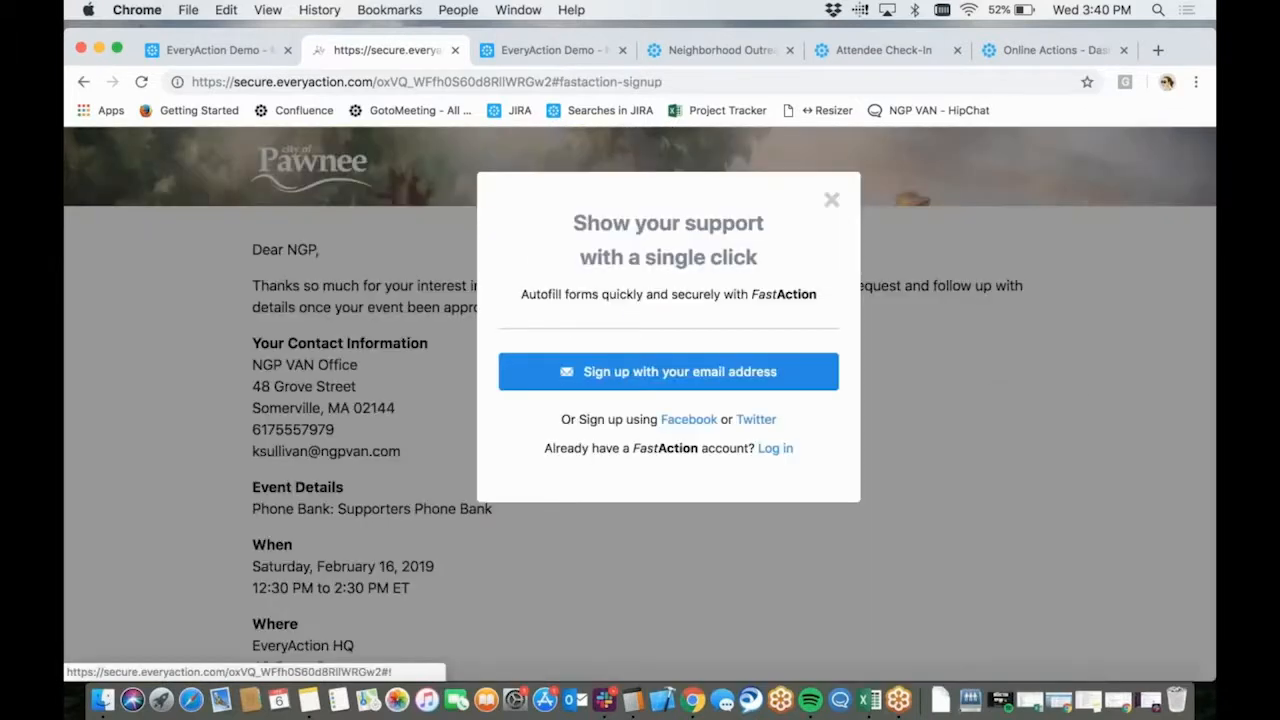
left_click(833, 204)
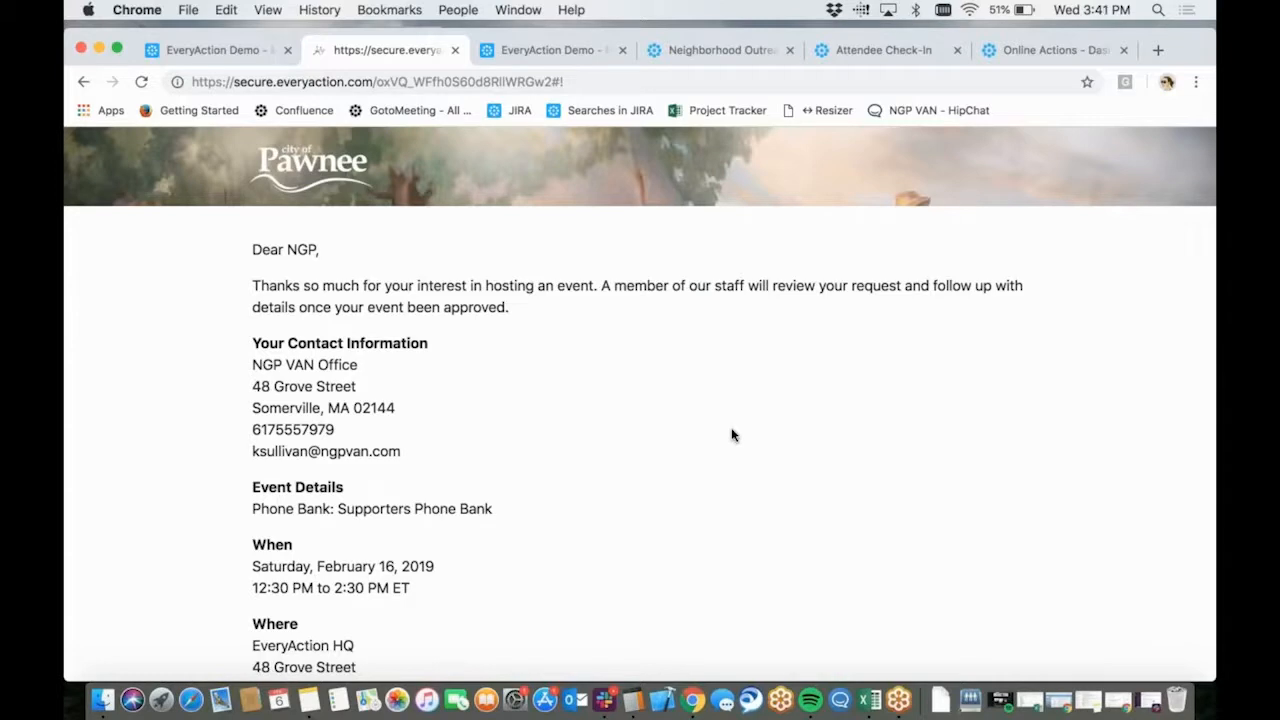
left_click(1203, 301)
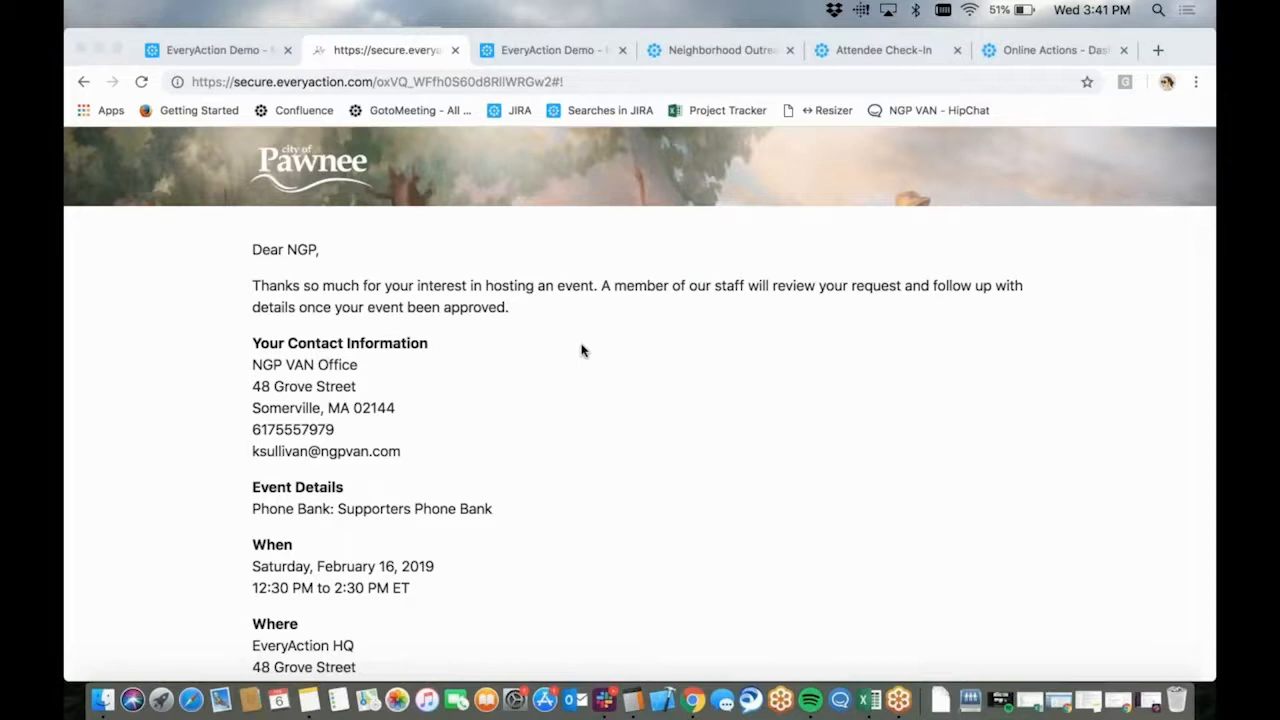
Return to the EveryAction main menu and open the Event Requests page
left_click(231, 55)
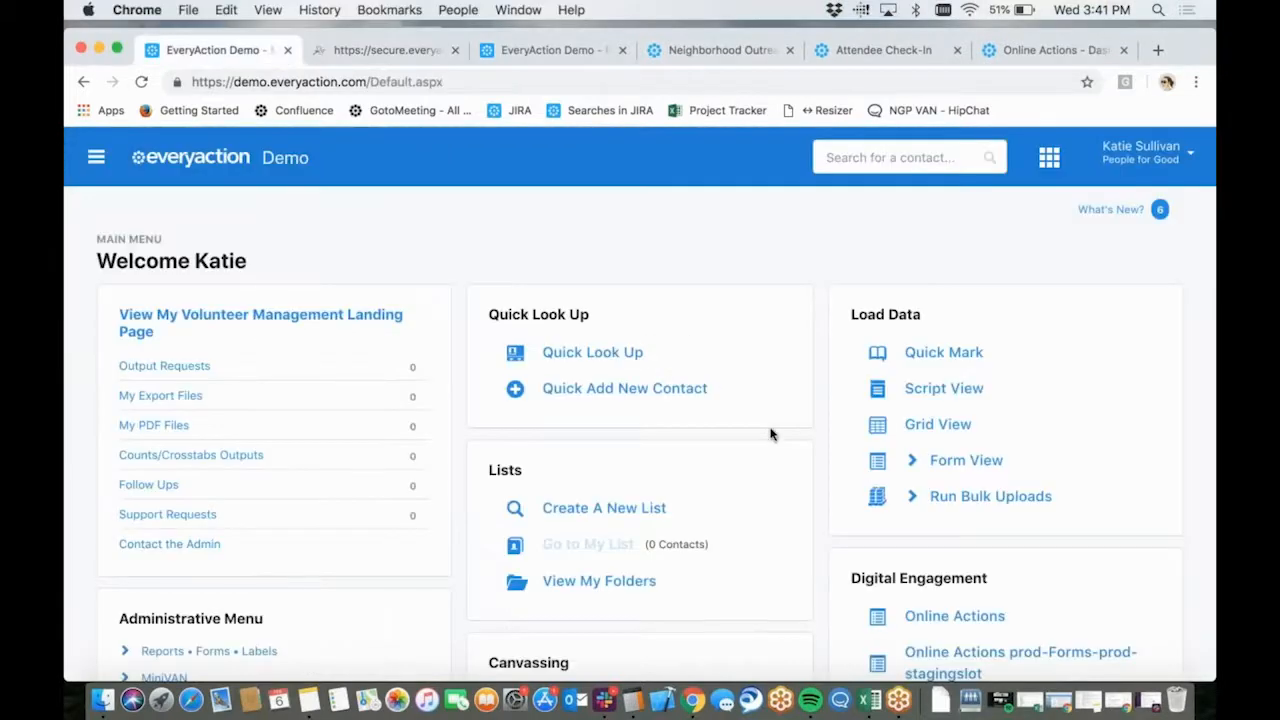
scroll(770, 434, "down", 10)
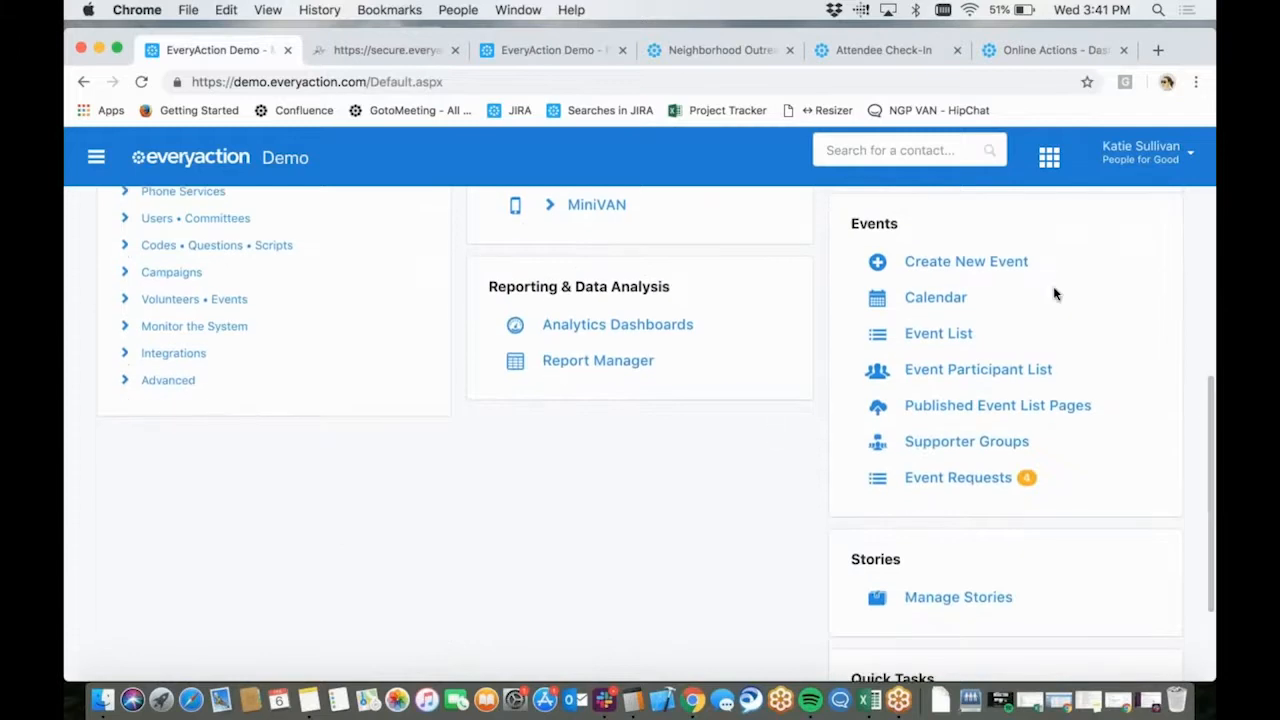
left_click(975, 487)
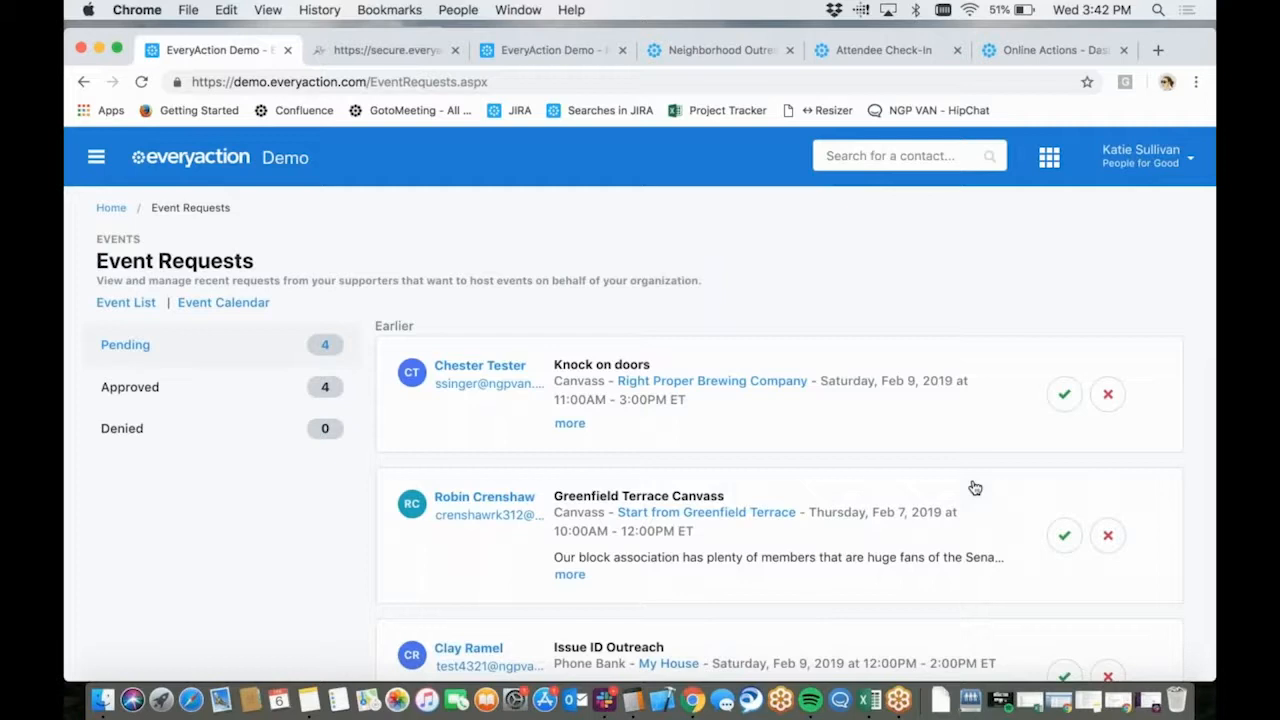
Review the approved event requests and the denied event requests
left_click(174, 398)
scroll(494, 437, "down", 5)
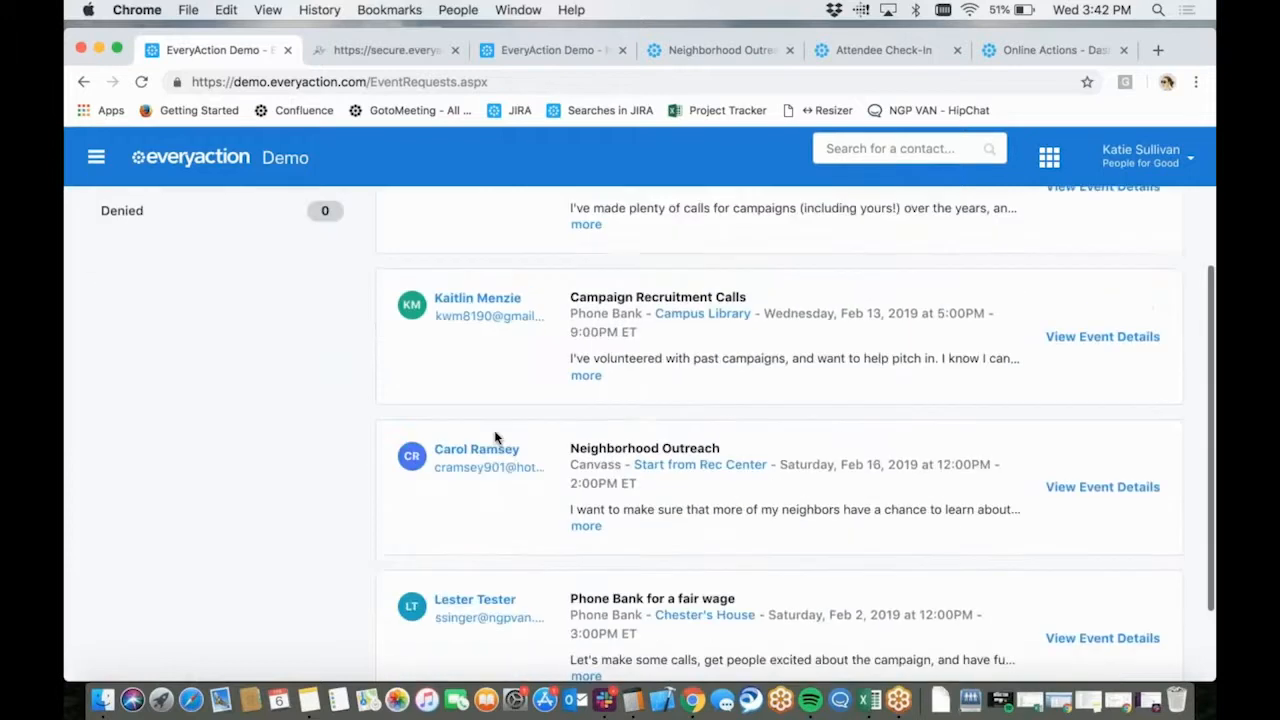
scroll(494, 437, "up", 5)
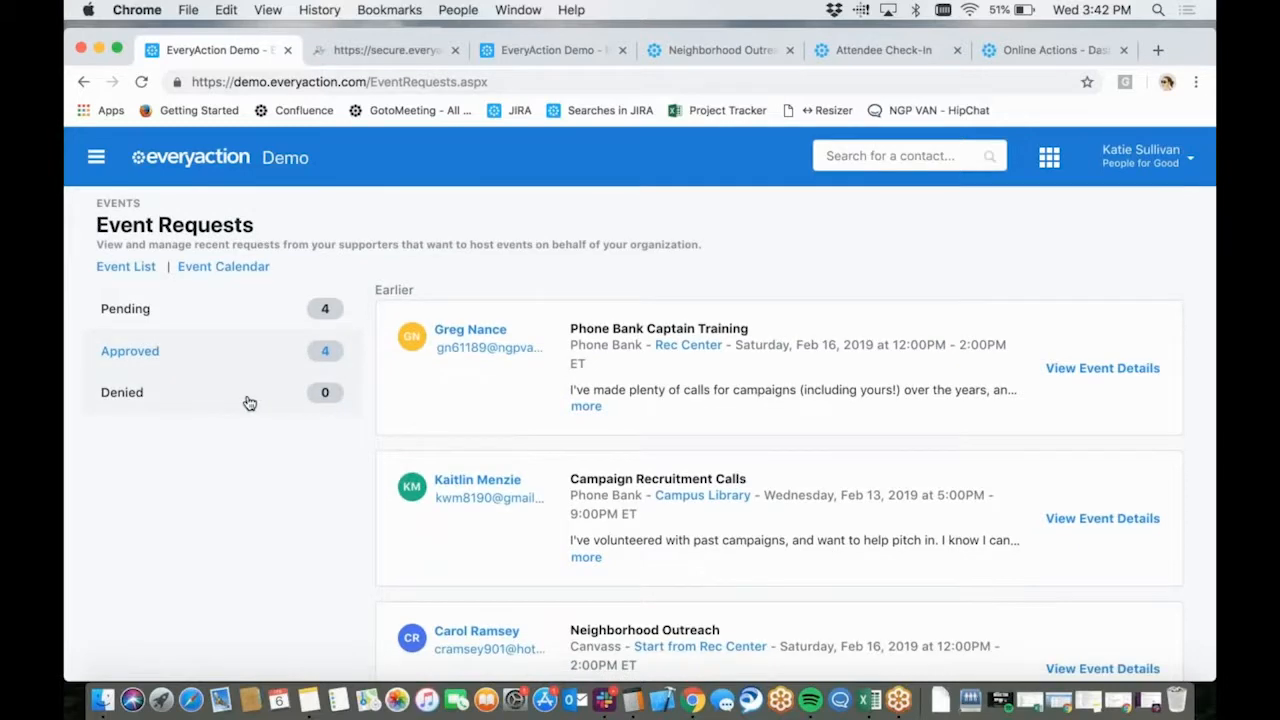
left_click(248, 398)
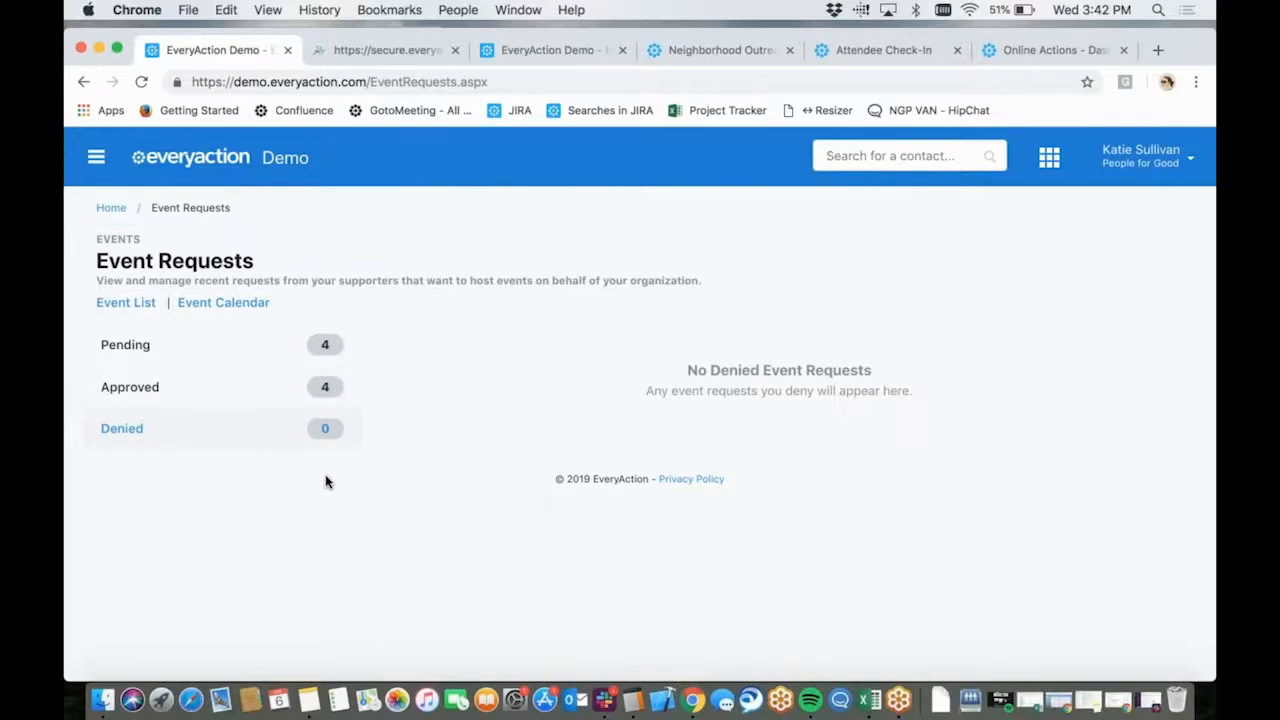
Show the pending event requests and expand the details of the "Knock on doors" canvass request
left_click(278, 352)
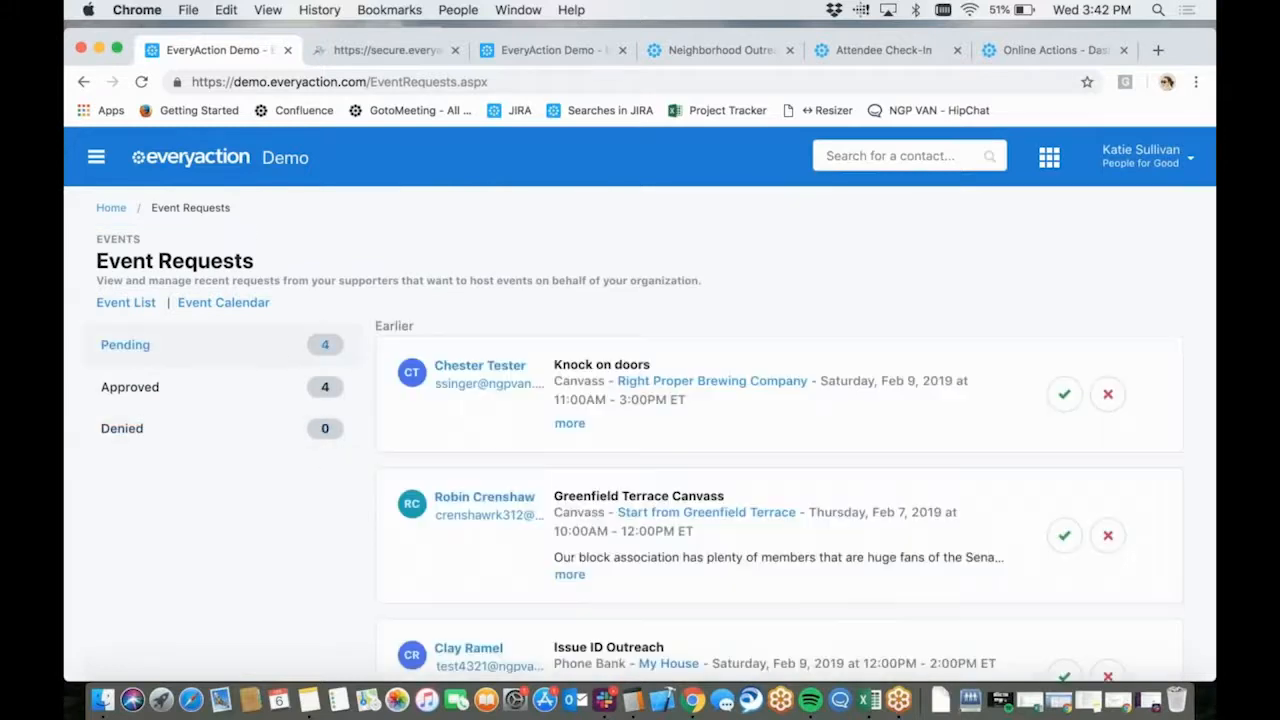
scroll(591, 371, "down", 2)
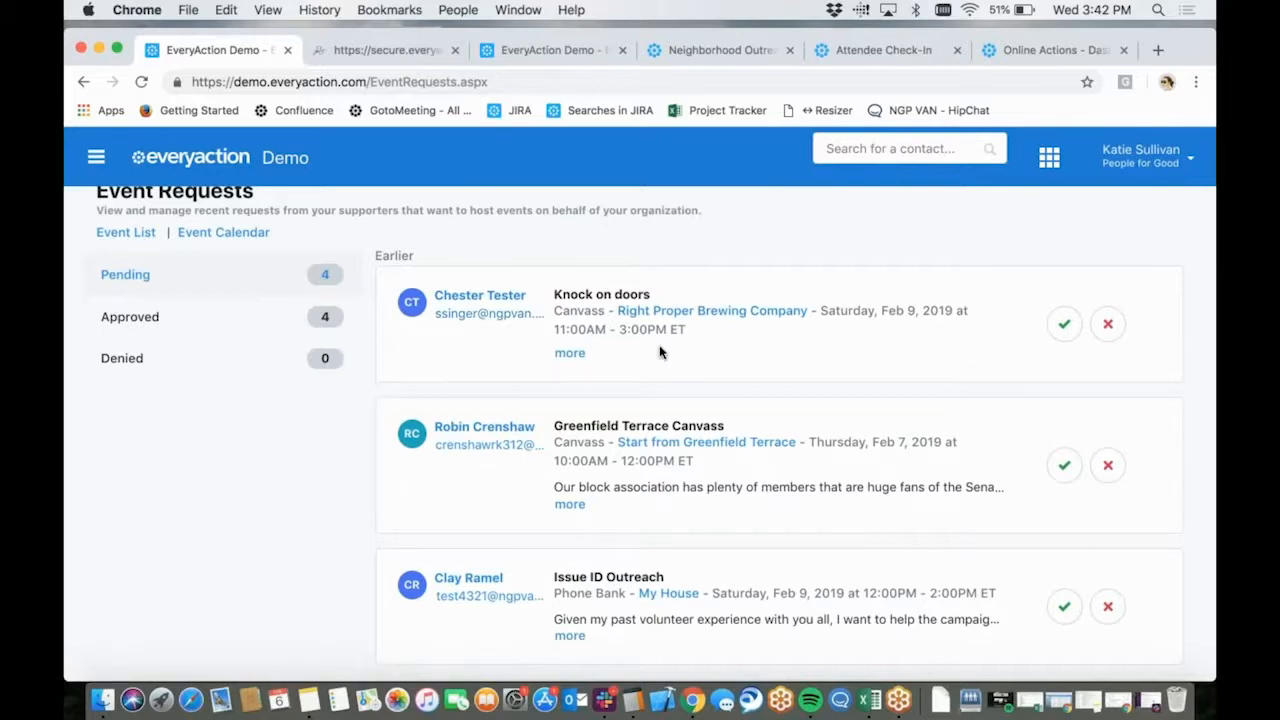
left_click(570, 353)
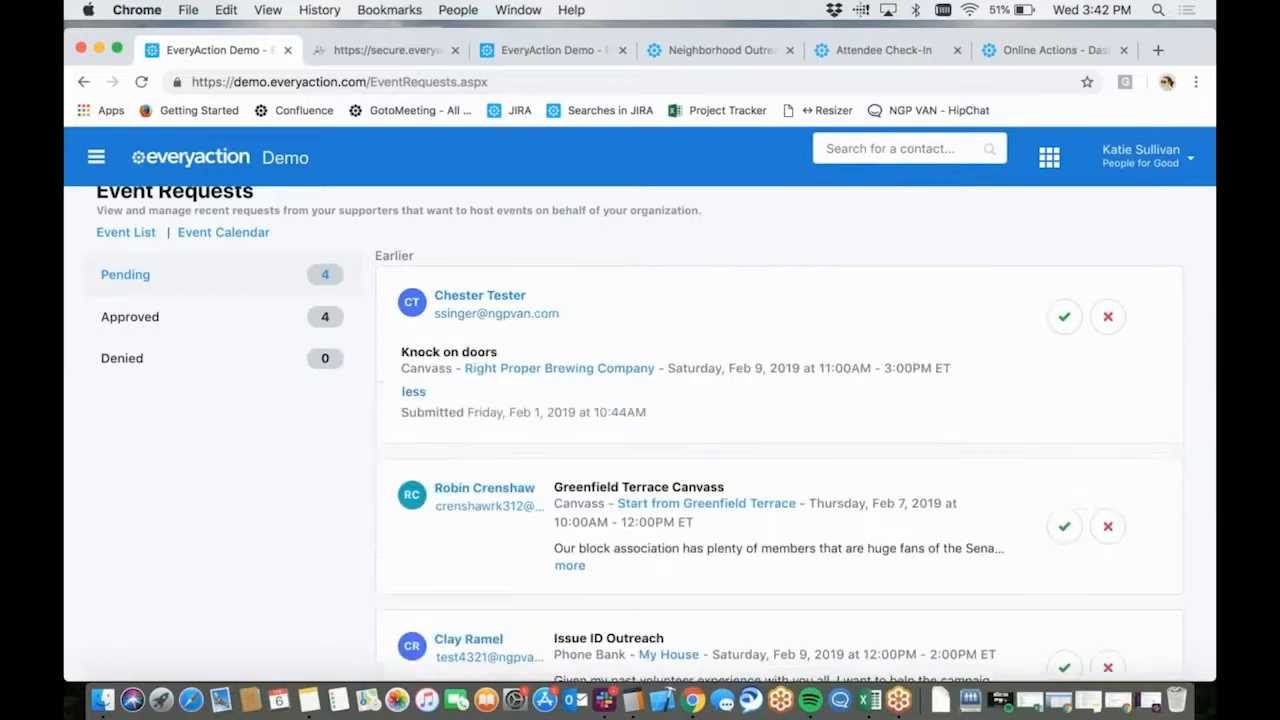
scroll(574, 374, "down", 1)
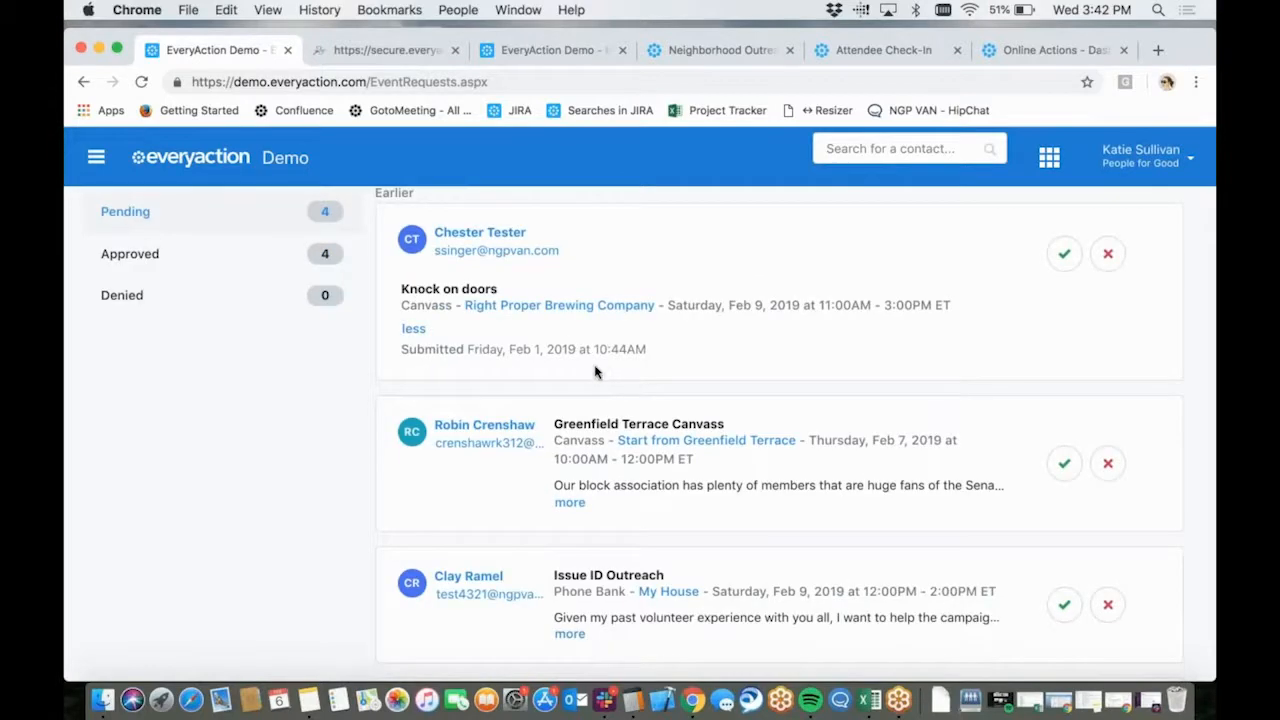
Expand the "Greenfield Terrace Canvass" request and examine its full description and submission date
left_click(567, 503)
scroll(563, 506, "down", 2)
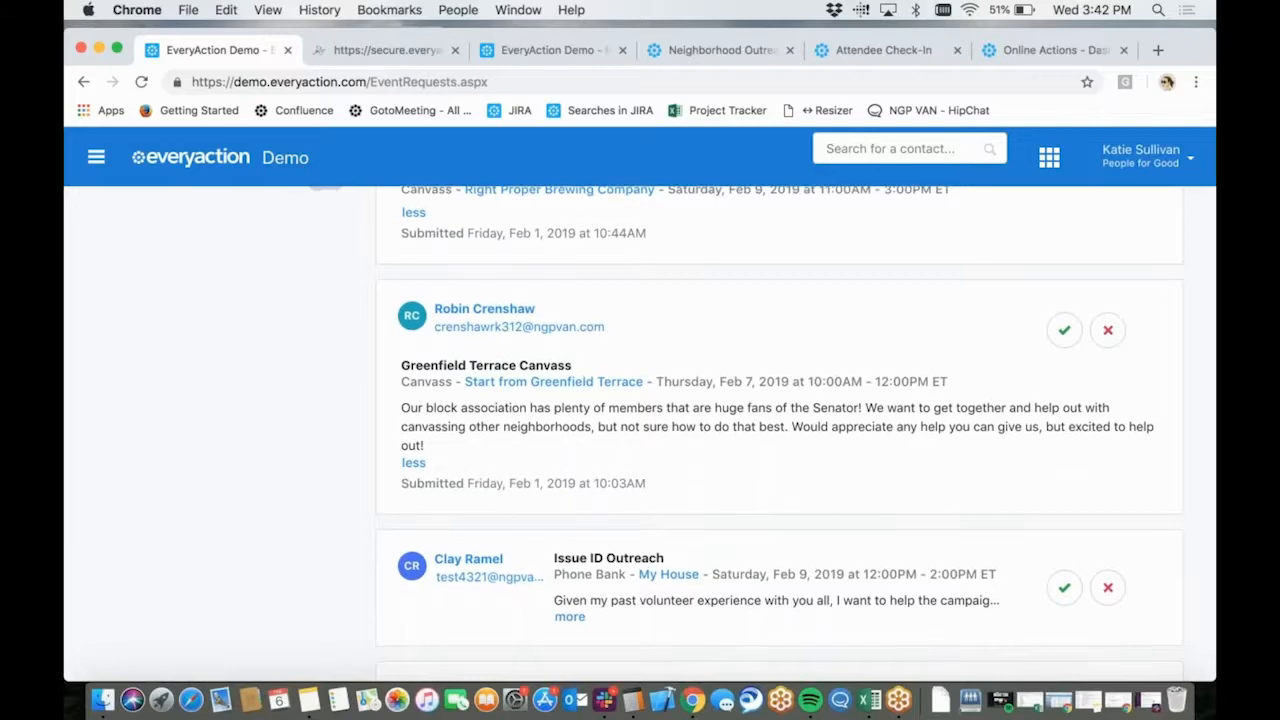
scroll(763, 434, "down", 1)
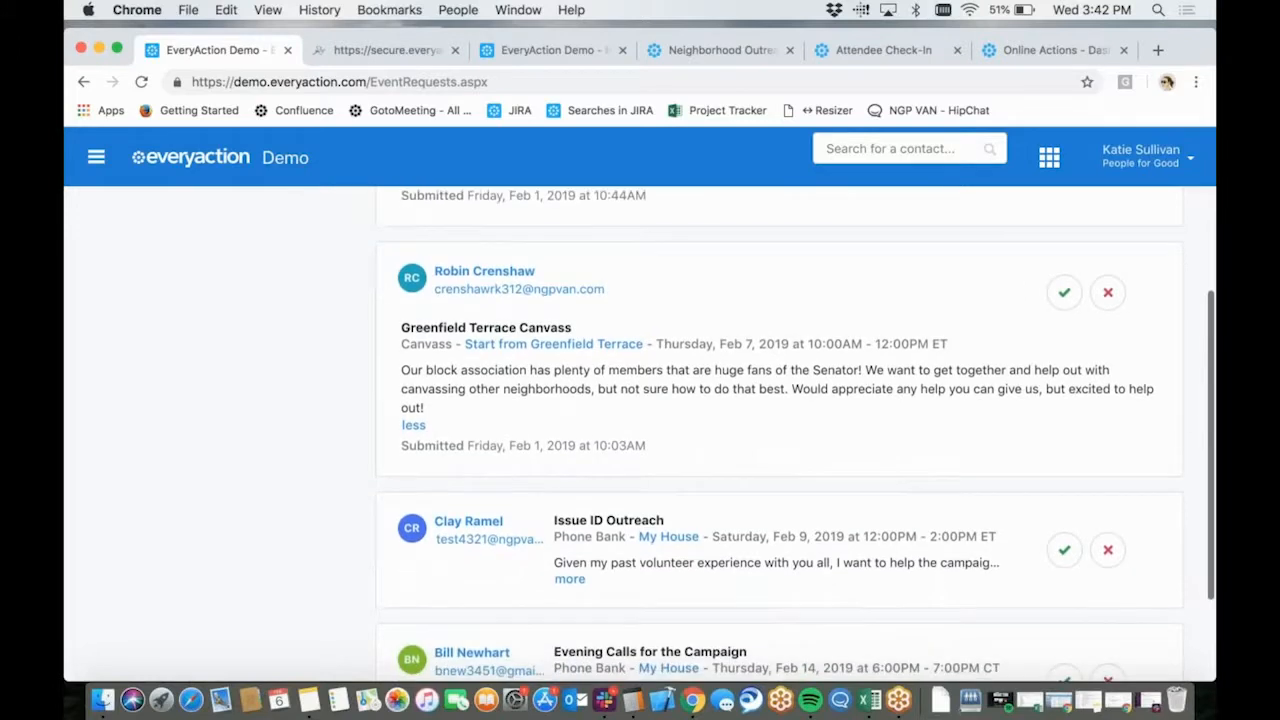
scroll(763, 434, "down", 1)
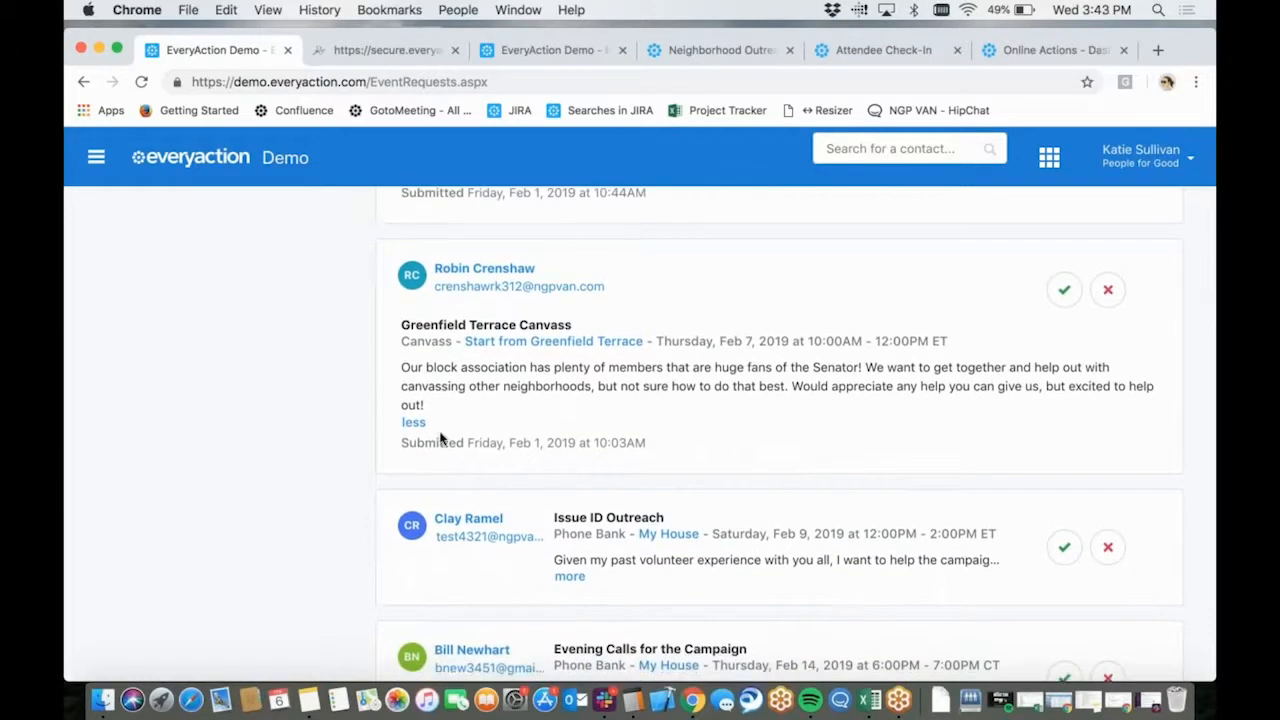
left_click_drag(402, 443, 660, 460)
left_click(660, 460)
Approve the "Knock on doors" request with the Default Template, scheduling its host in the Host role
scroll(660, 460, "up", 4)
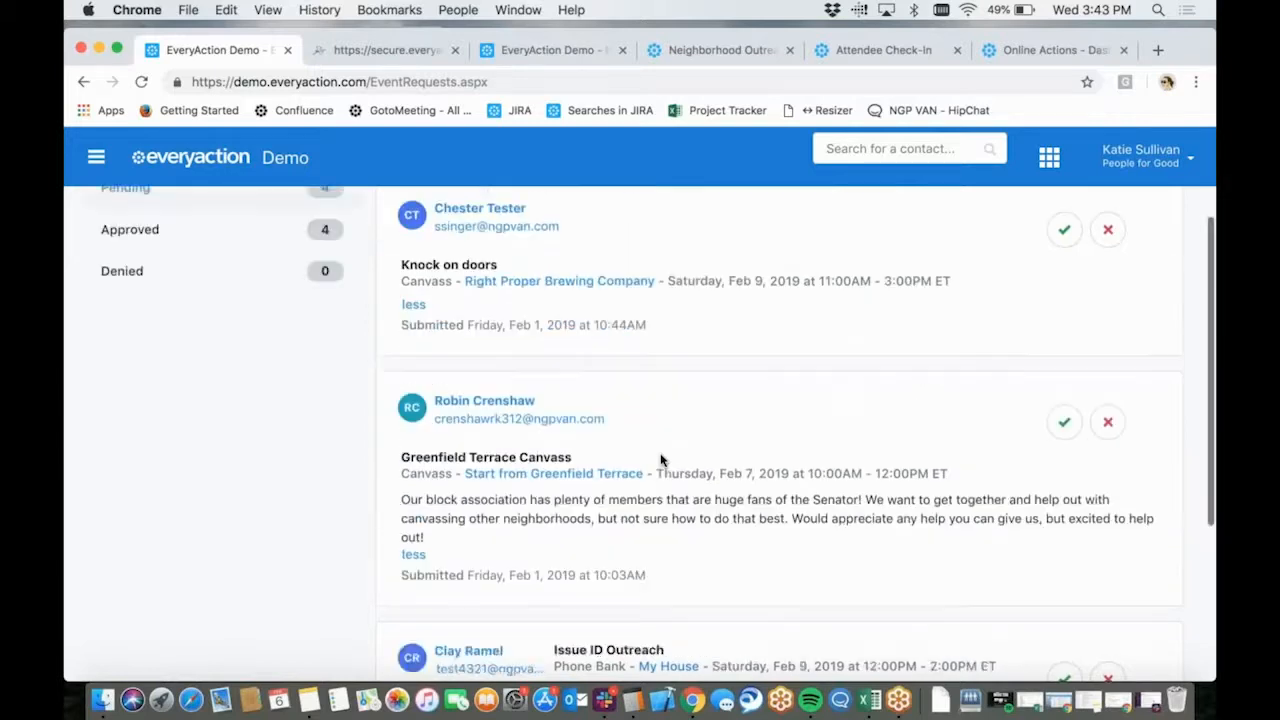
left_click(1066, 270)
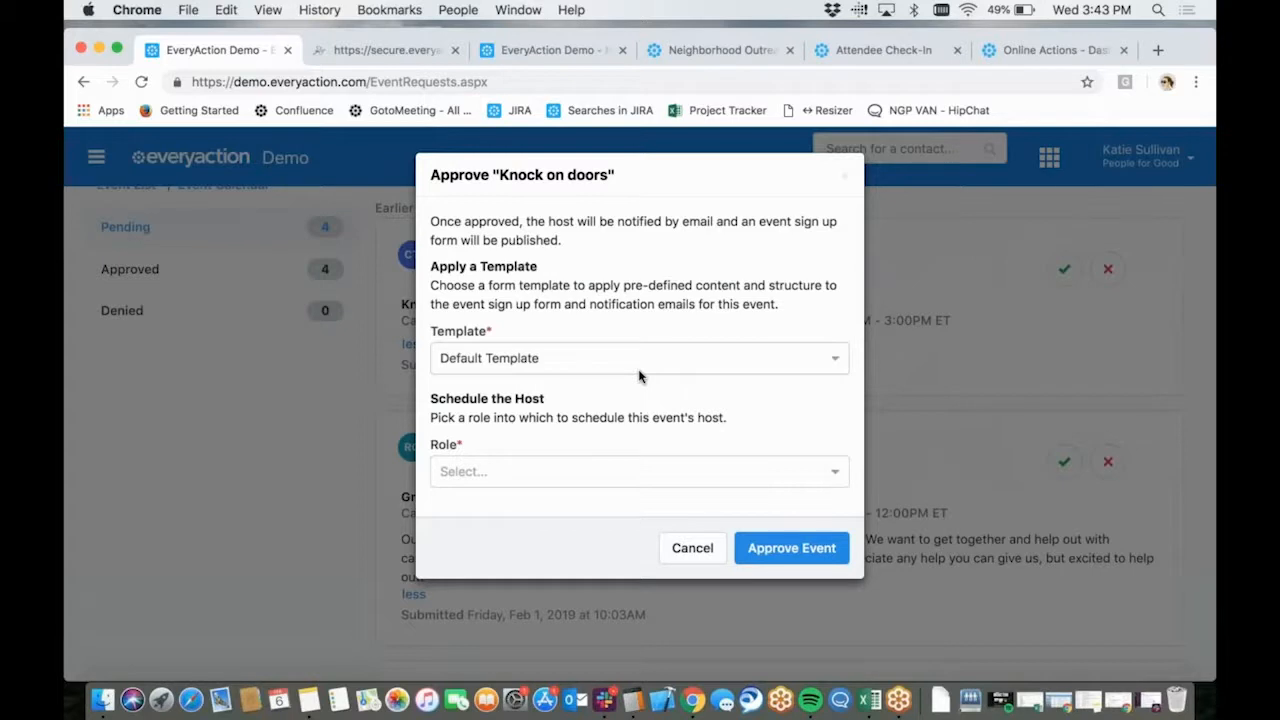
left_click(586, 467)
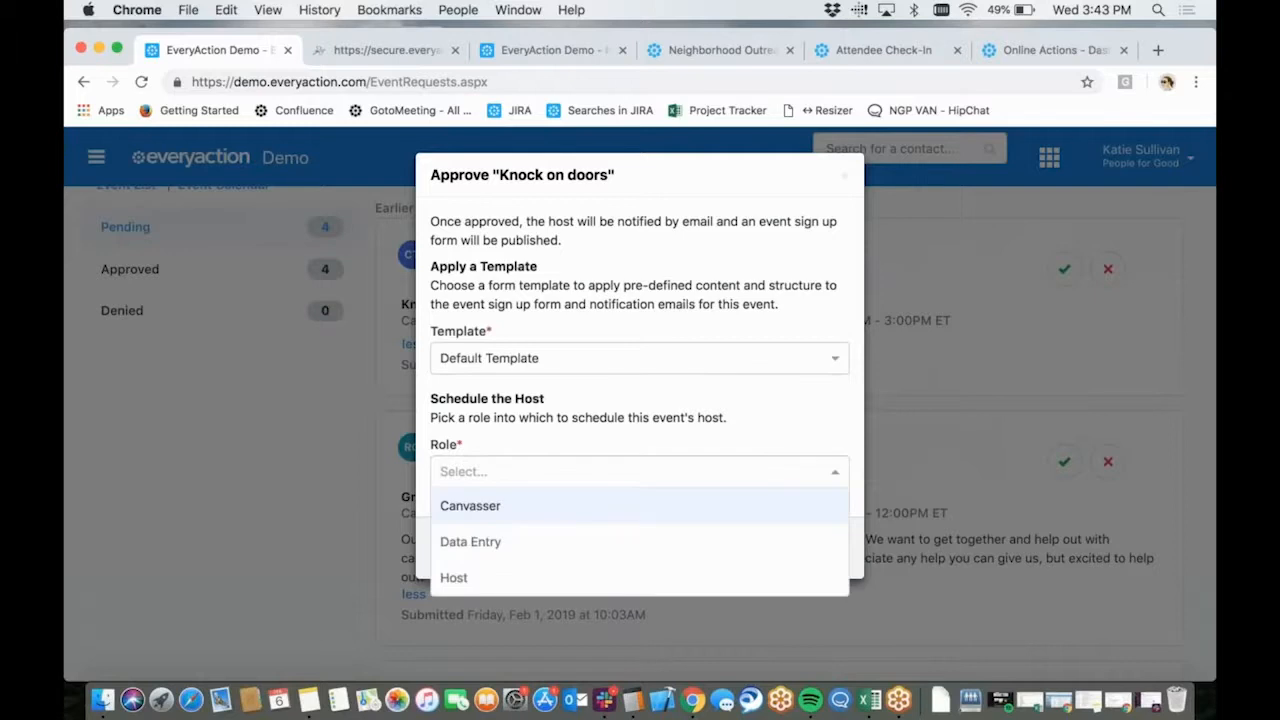
left_click(537, 578)
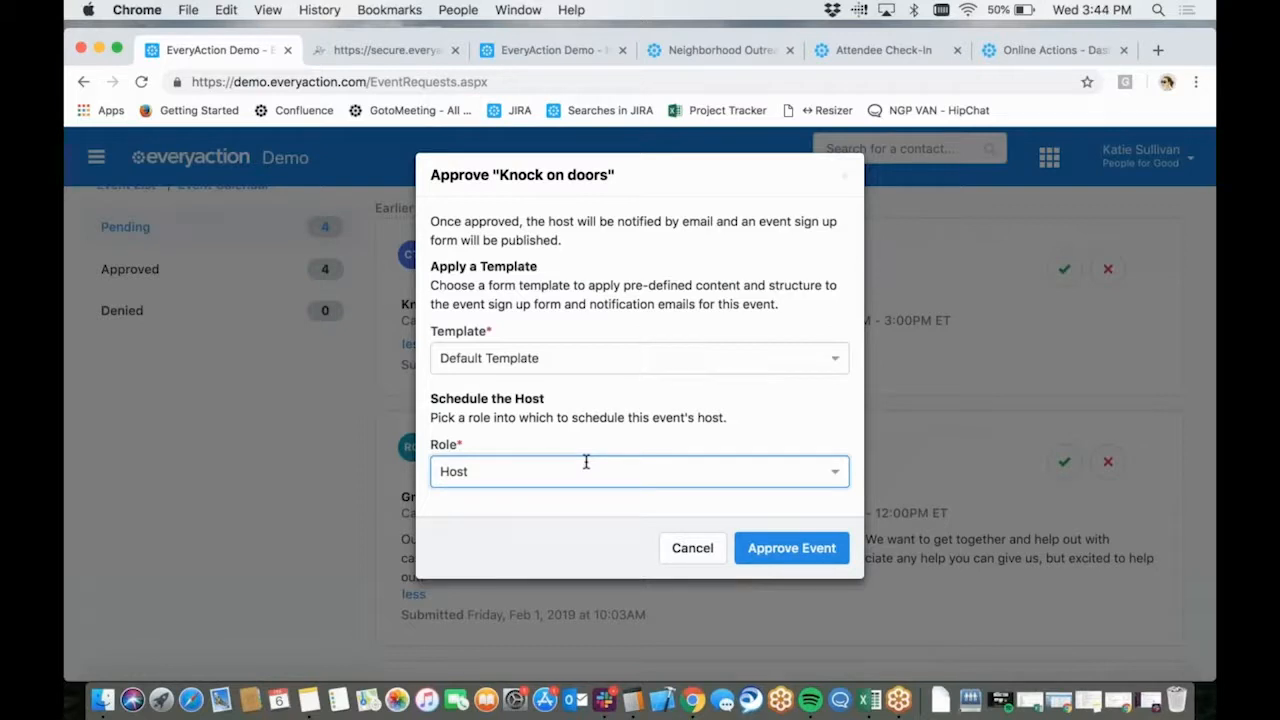
left_click(791, 550)
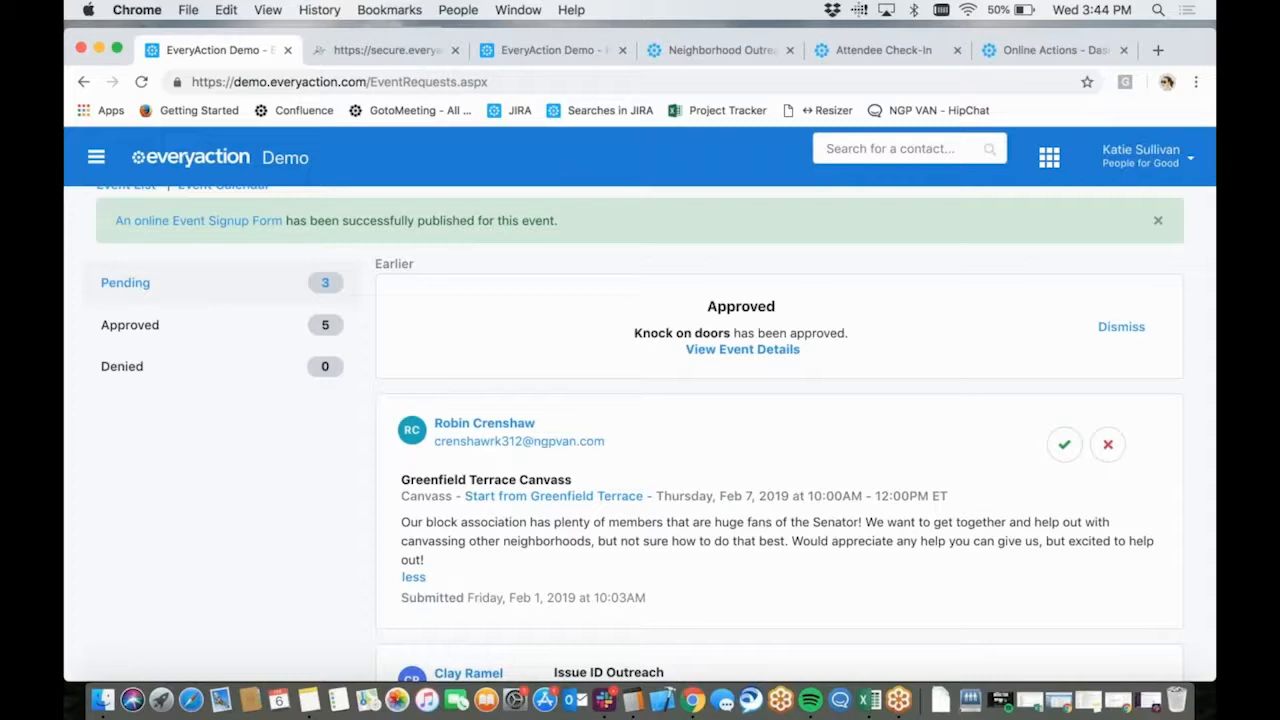
Open the event details of "Knock on doors" and bring up its published online signup form from there
left_click(741, 350)
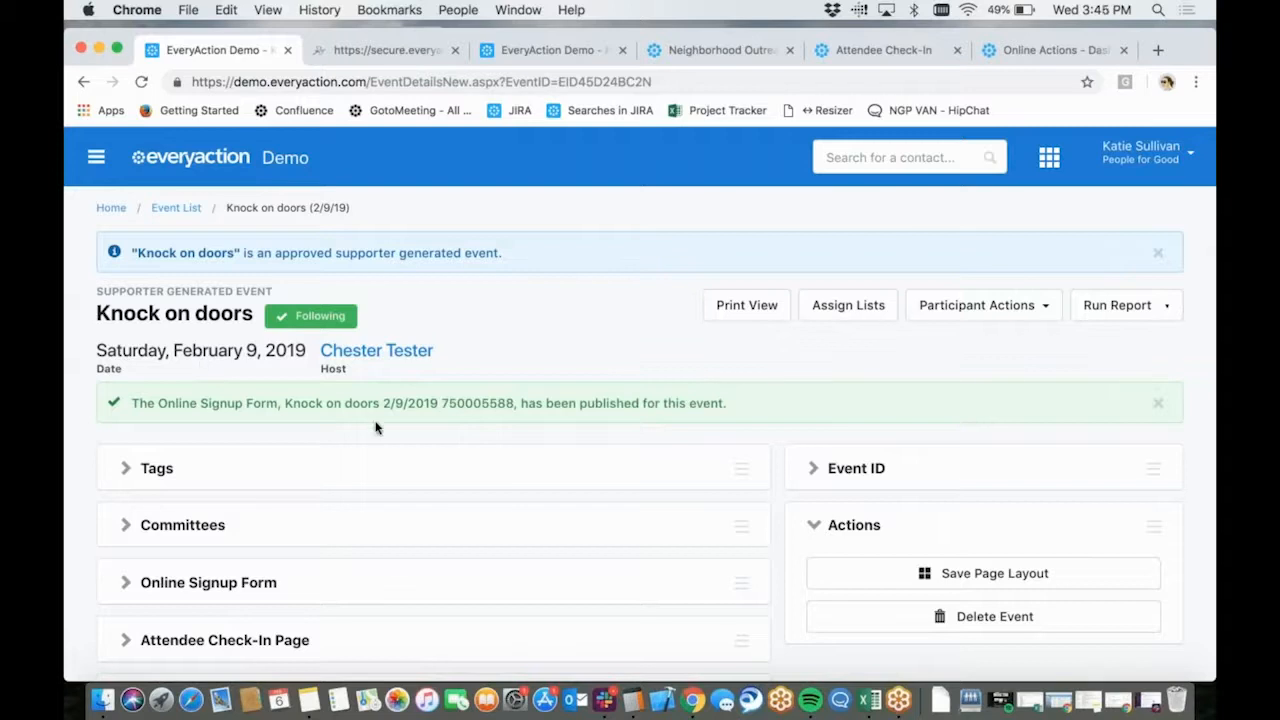
scroll(376, 428, "down", 1)
scroll(376, 428, "down", 5)
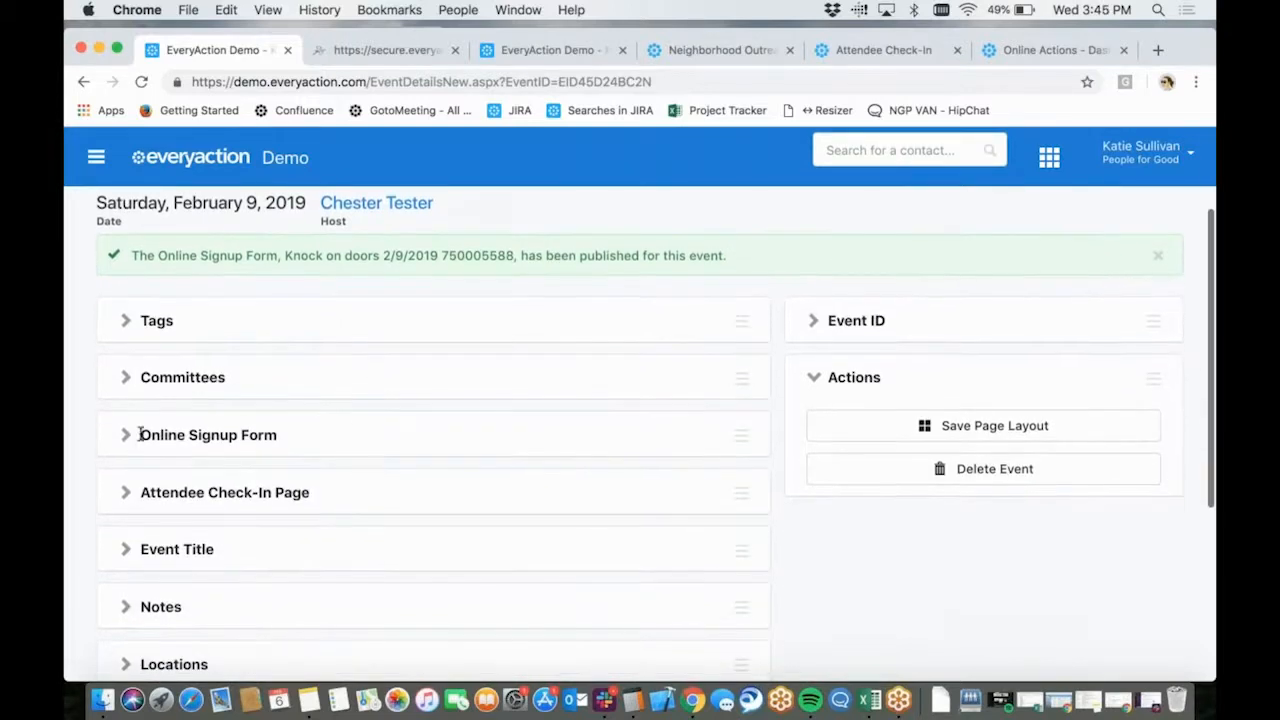
left_click(127, 437)
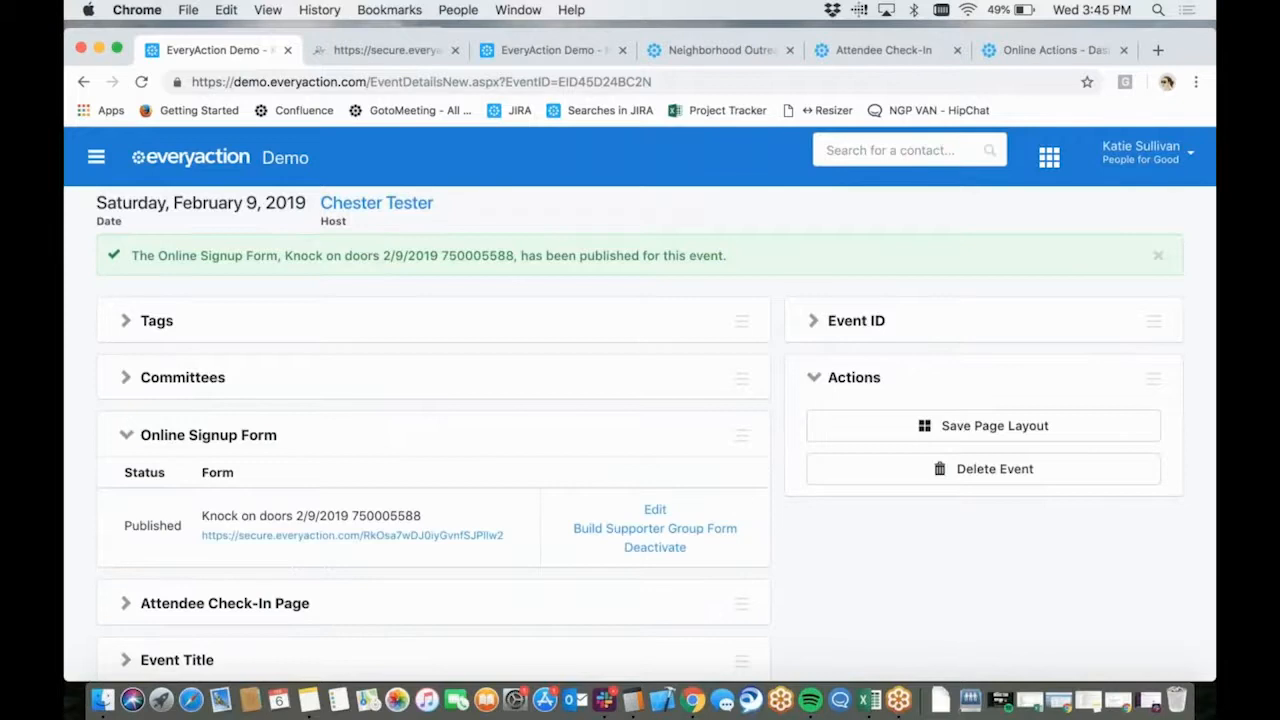
scroll(400, 450, "down", 3)
left_click(358, 465)
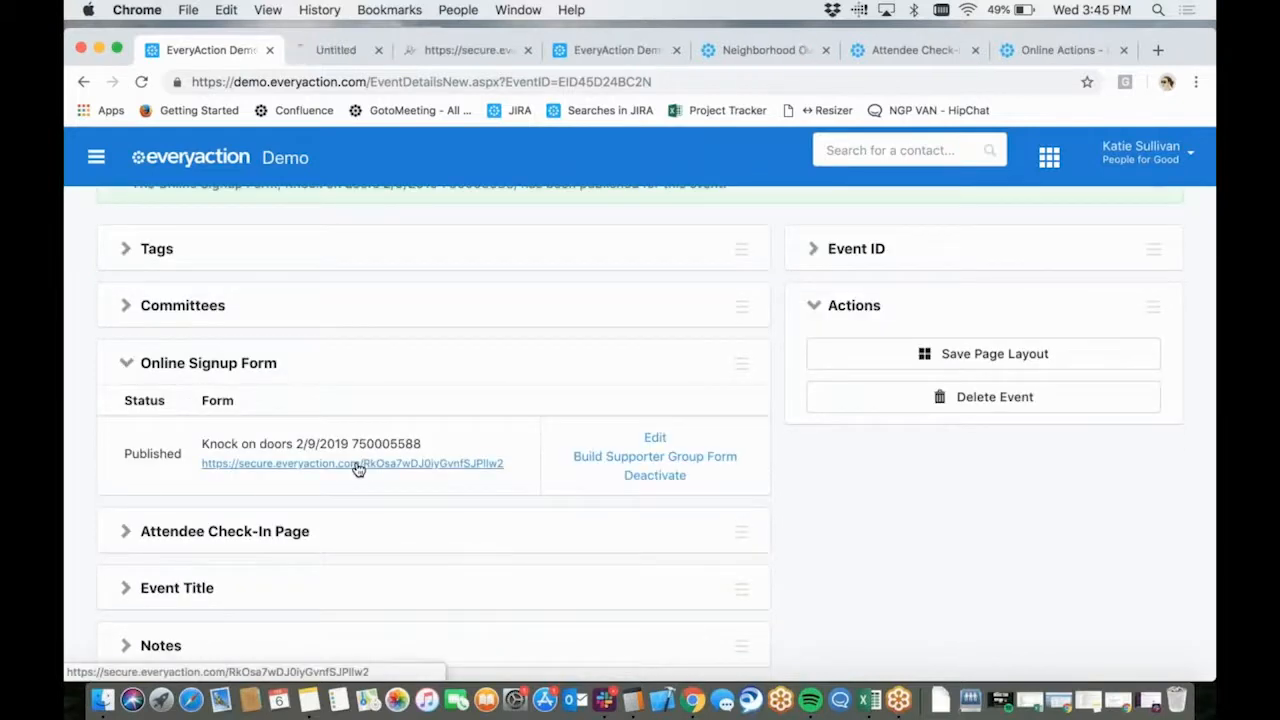
left_click(347, 55)
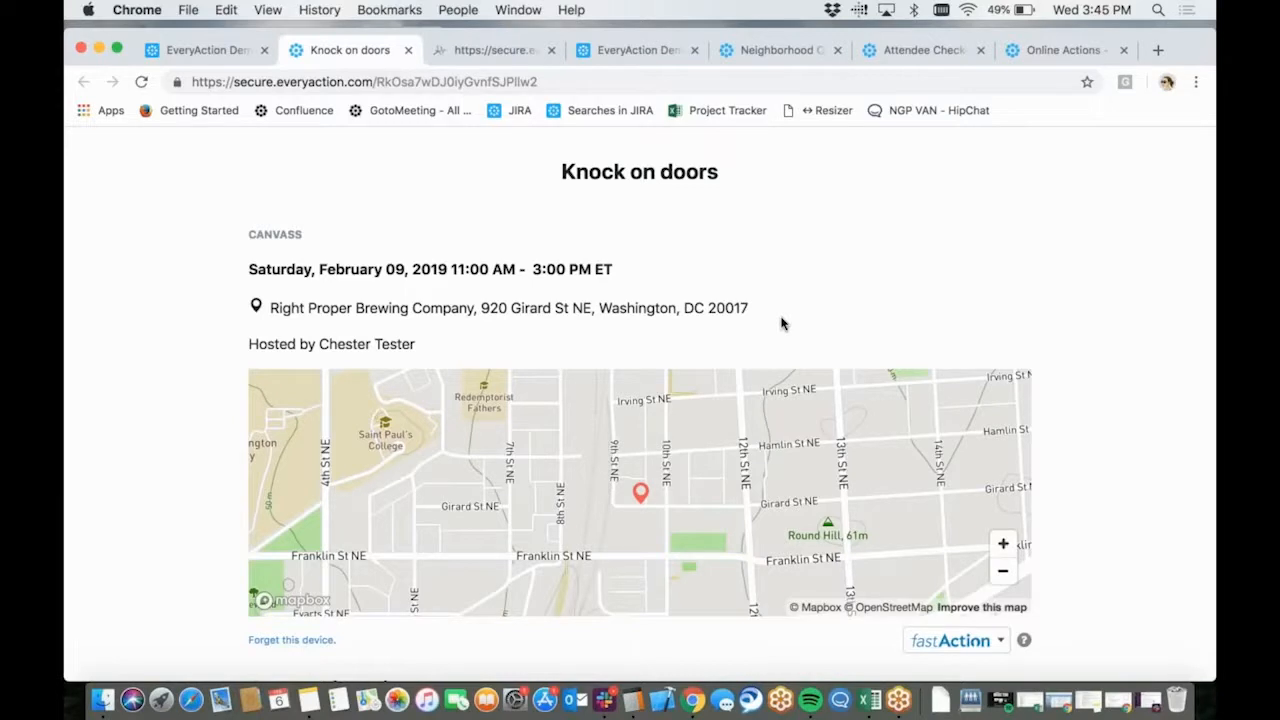
Replace the prefilled first name, last name and street address on the signup form with the attendee's own
scroll(782, 323, "down", 5)
left_click(252, 510)
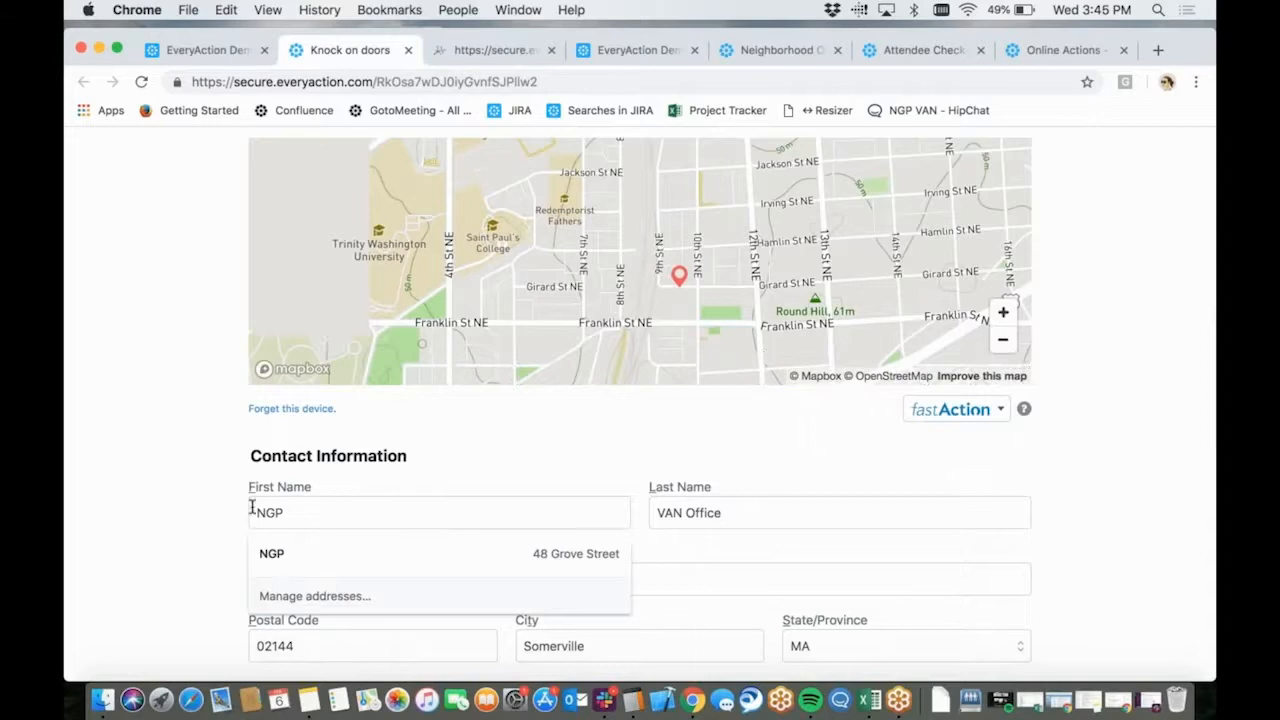
double_click(252, 510)
type("Jane")
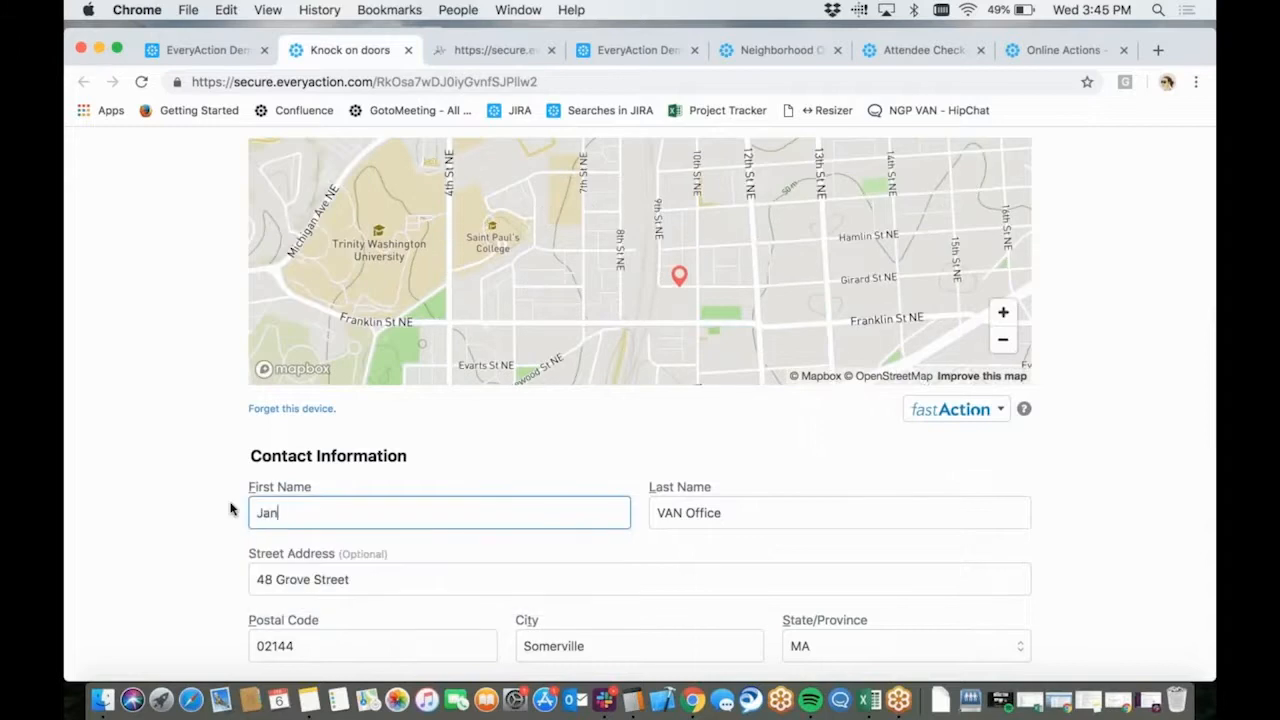
key("Tab")
type("Smith")
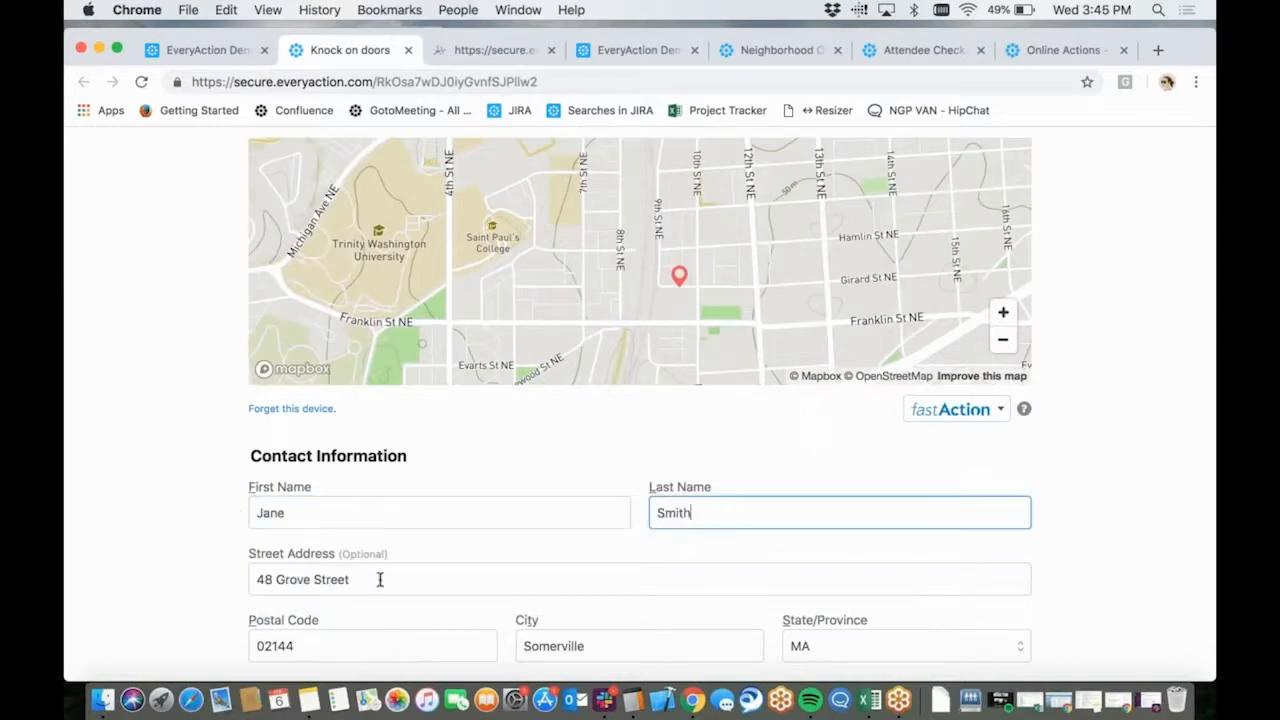
key("Tab")
type("123 Elm Street")
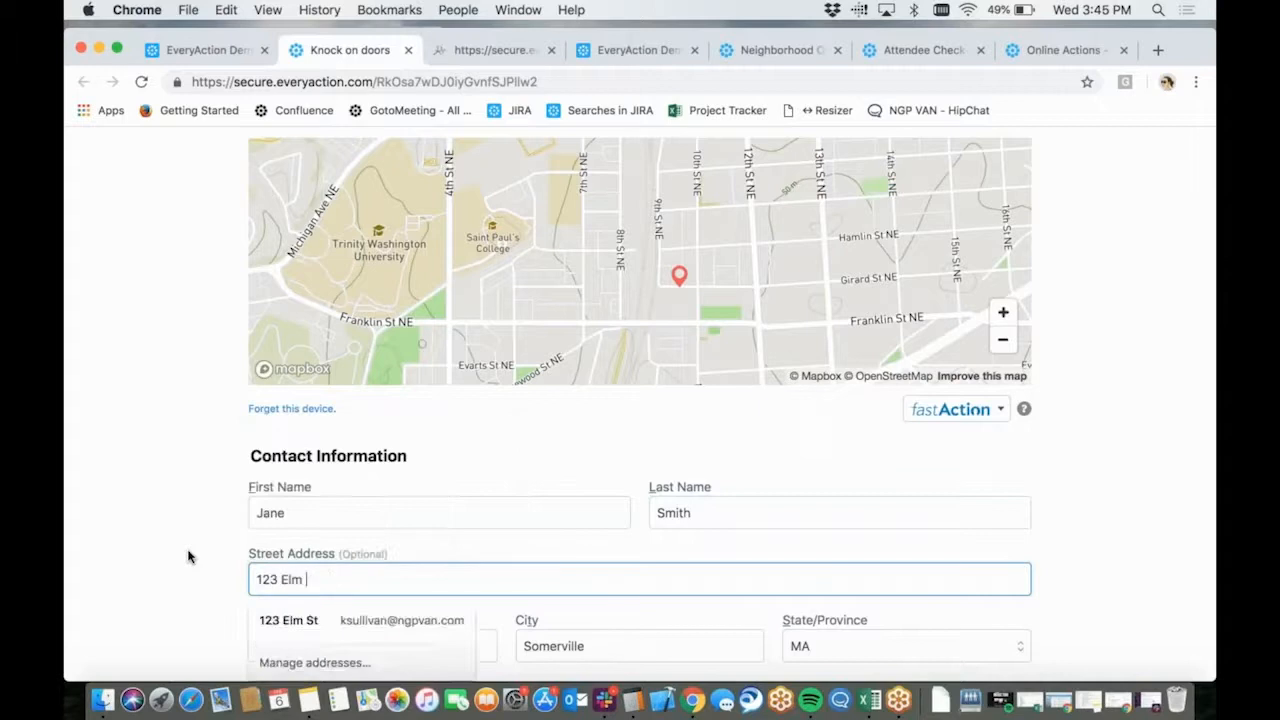
left_click(154, 557)
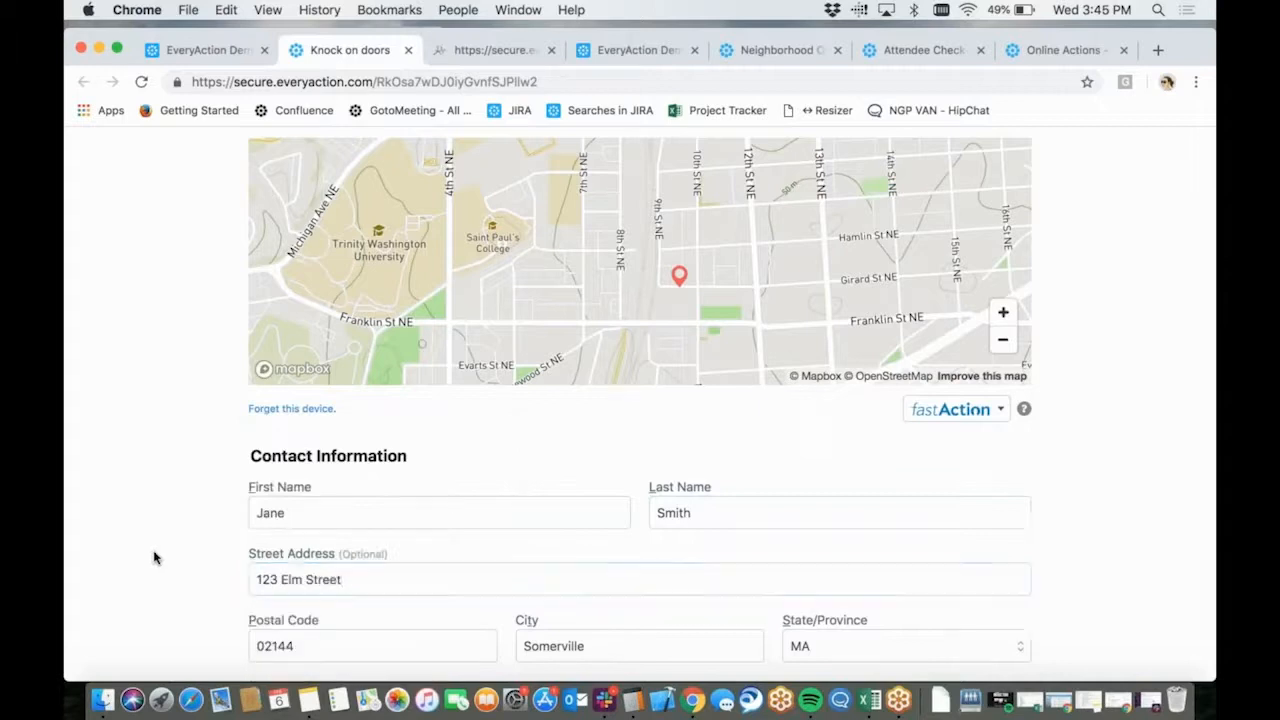
Select the Data Entry role and replace the email and home phone with the attendee's contact details
scroll(152, 557, "down", 5)
left_click(254, 523)
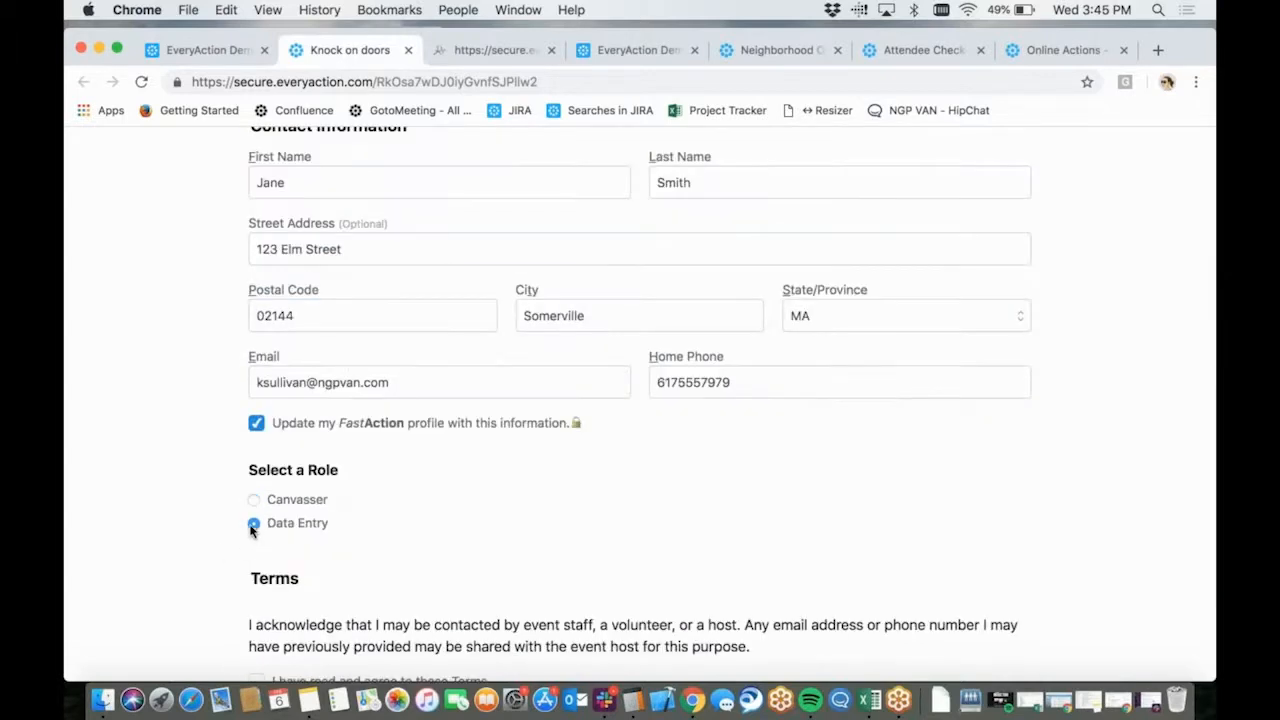
scroll(520, 490, "down", 1)
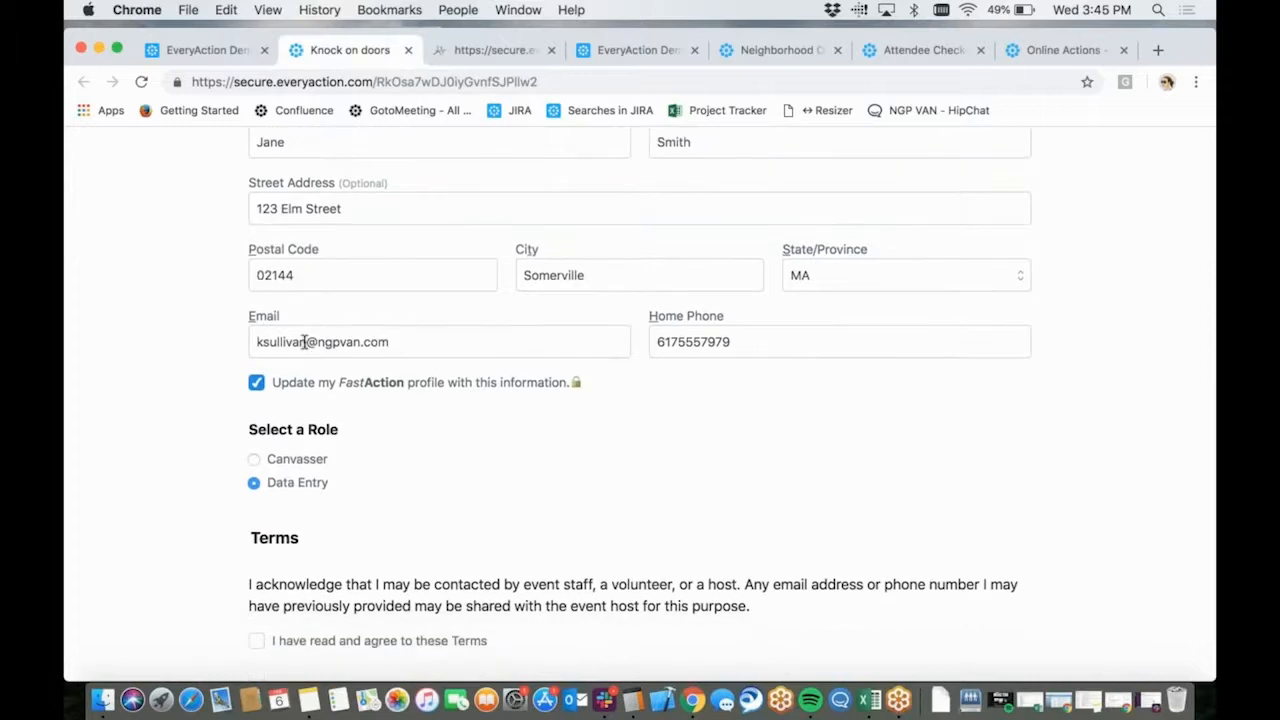
left_click_drag(306, 341, 360, 341)
type("jane")
key("BackSpace")
type("example.com")
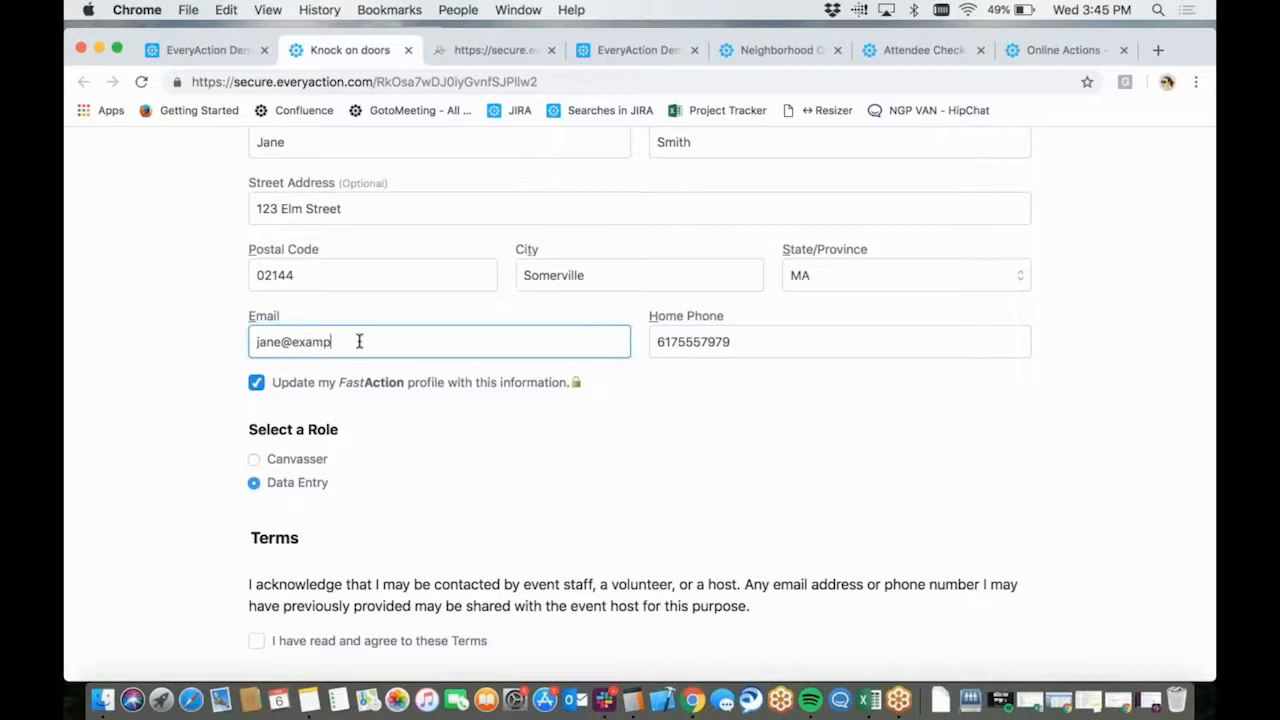
left_click(735, 341)
key("BackSpace")
key("BackSpace")
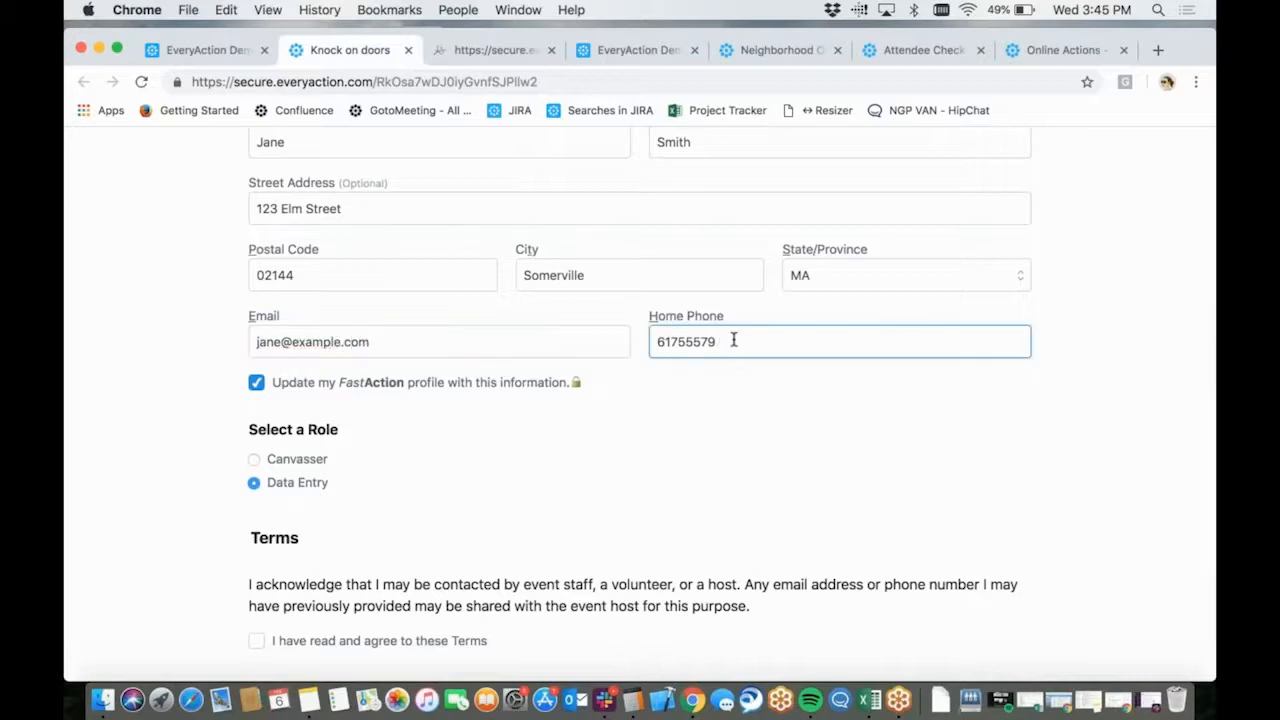
type("80")
Agree to the terms and submit the event signup, dismissing the FastAction offer
scroll(260, 540, "down", 2)
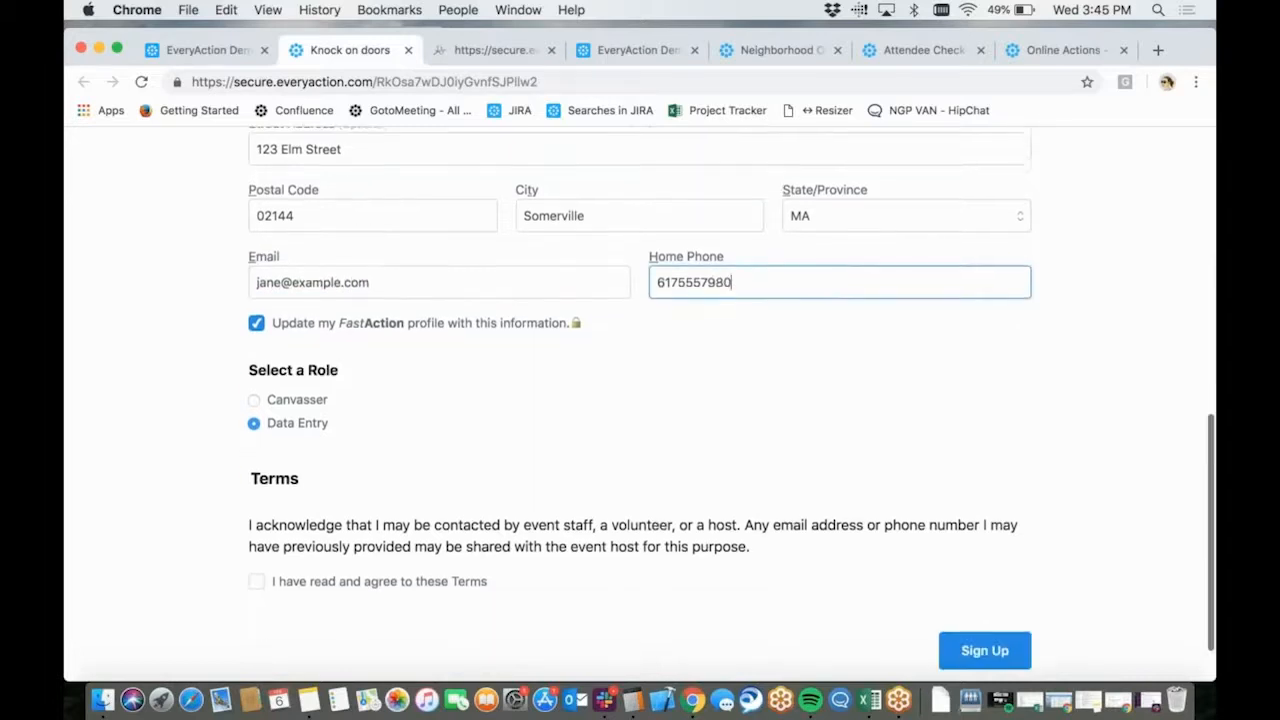
left_click(257, 534)
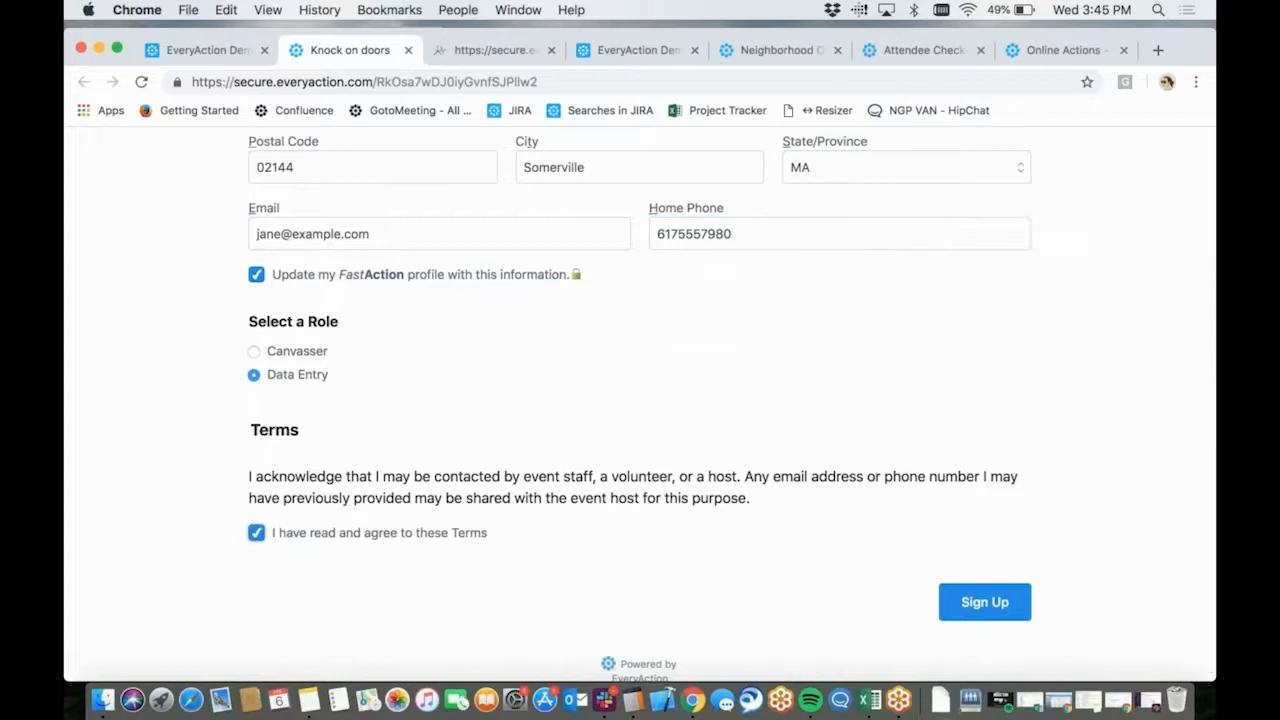
scroll(260, 535, "down", 1)
left_click(942, 586)
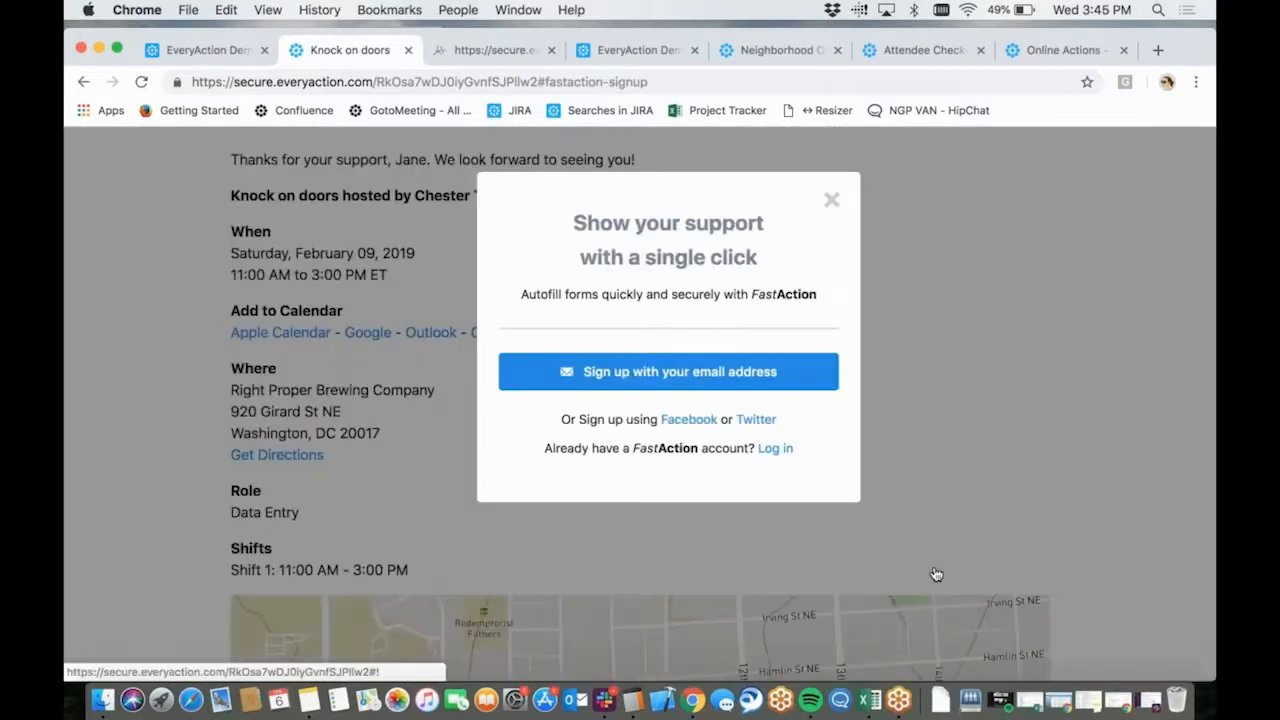
left_click(833, 205)
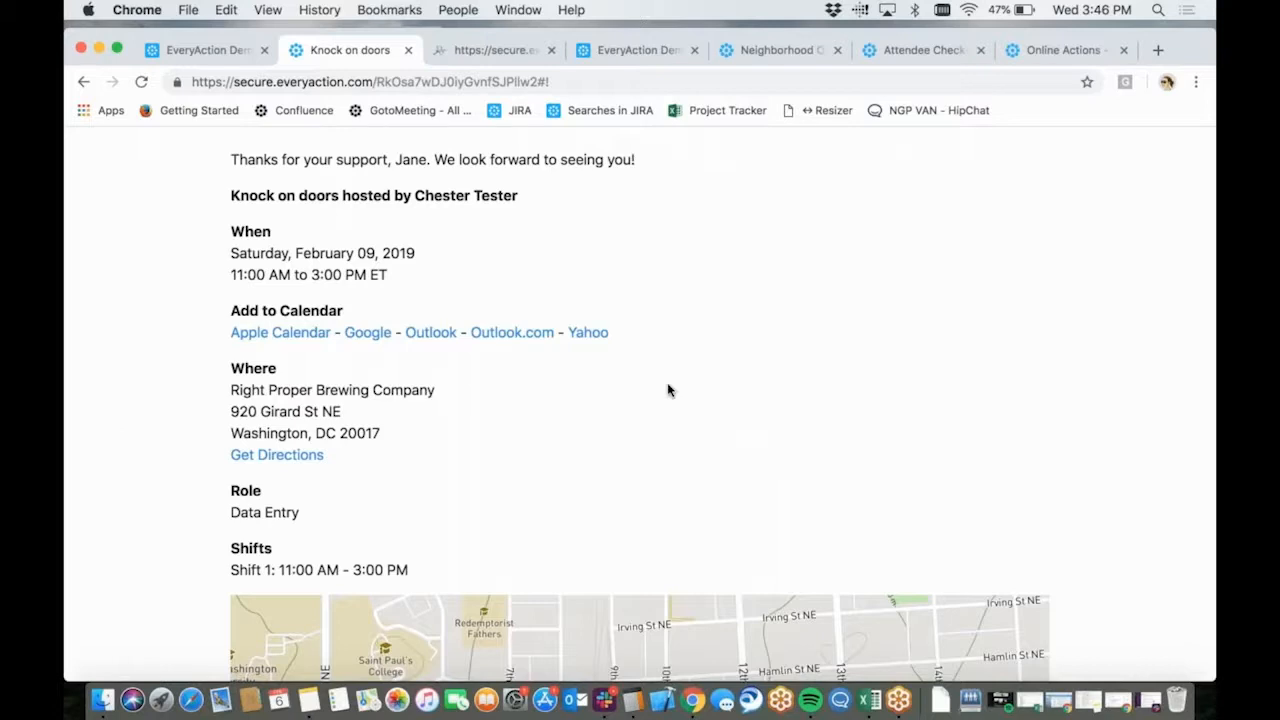
Return to the "Knock on doors" event details, inspect the Supporter Group choices for building a supporter group form, and close it without choosing one
left_click(200, 52)
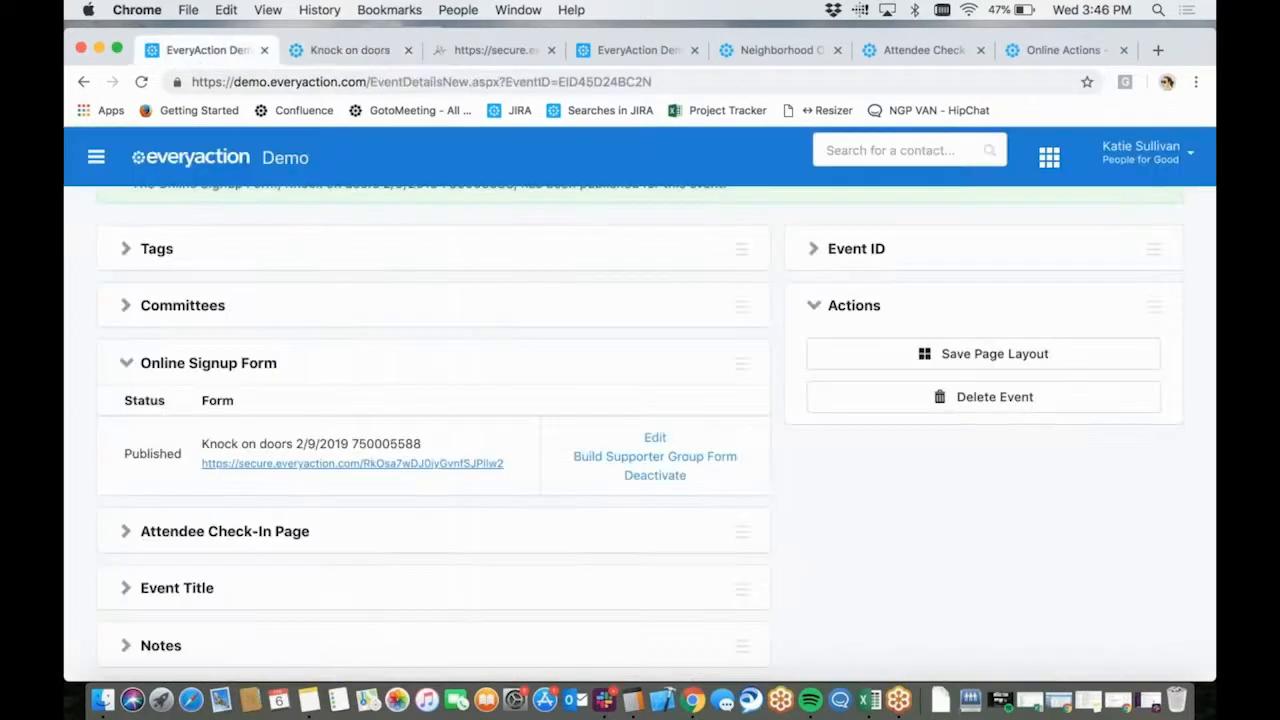
left_click(1199, 162)
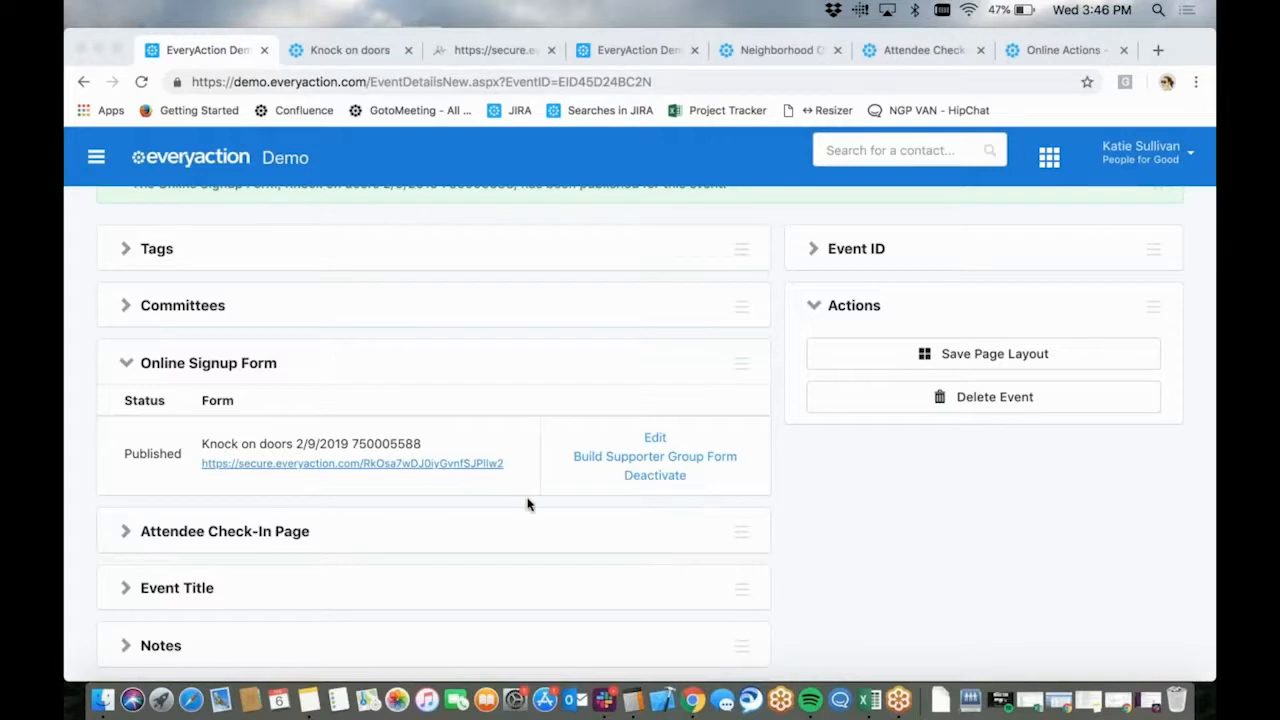
scroll(506, 452, "up", 5)
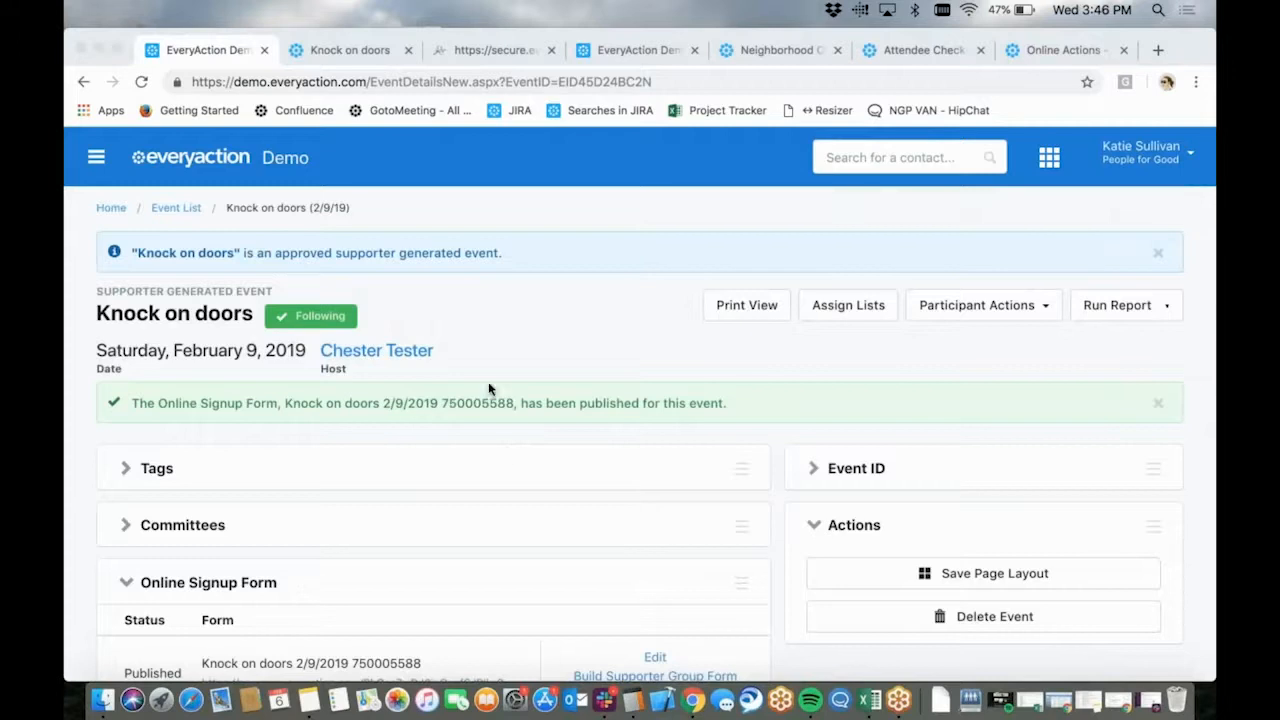
scroll(437, 380, "down", 3)
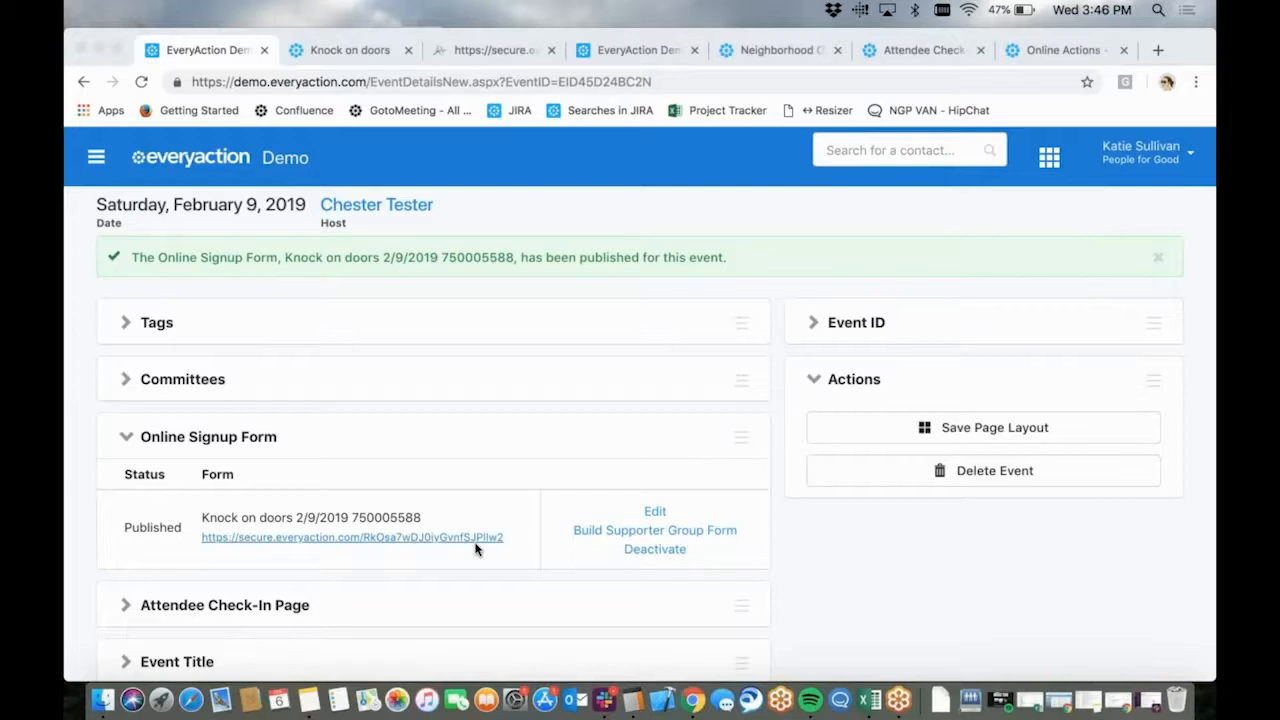
left_click(637, 533)
left_click(596, 497)
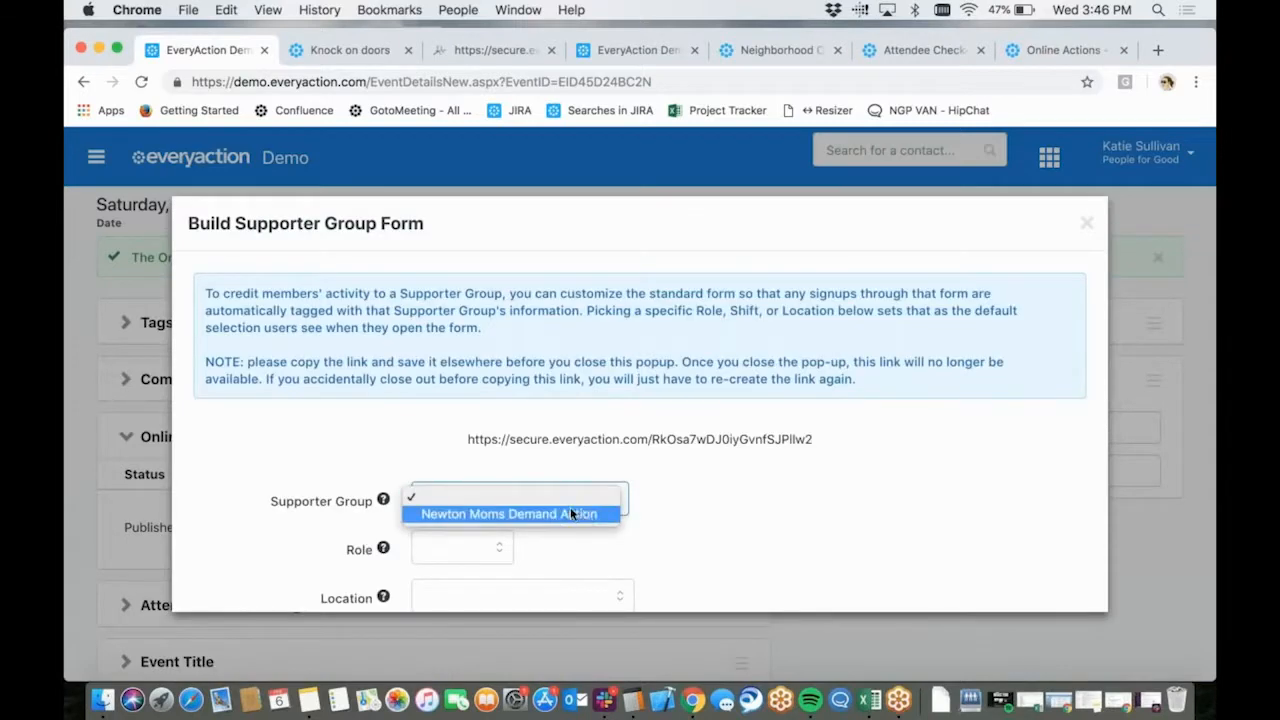
left_click(671, 498)
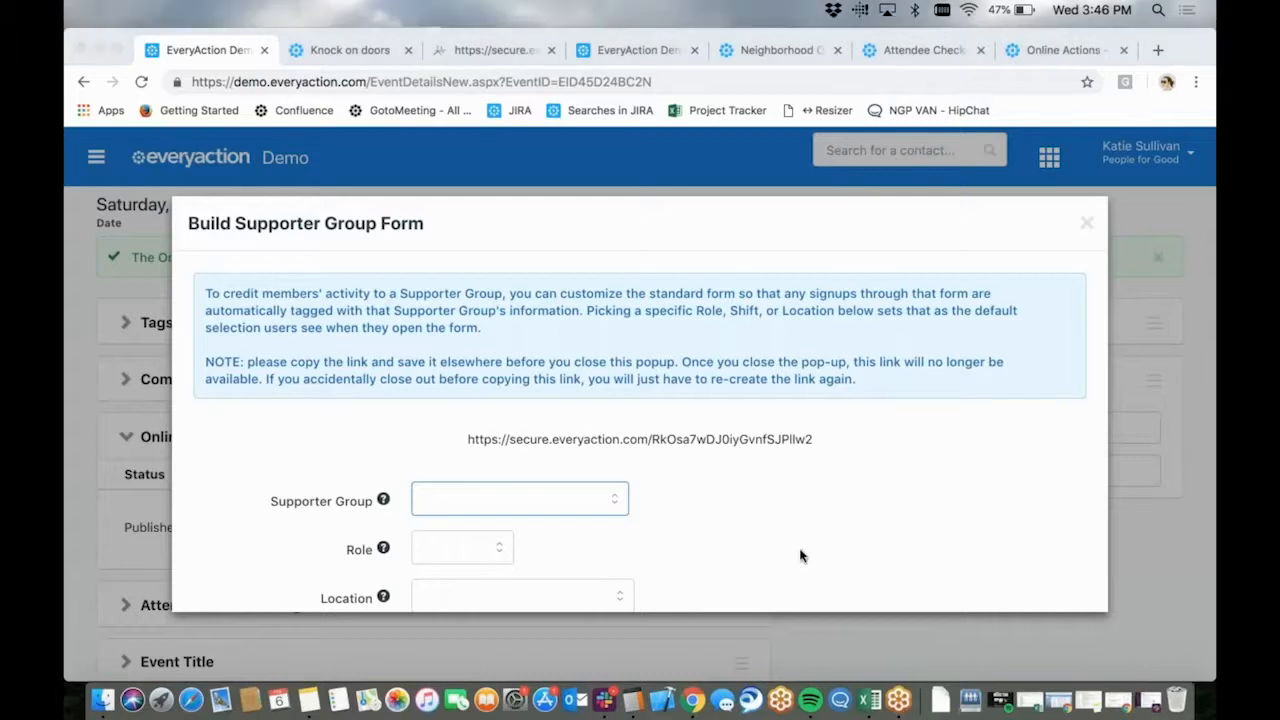
left_click(1087, 224)
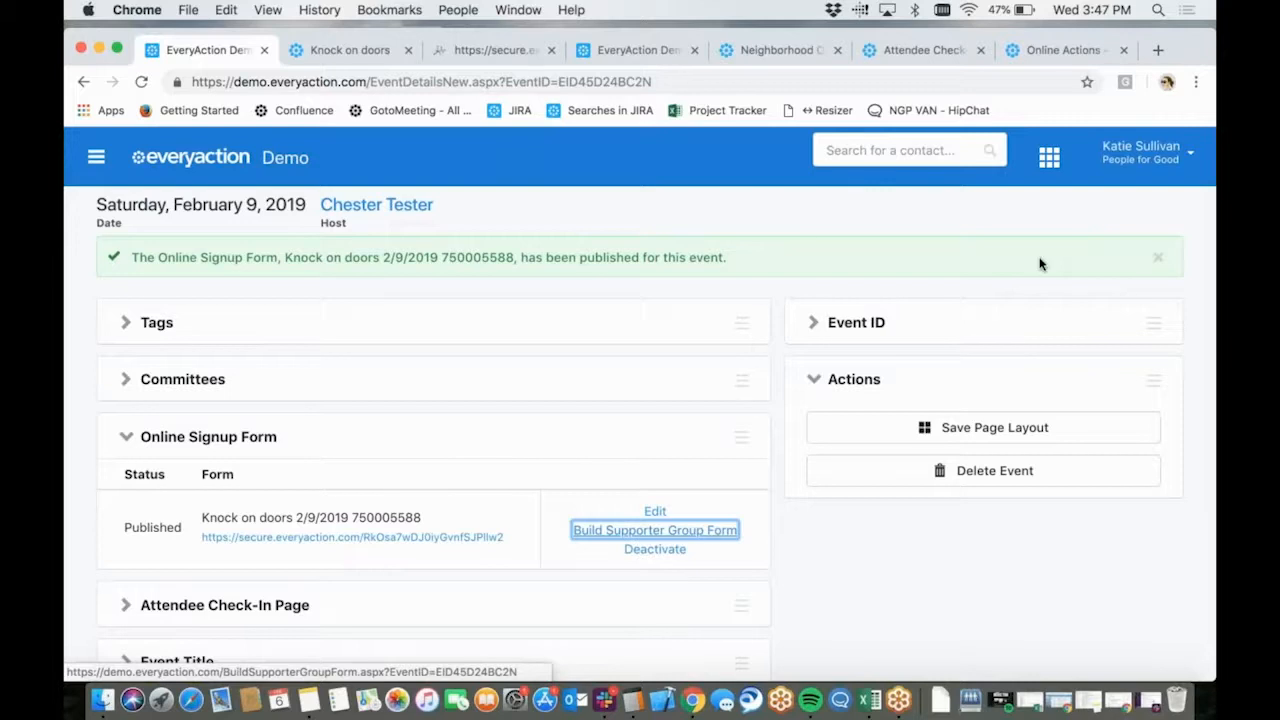
left_click(1110, 227)
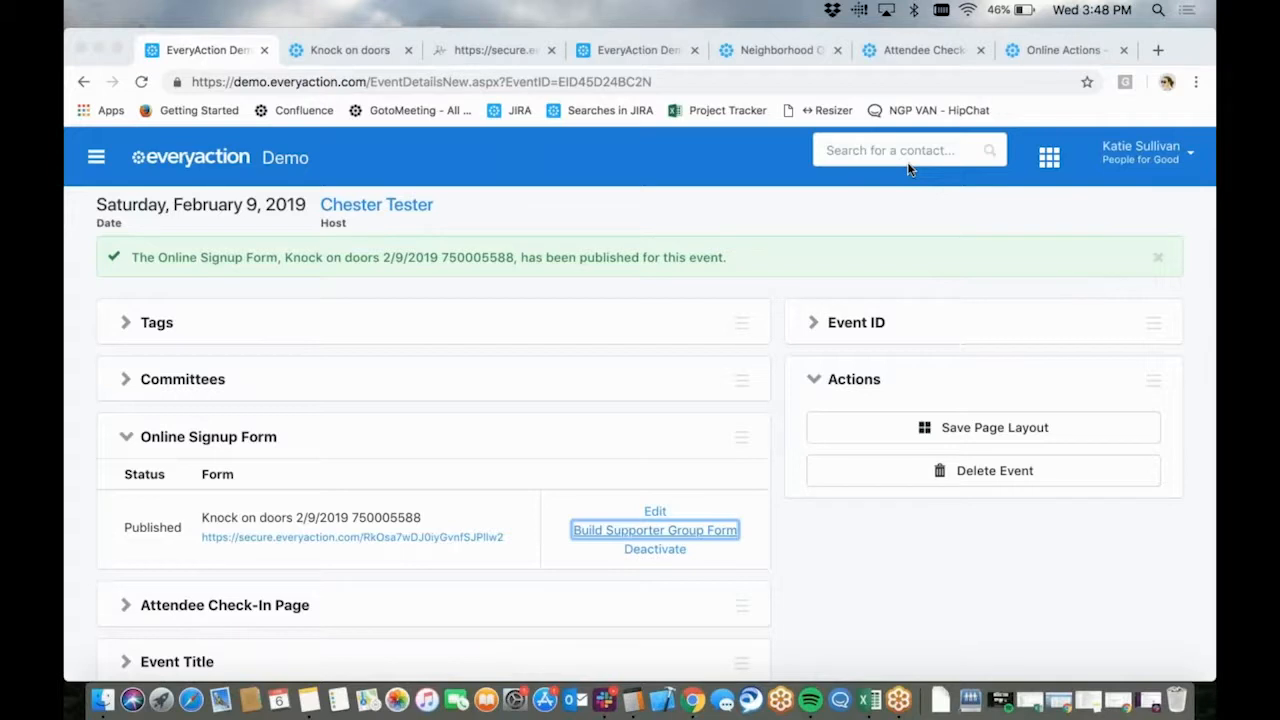
Check the signup confirmation page, and open the published "Knock on doors" signup form again from its event details
scroll(405, 483, "down", 1)
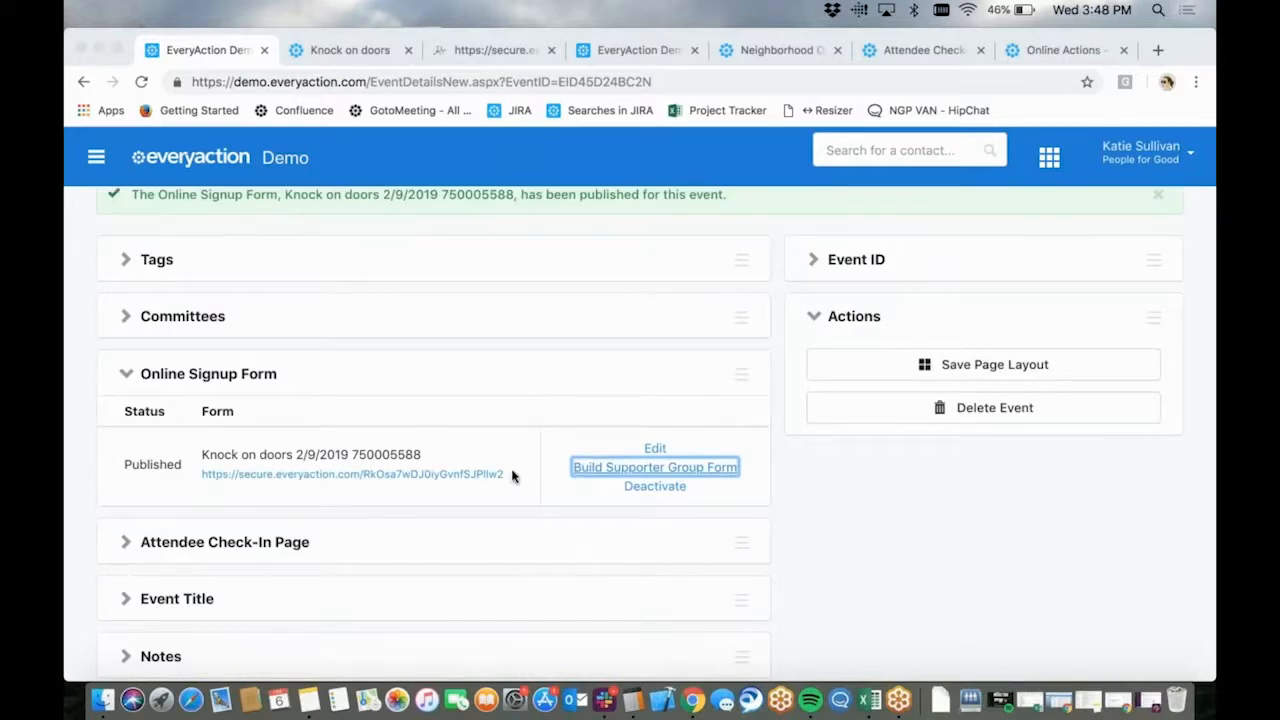
left_click(365, 49)
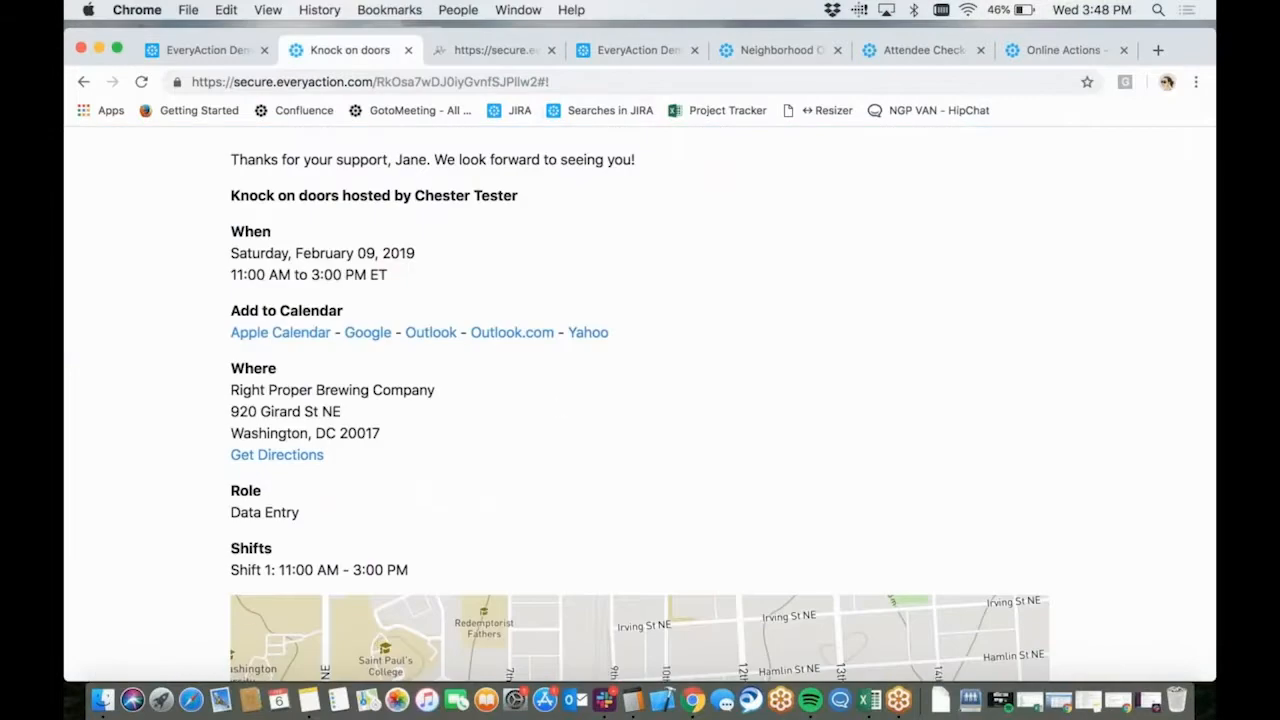
left_click(245, 52)
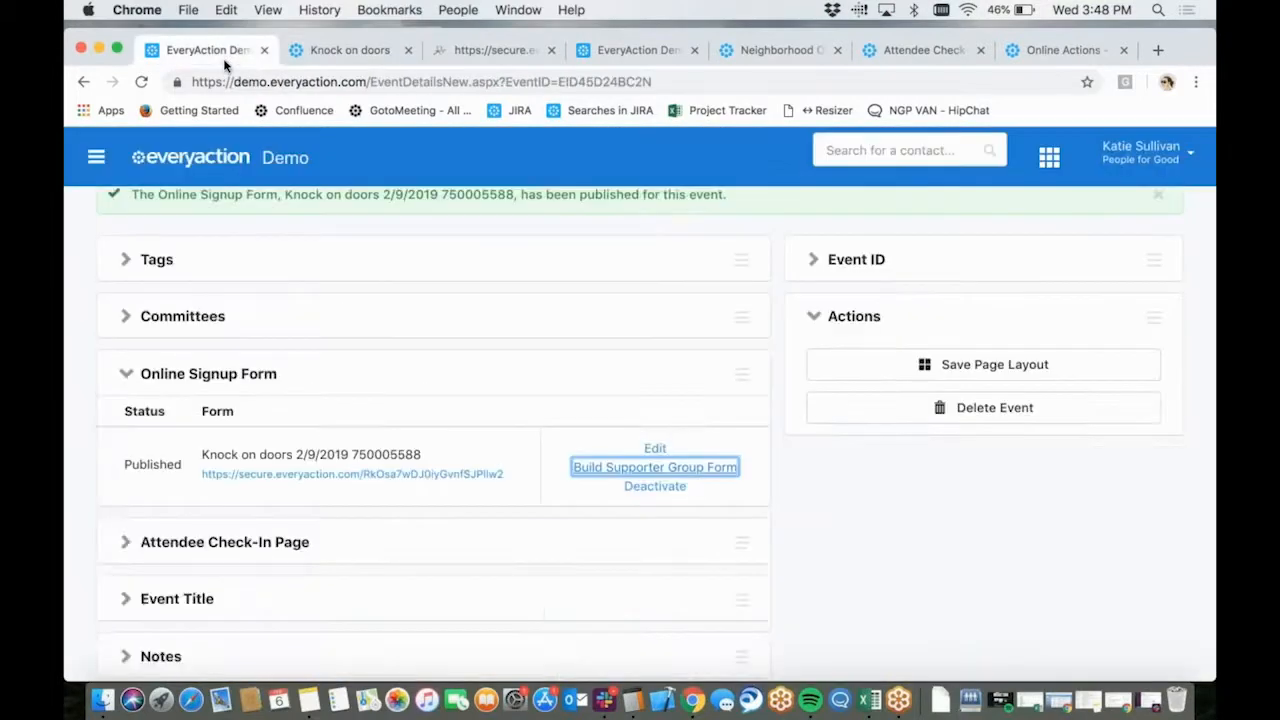
left_click(426, 585)
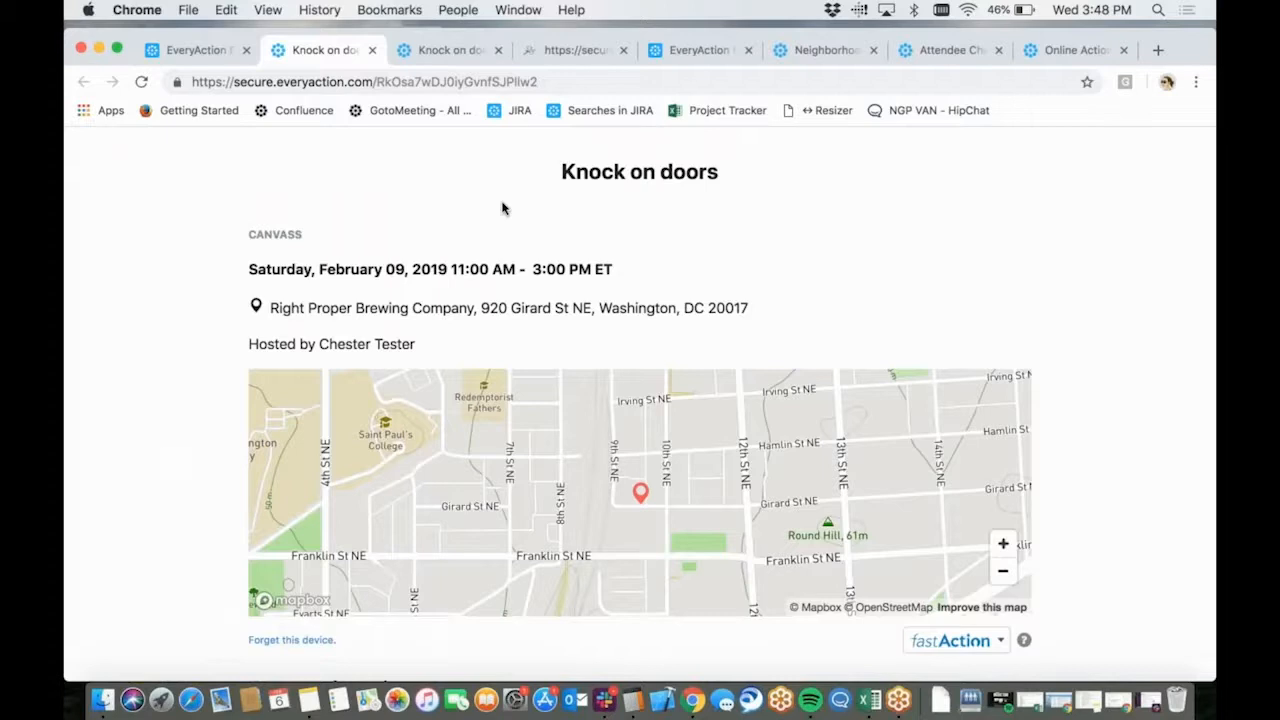
left_click(1083, 288)
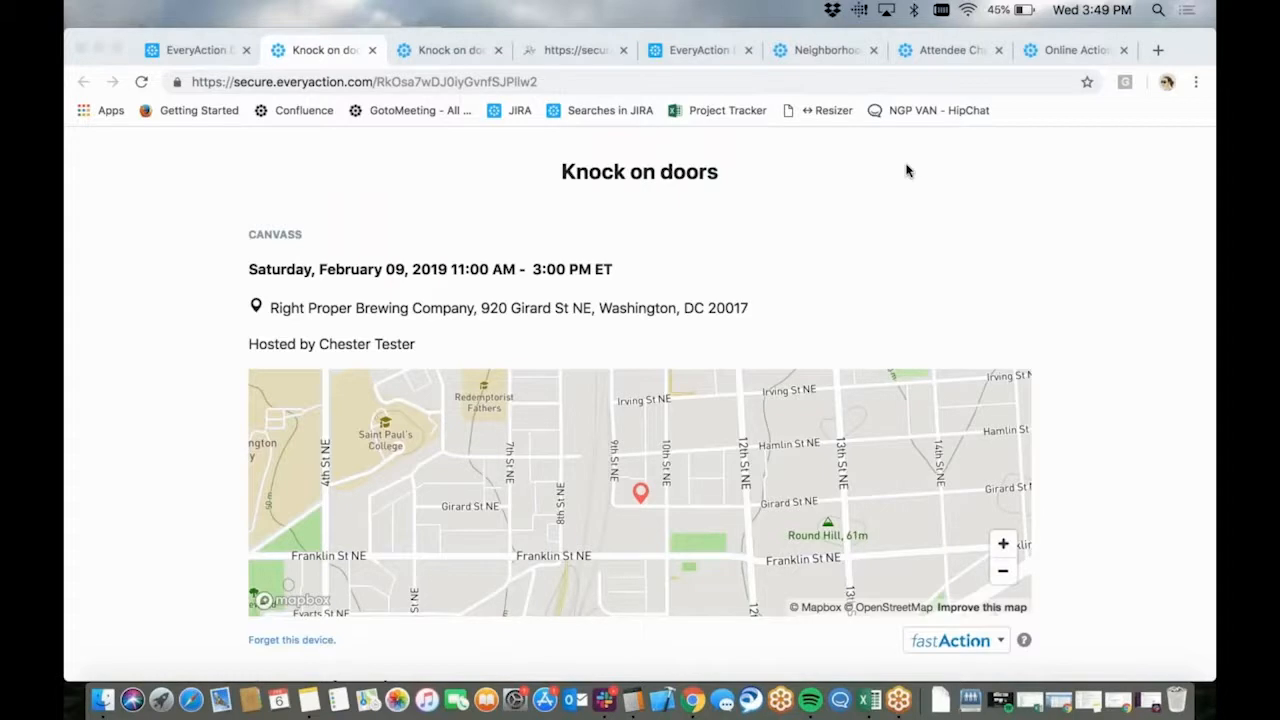
Compare the event details and signup confirmation with the contact information section of the reopened "Knock on doors" signup form
left_click(200, 50)
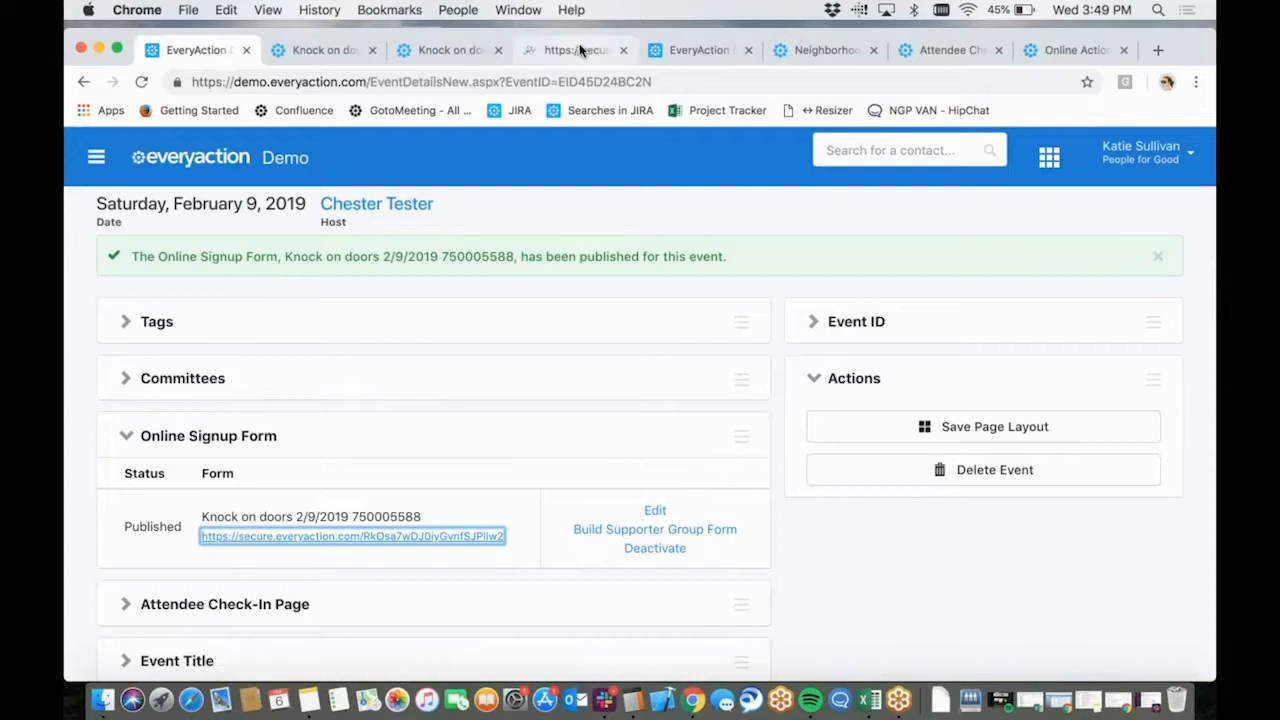
left_click(468, 52)
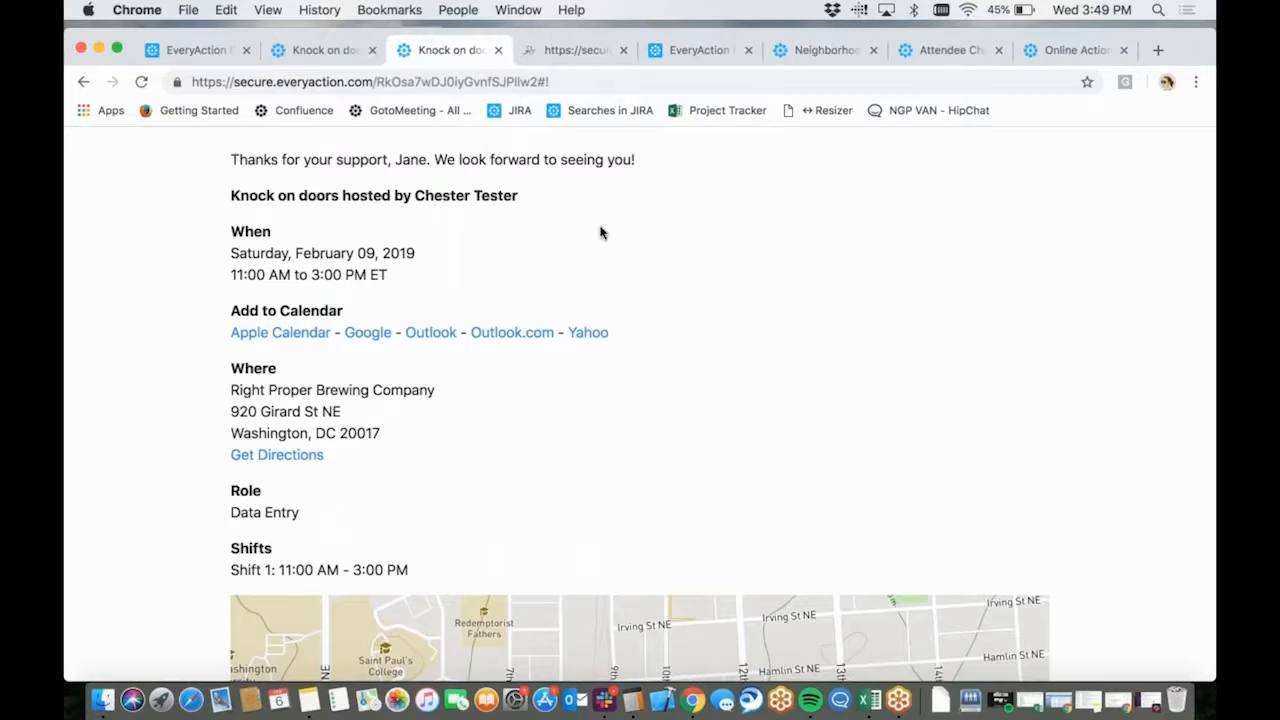
left_click(336, 50)
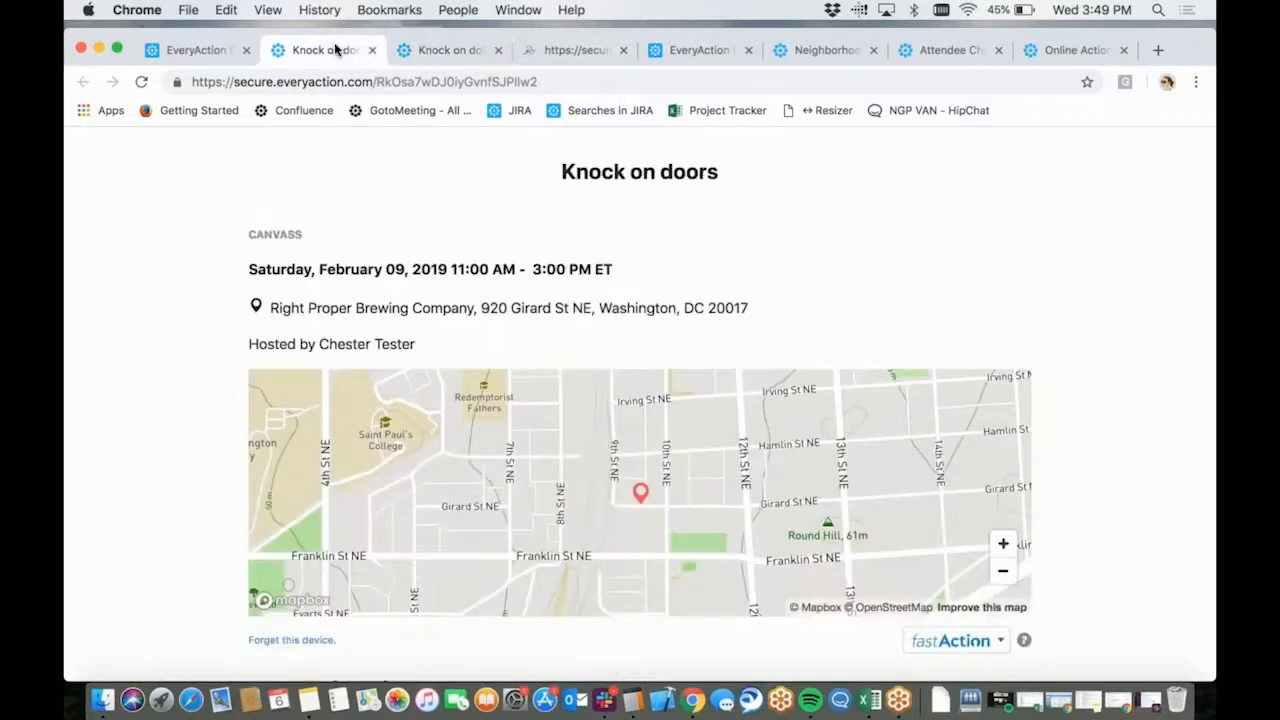
scroll(823, 280, "down", 3)
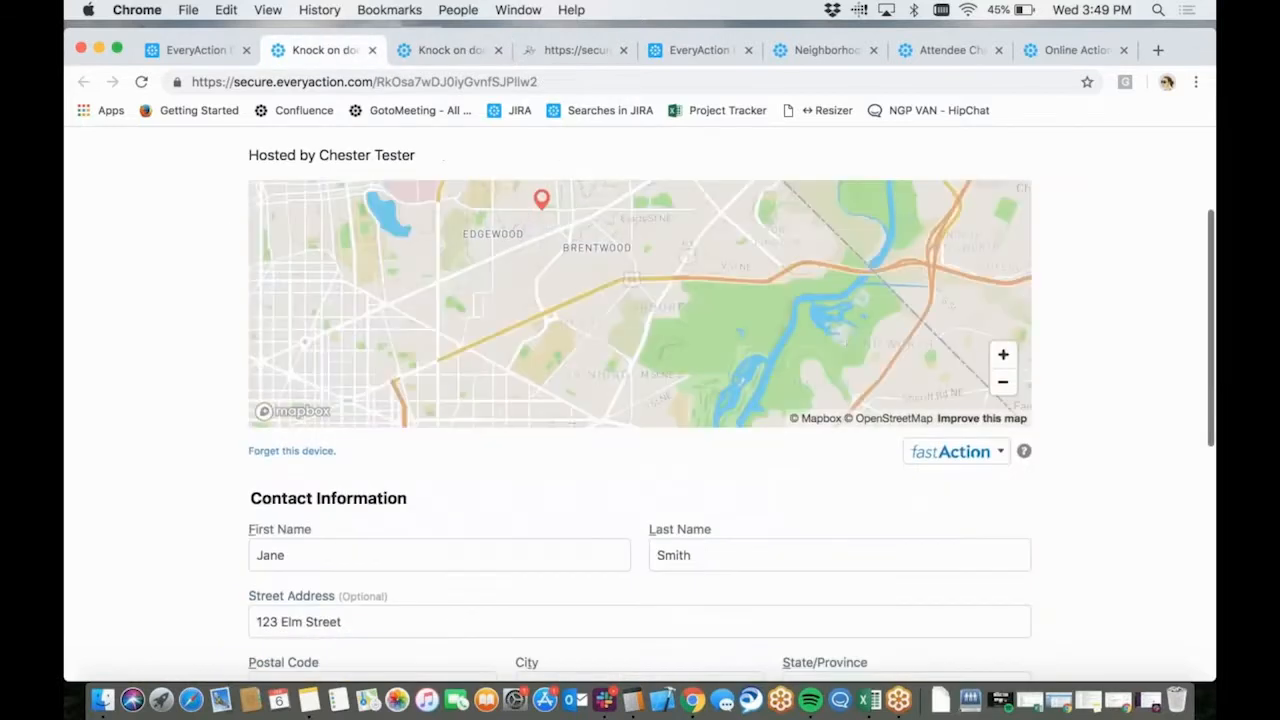
scroll(688, 254, "down", 3)
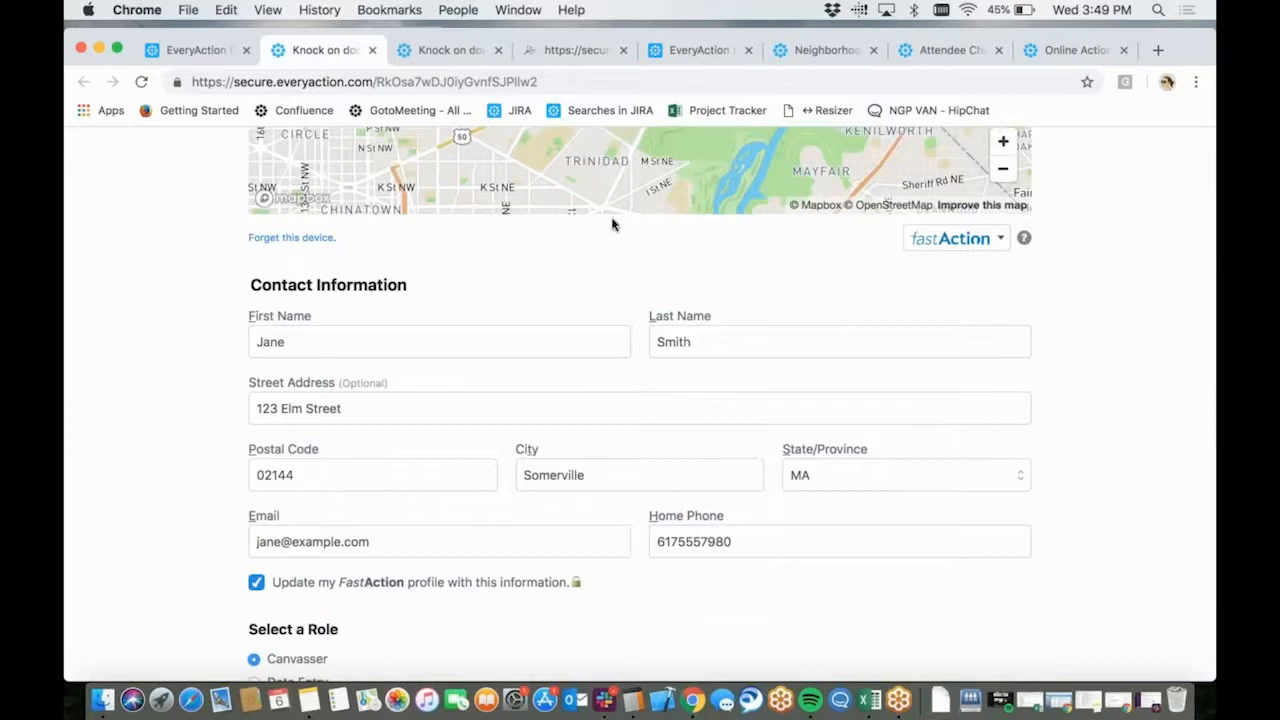
Examine the "Neighborhood Outreach" attendee check-in page, including the event information, shareable signup form link, signup list and attendance options
left_click(928, 48)
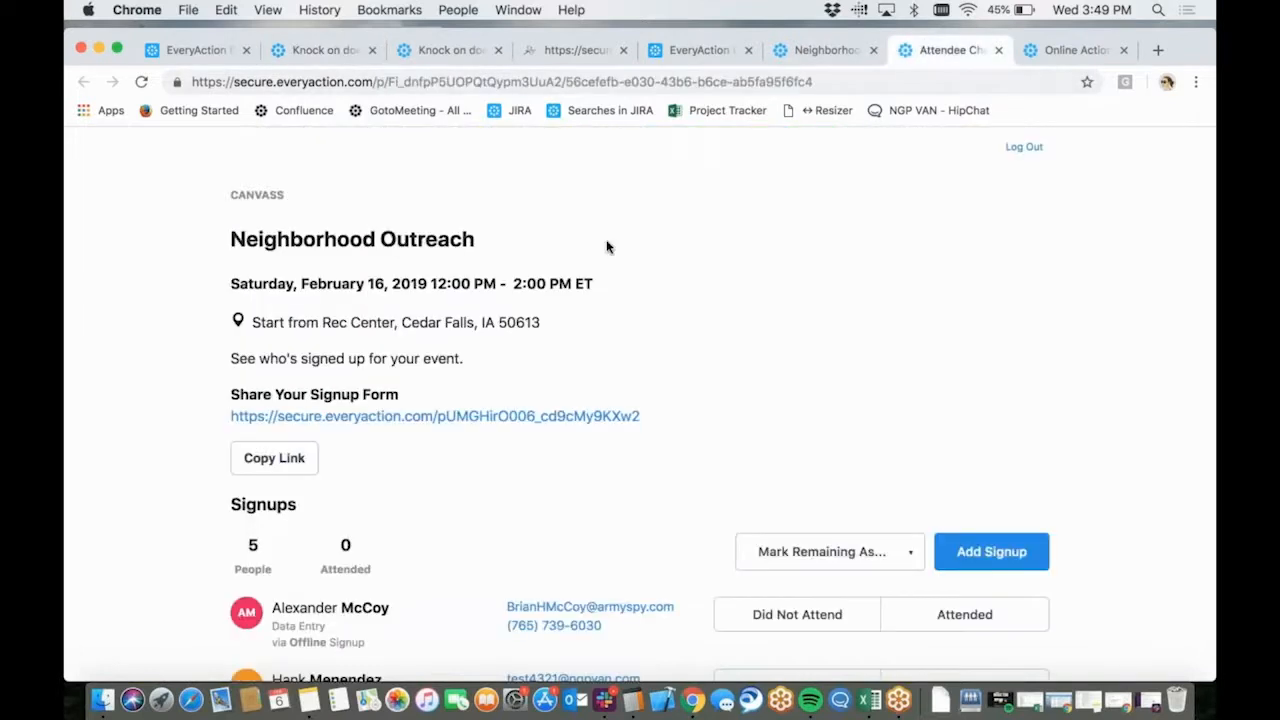
scroll(644, 335, "down", 2)
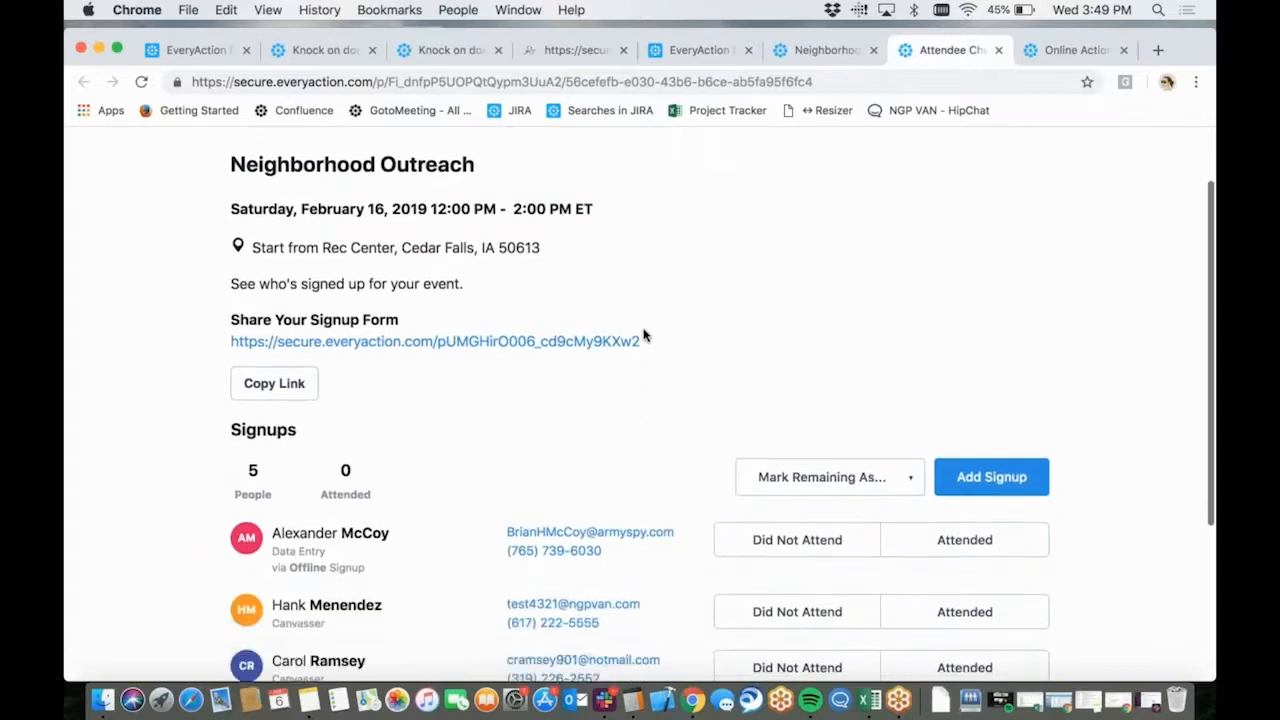
scroll(644, 335, "up", 2)
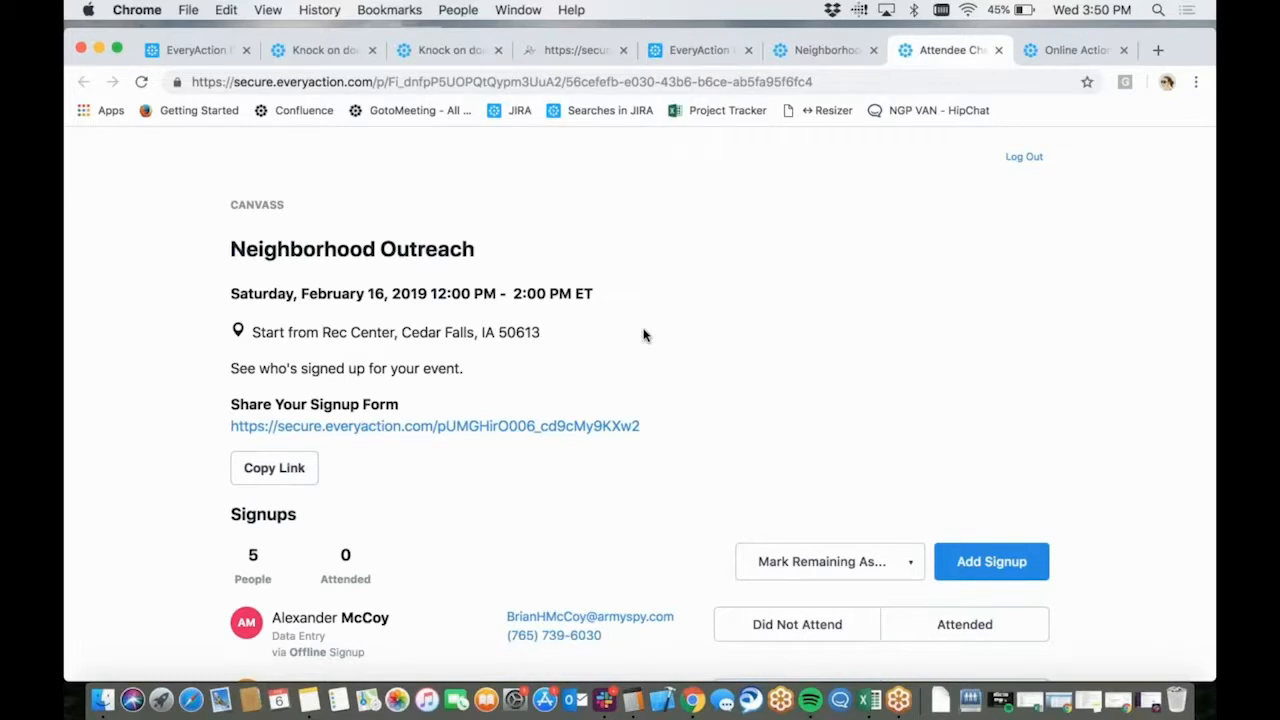
scroll(644, 335, "down", 3)
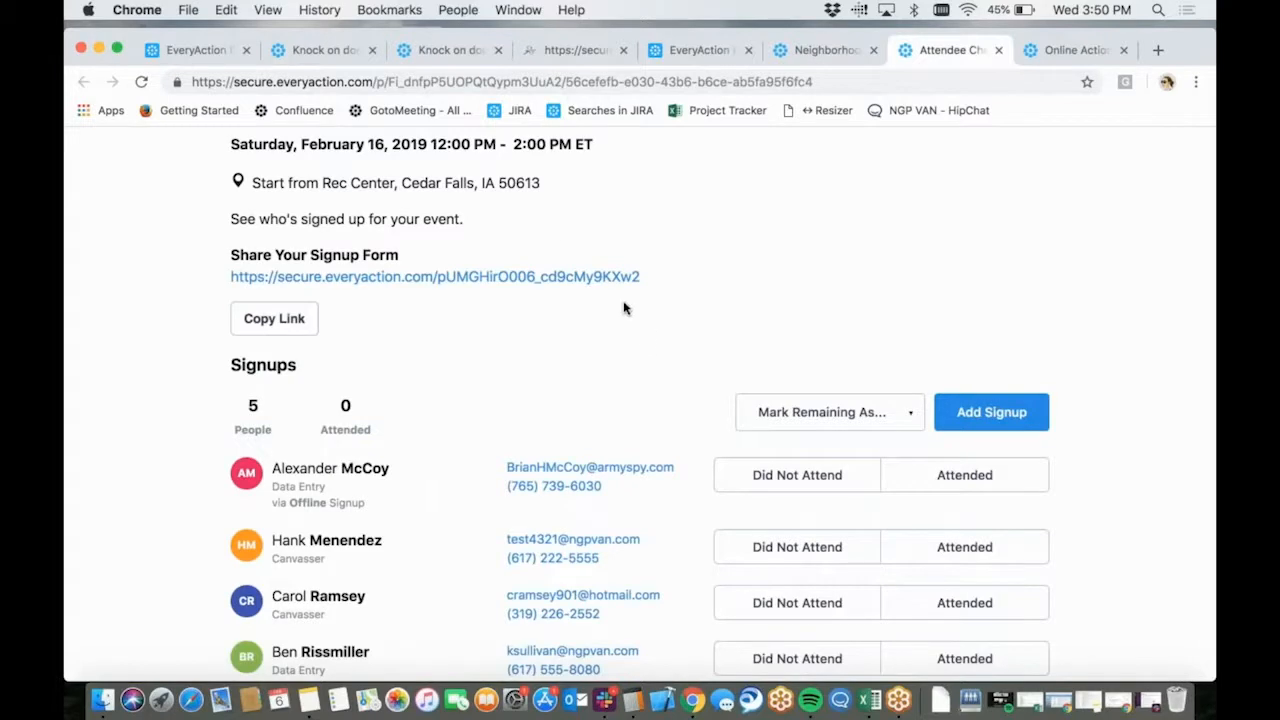
scroll(552, 234, "up", 1)
scroll(552, 234, "down", 1)
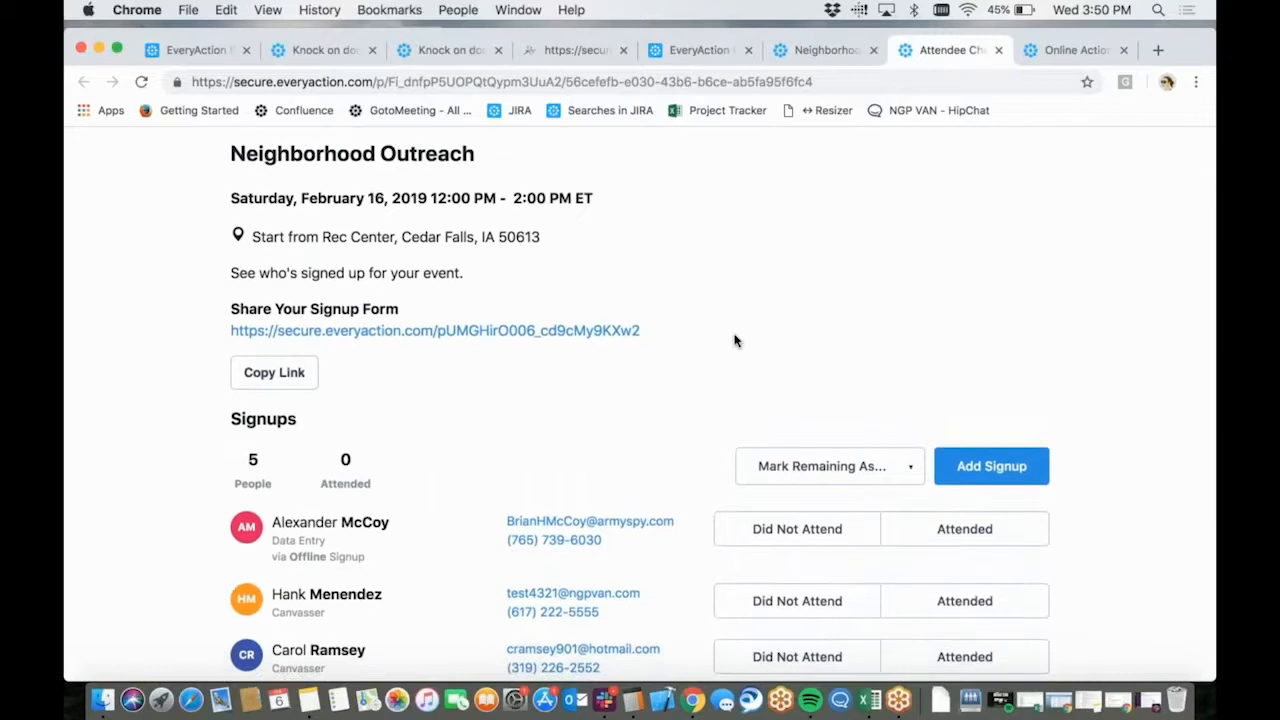
scroll(734, 332, "down", 3)
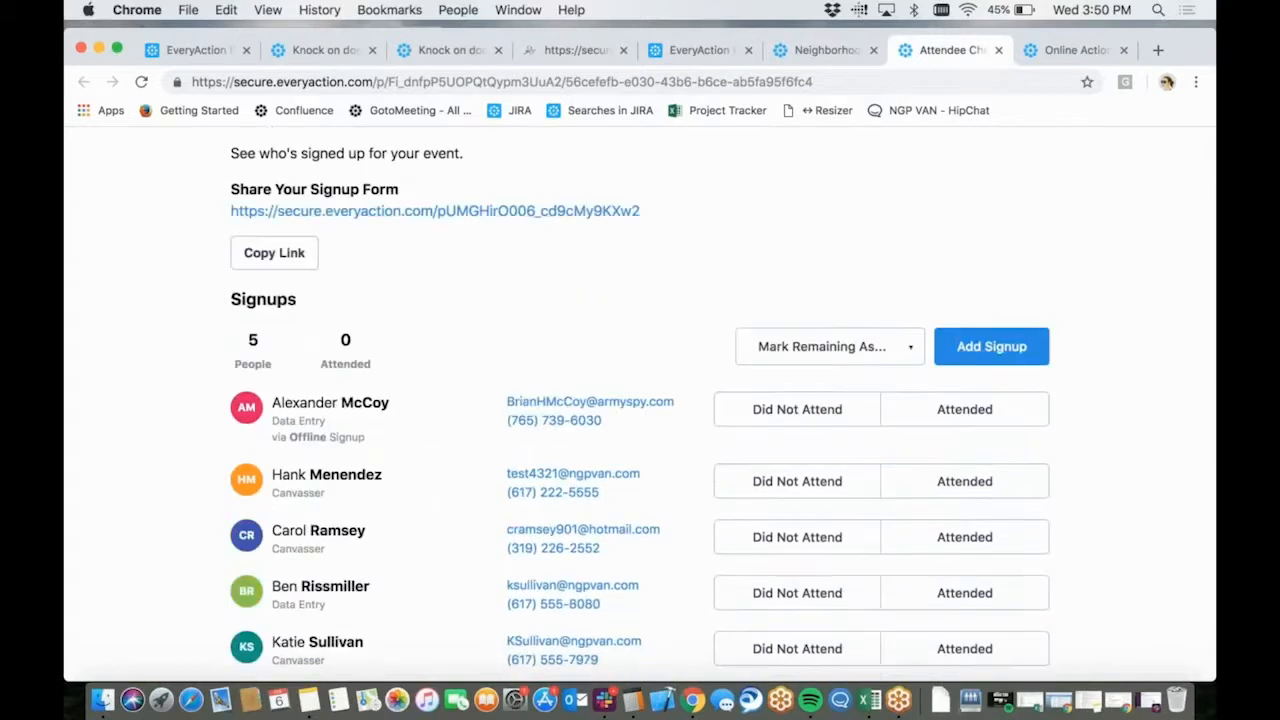
scroll(487, 376, "down", 1)
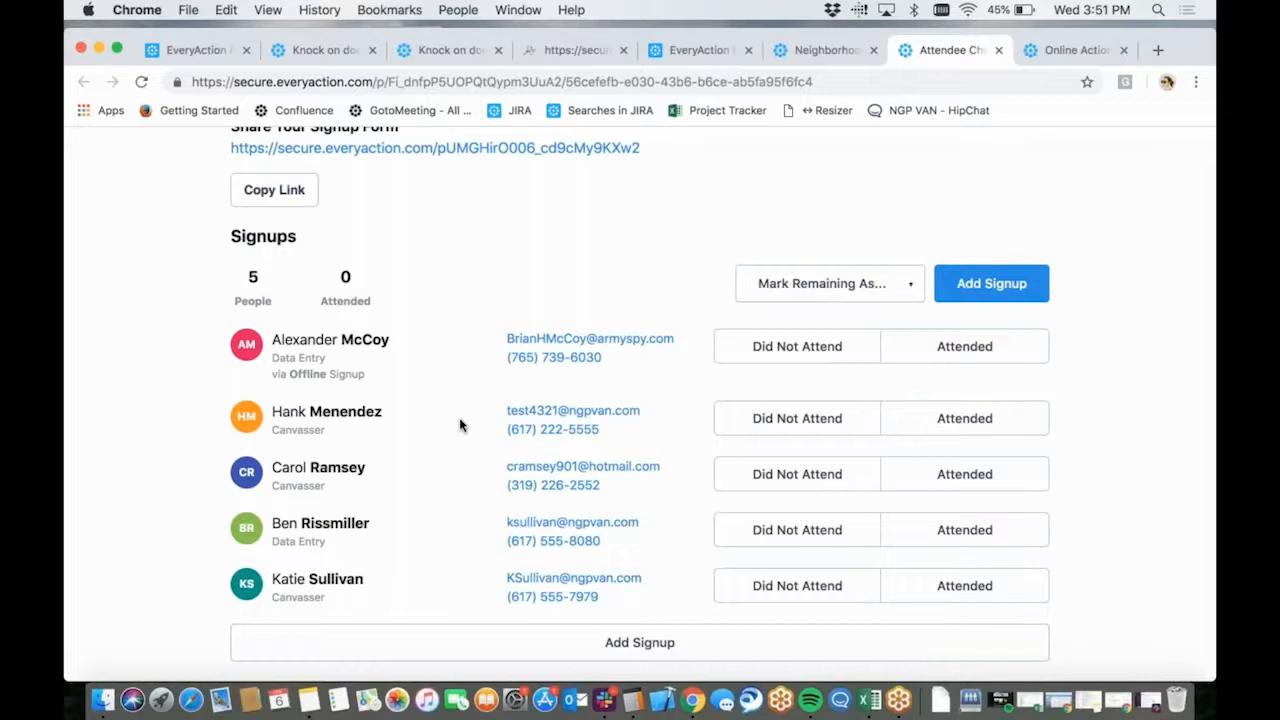
scroll(460, 425, "up", 2)
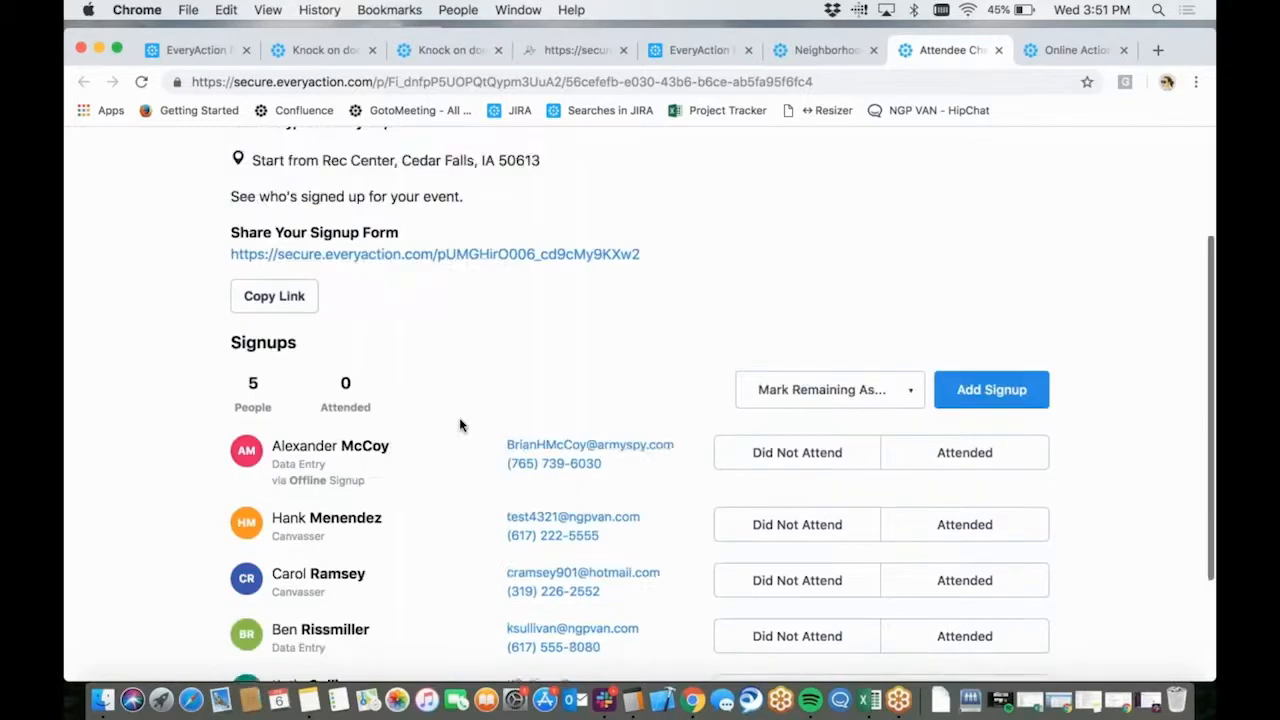
scroll(460, 425, "down", 1)
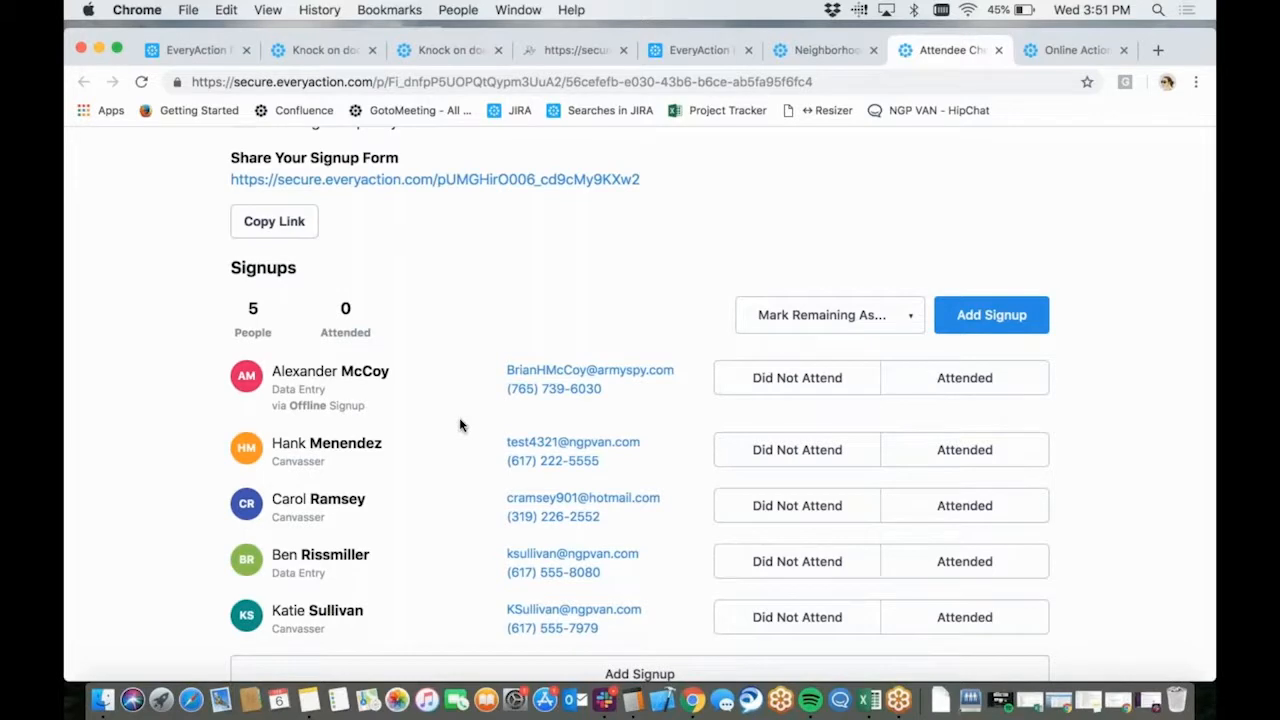
scroll(460, 425, "down", 2)
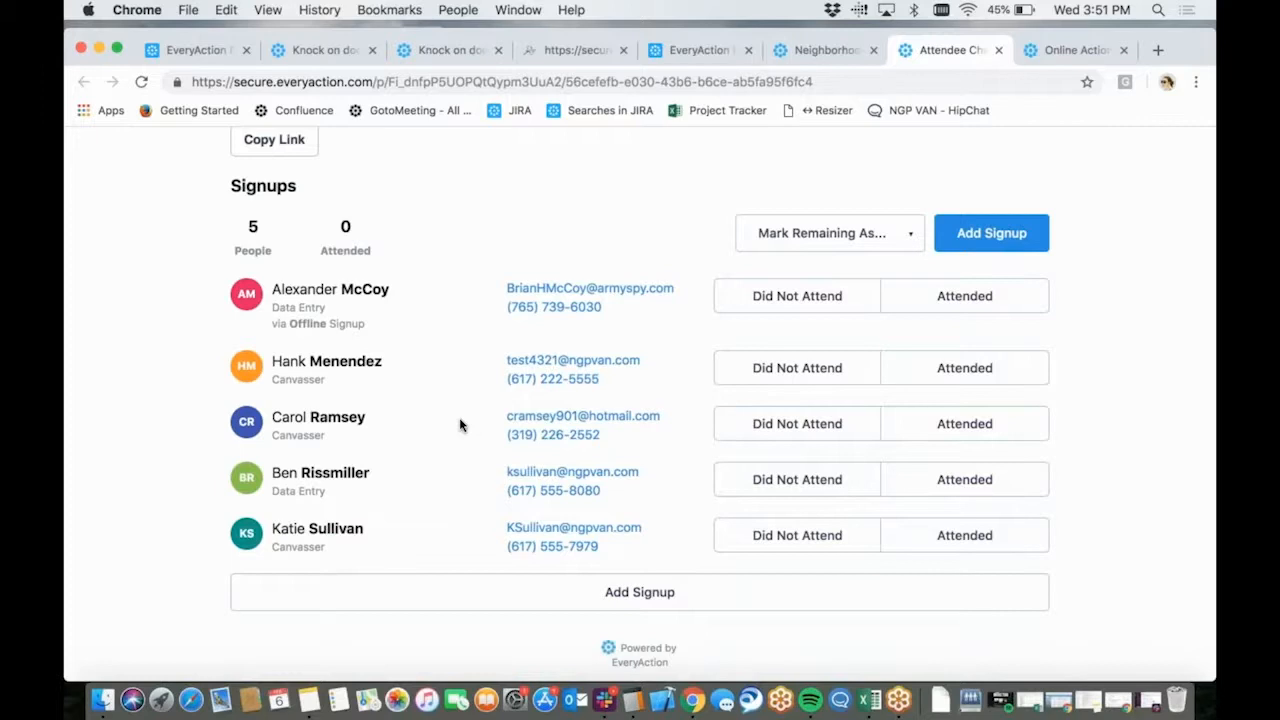
scroll(460, 425, "up", 1)
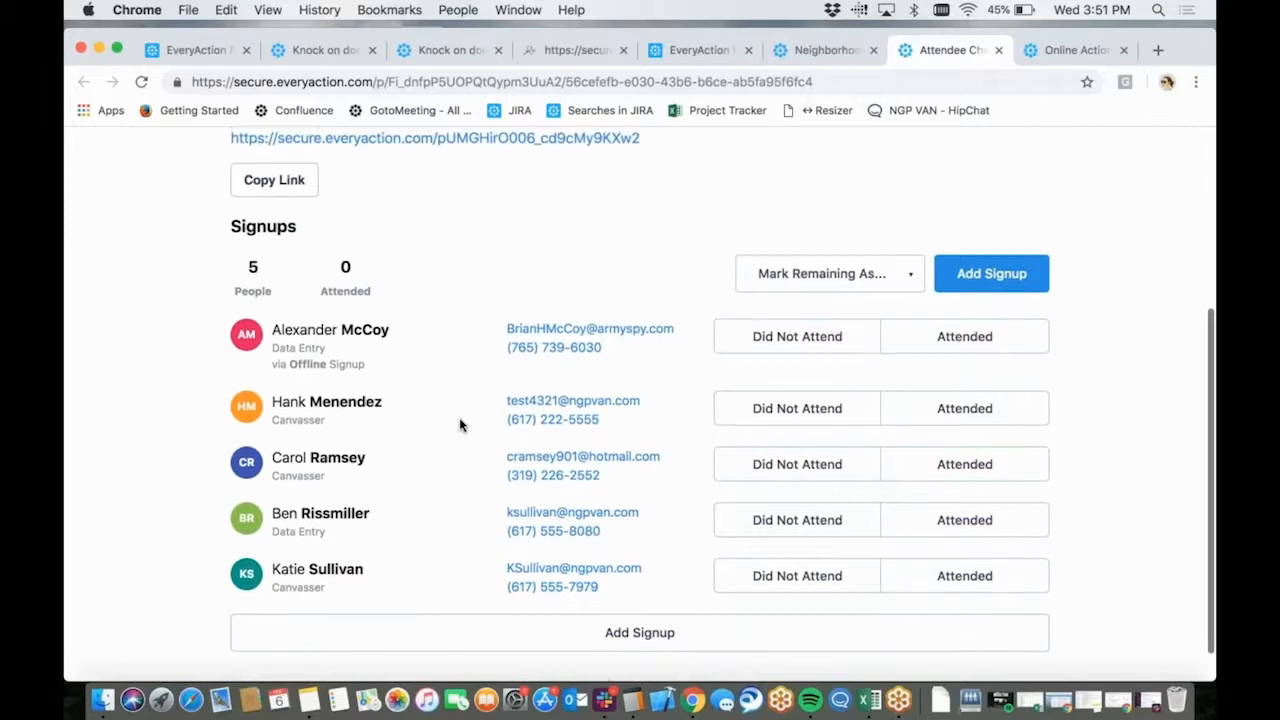
scroll(460, 425, "down", 1)
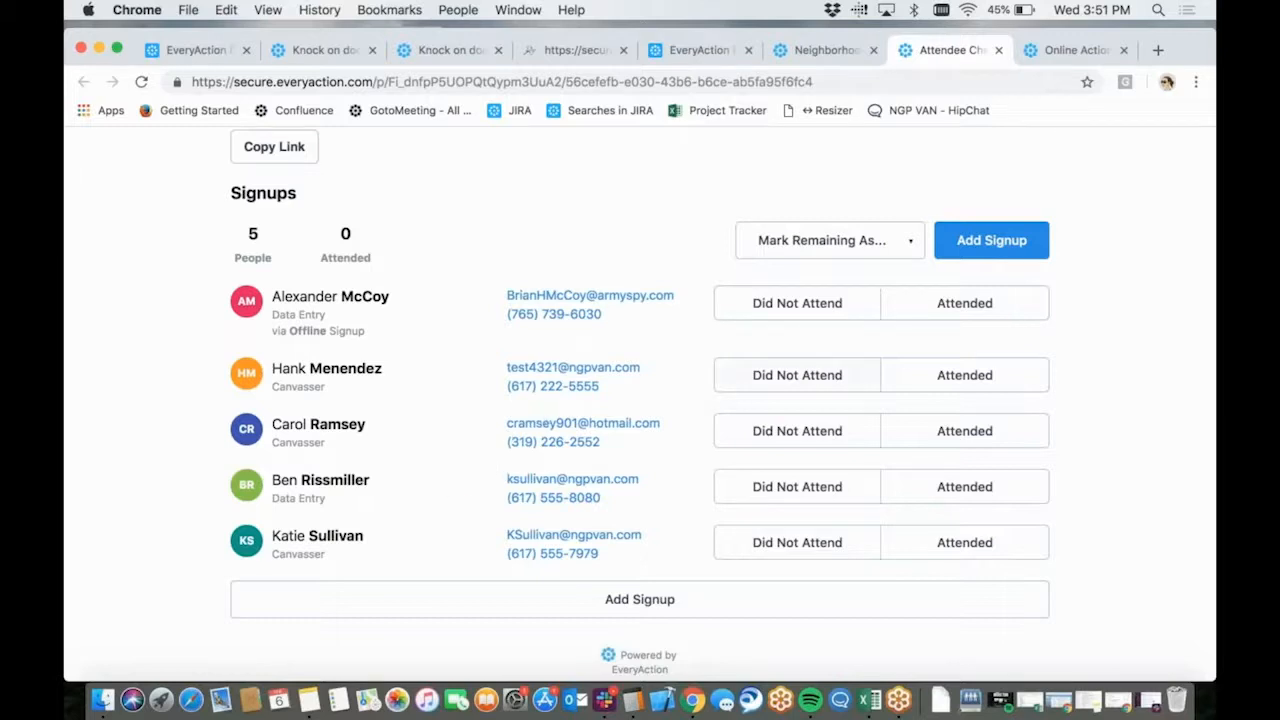
Open the form for adding a signup to "Neighborhood Outreach" and review its contact information and role fields
left_click(1013, 248, "super")
left_click(966, 49)
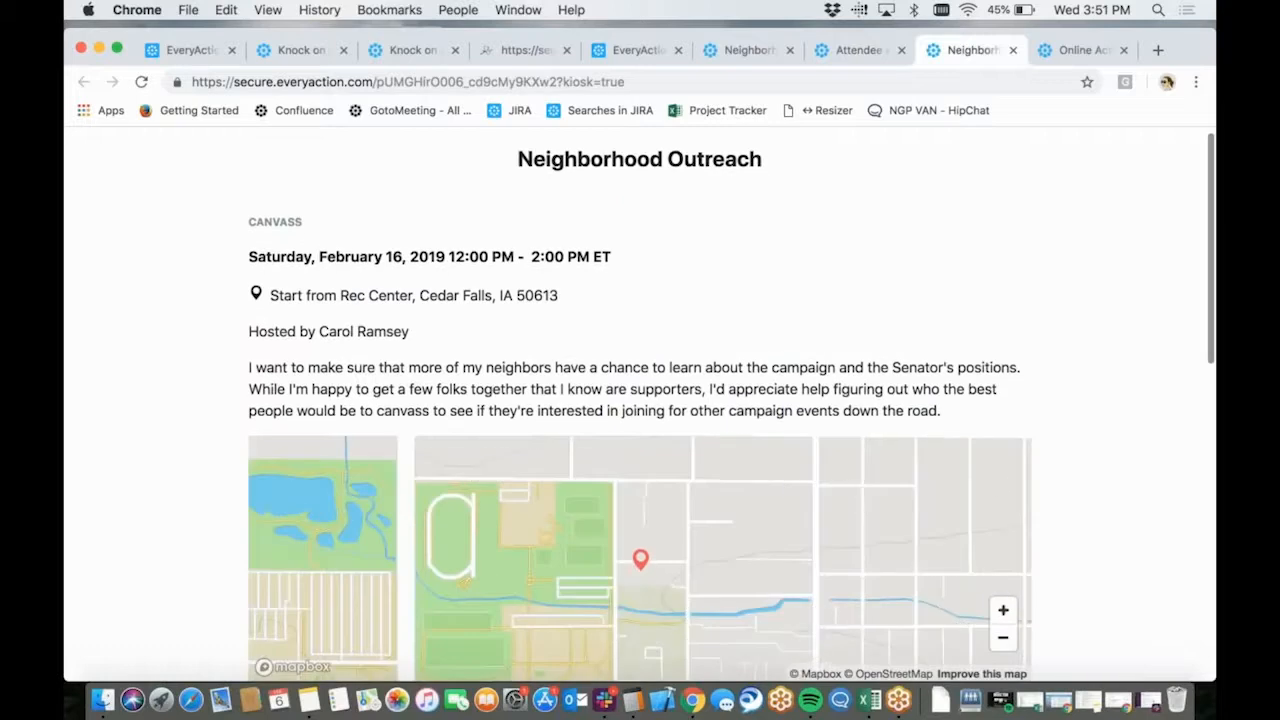
scroll(1037, 509, "down", 5)
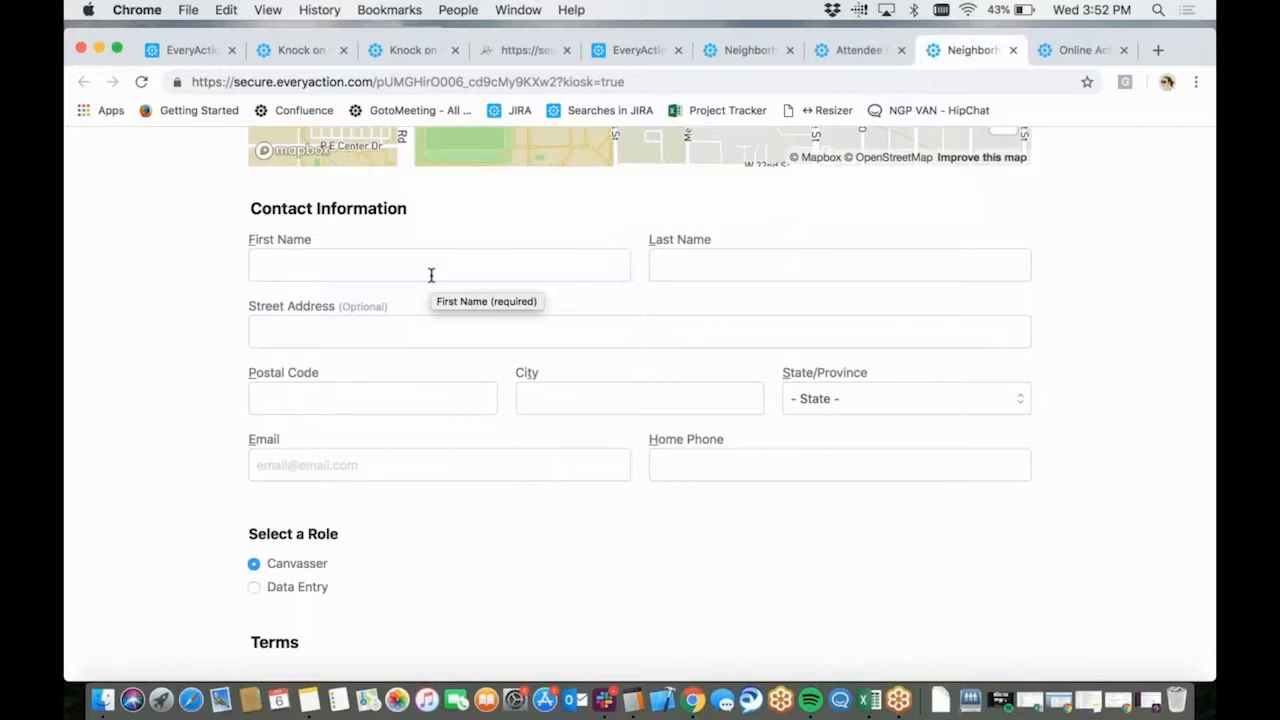
On the "Neighborhood Outreach" check-in page, mark the first listed signup as Attended and the second as Did Not Attend
left_click(870, 50)
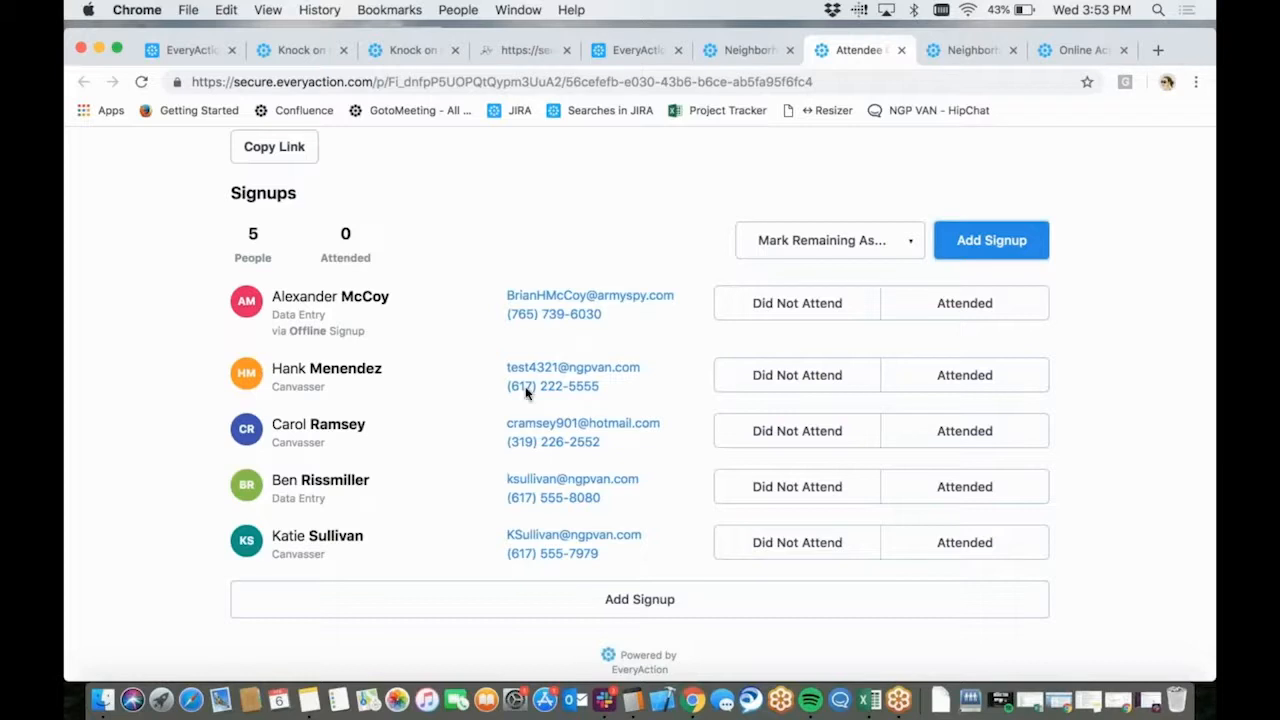
left_click(1010, 310)
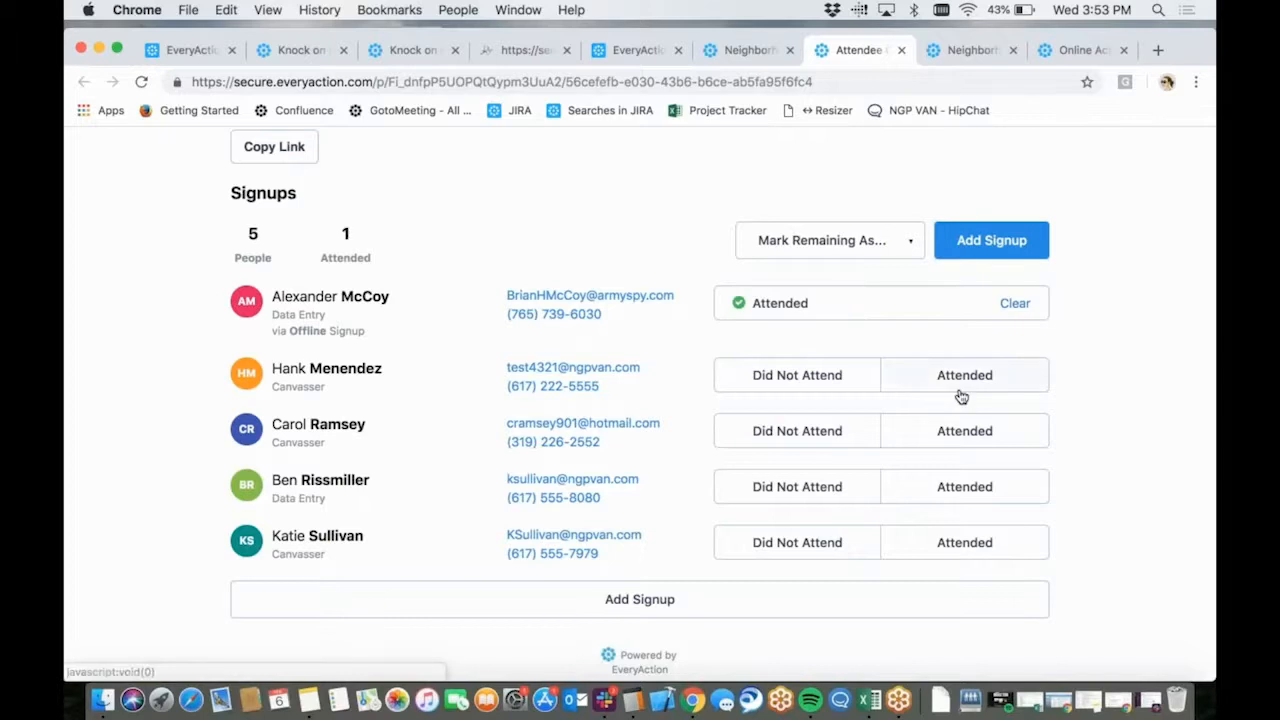
left_click(797, 378)
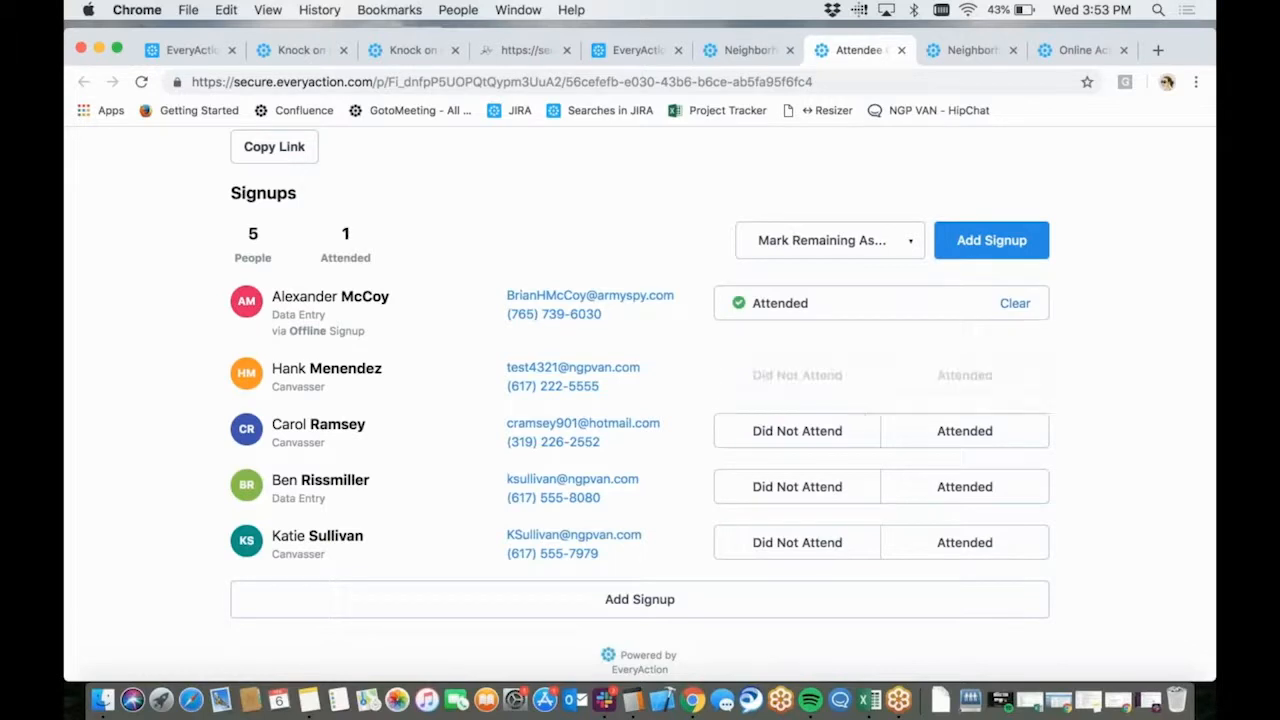
On the "Neighborhood Outreach" check-in page, mark the third listed signup as Attended
left_click(918, 438)
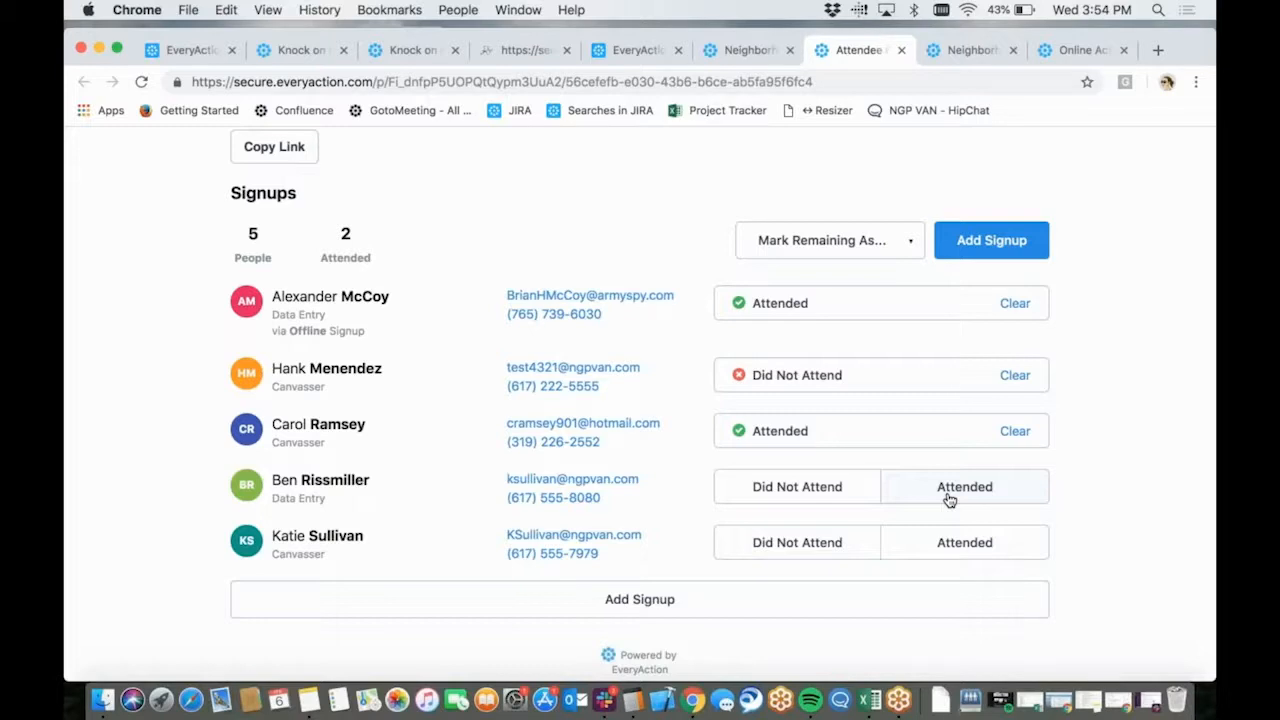
scroll(897, 408, "up", 5)
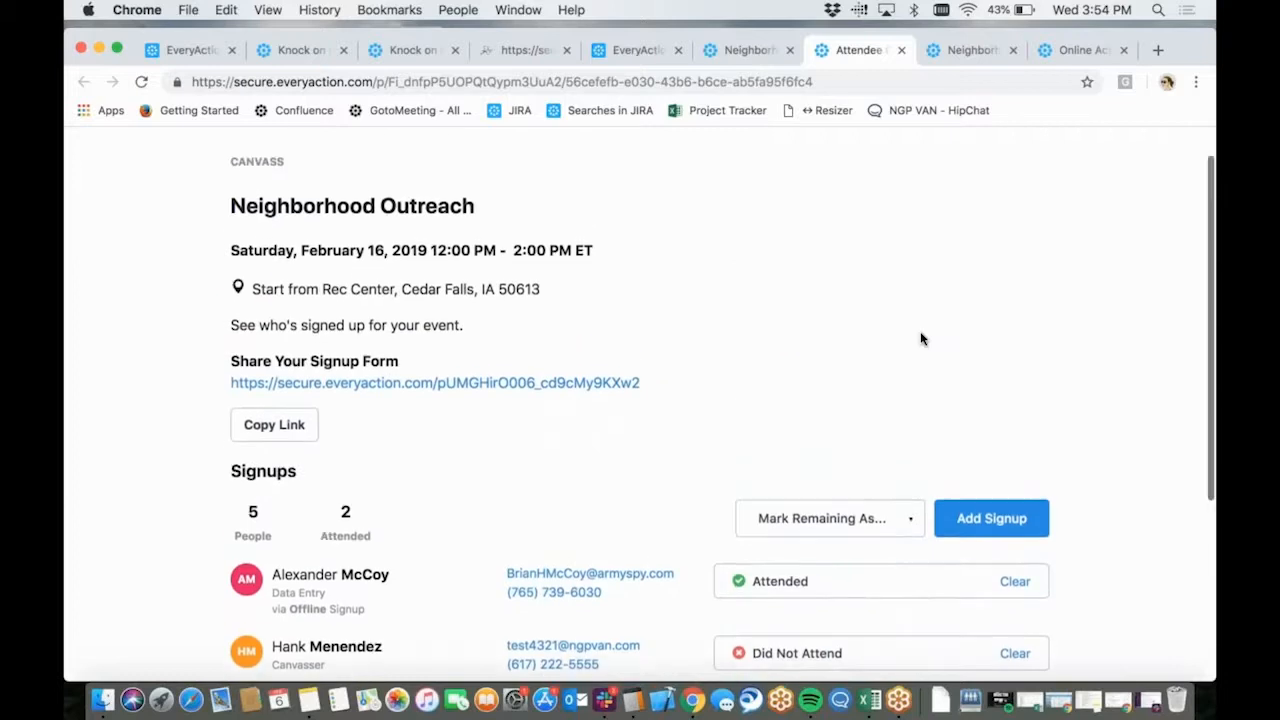
scroll(877, 331, "down", 5)
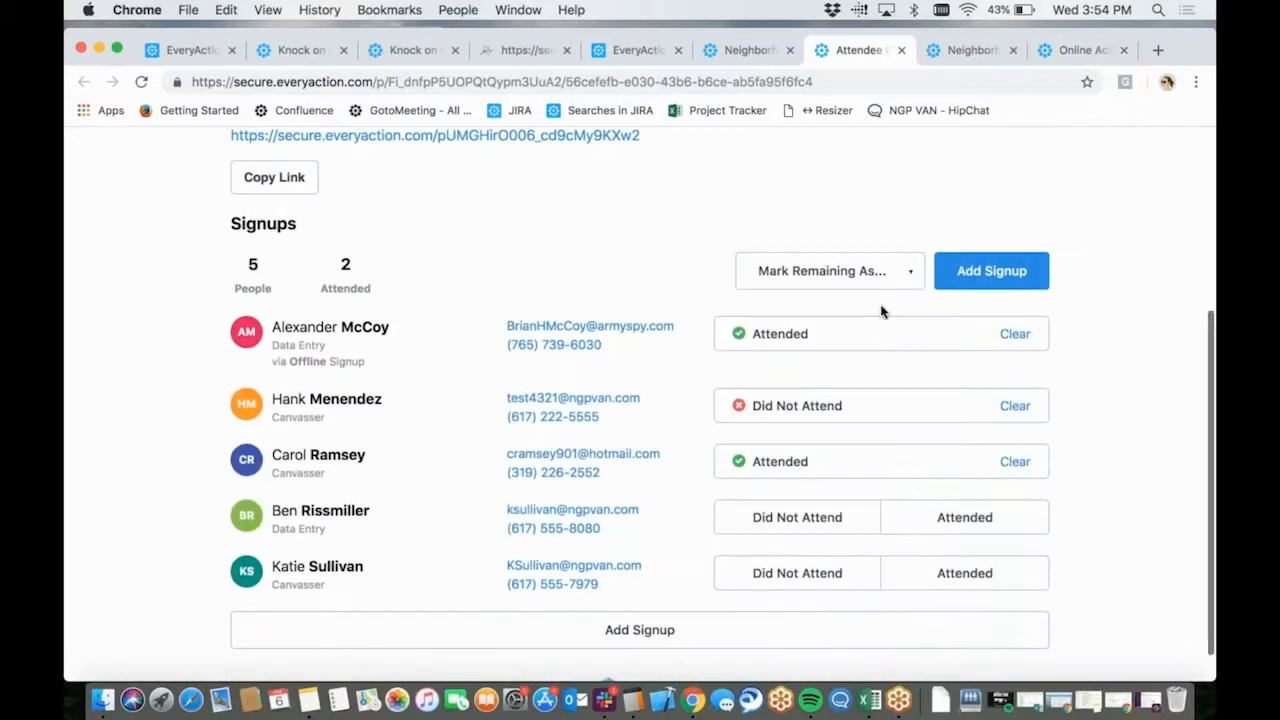
Narrow the browser window to phone width, examine the check-in page's mobile layout with its Call and Email options, and widen the window again
left_click_drag(1210, 33, 423, 68)
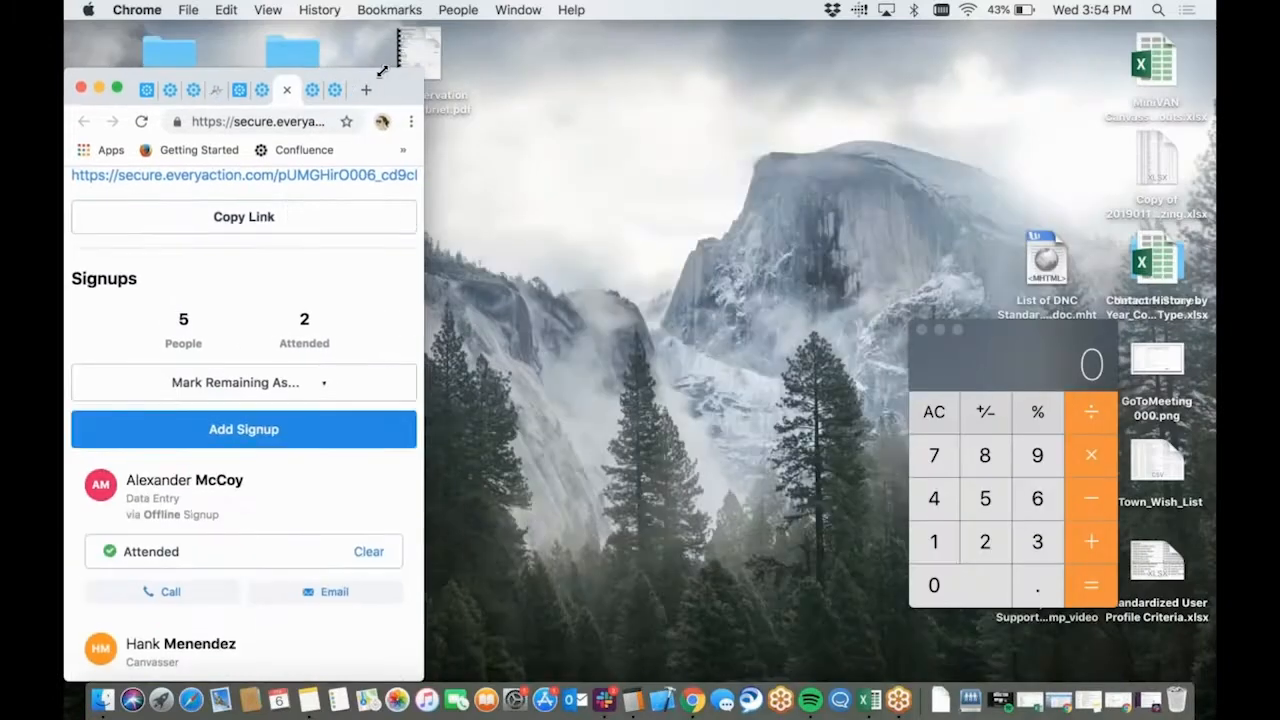
left_click_drag(343, 70, 751, 38)
scroll(680, 516, "down", 5)
scroll(680, 516, "down", 8)
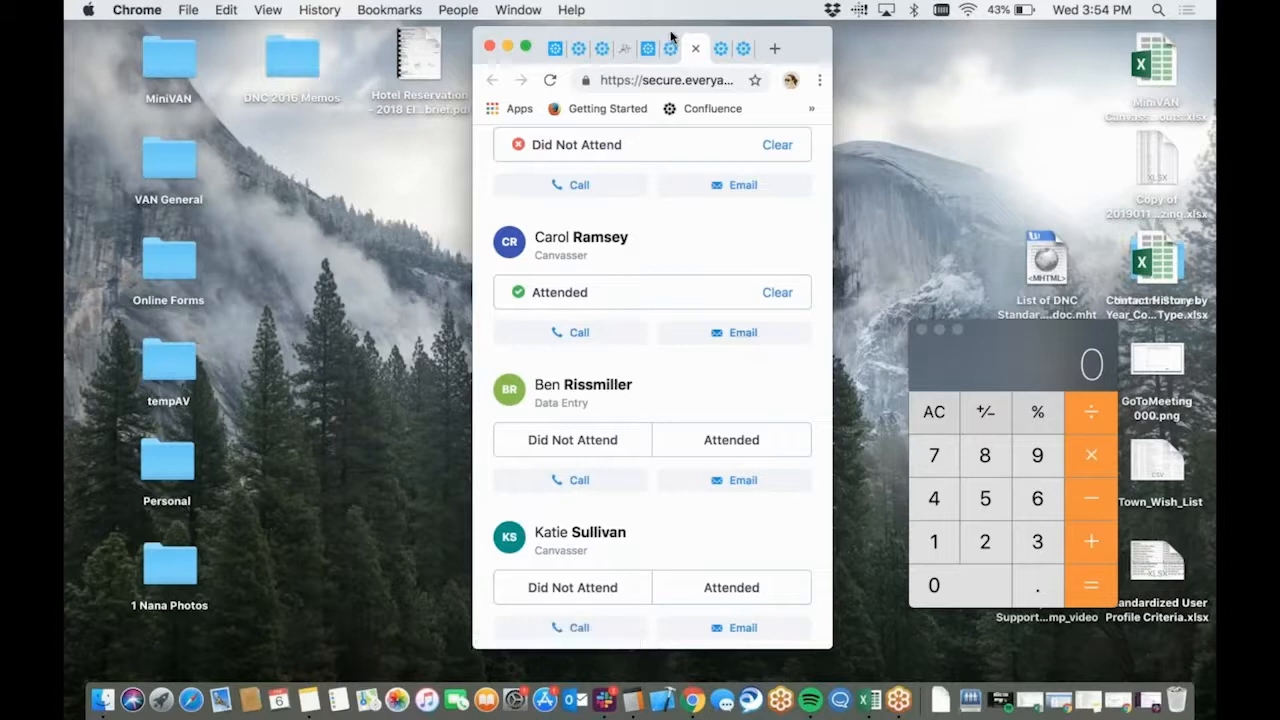
left_click_drag(671, 36, 298, 30)
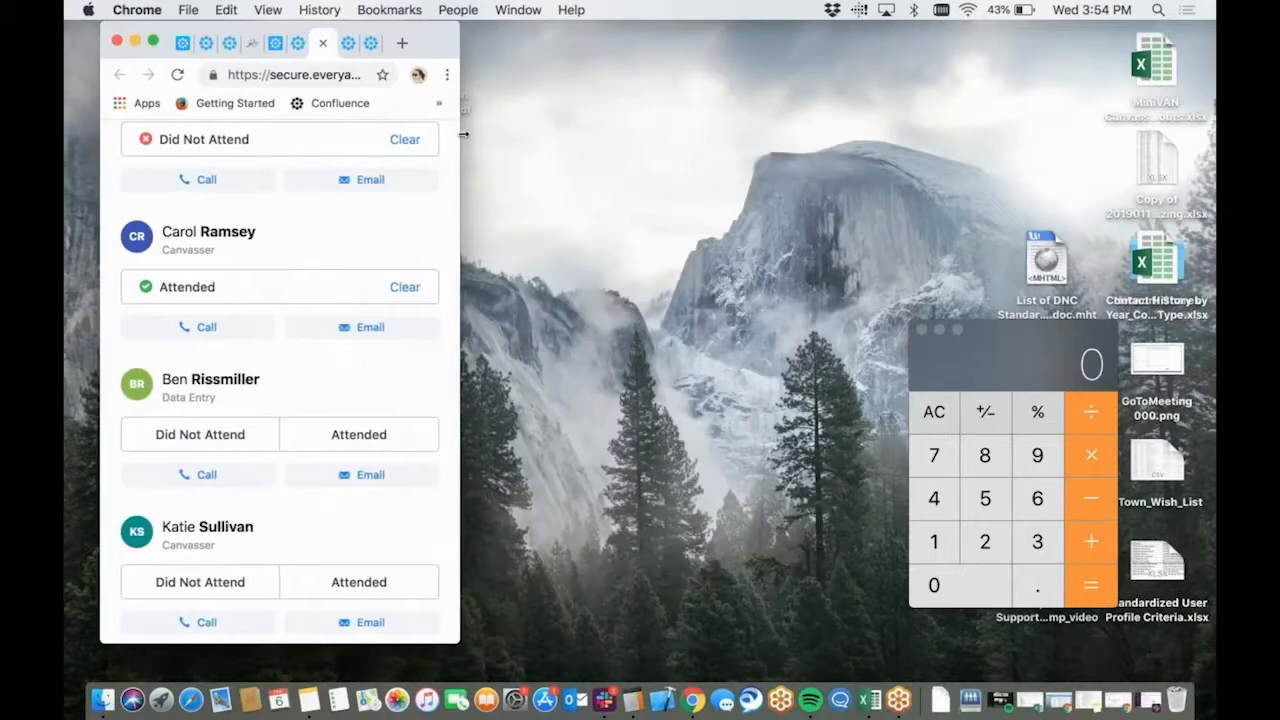
scroll(331, 224, "up", 10)
scroll(331, 224, "down", 10)
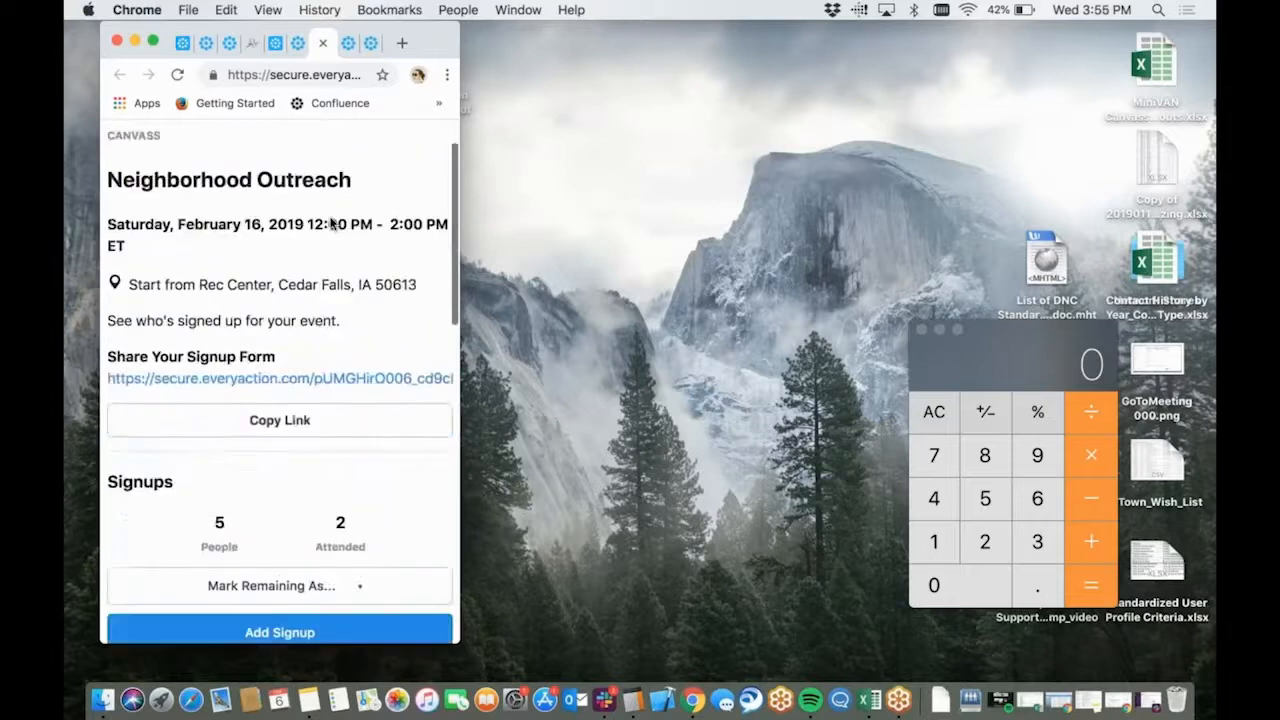
scroll(331, 224, "down", 3)
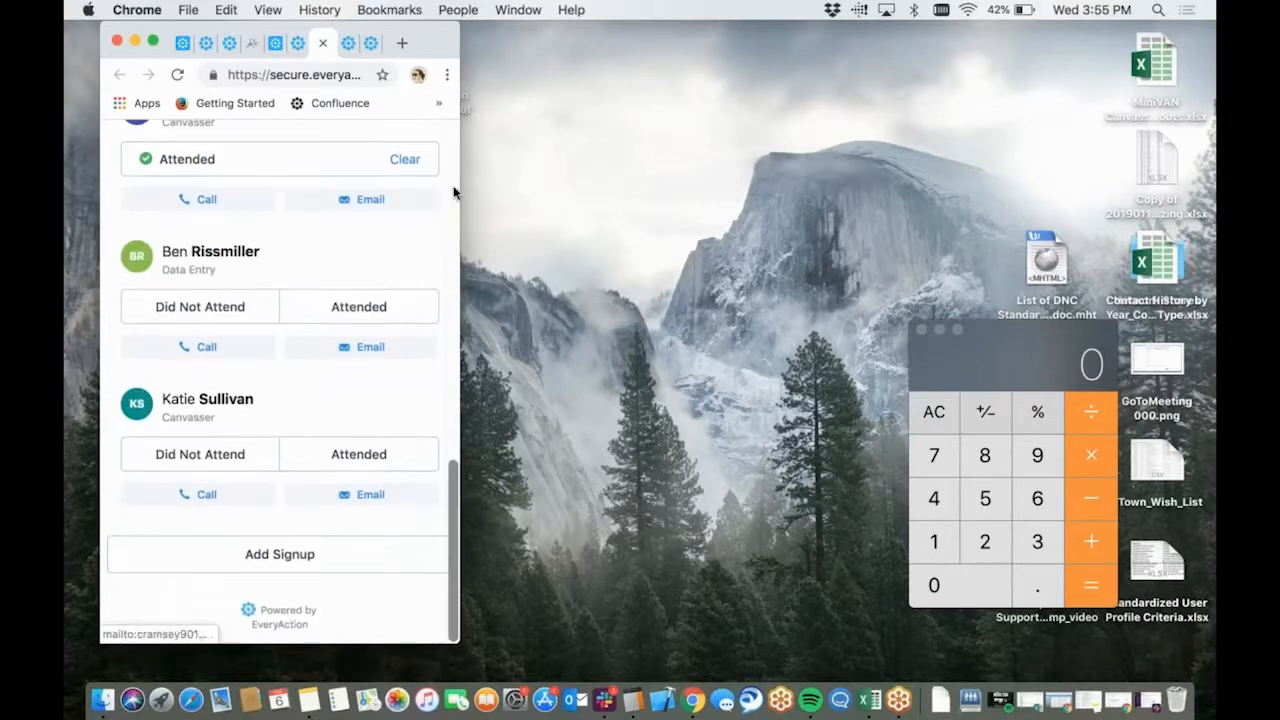
left_click_drag(457, 191, 1203, 280)
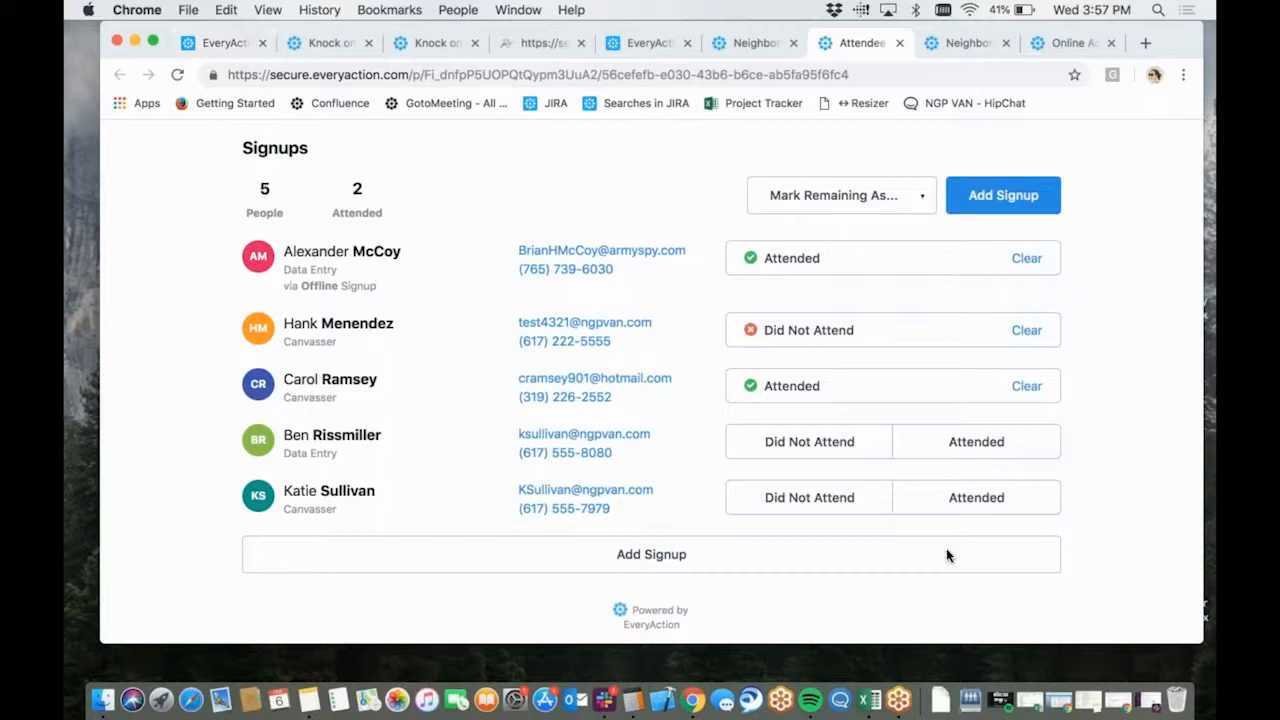
Return to the "Knock on doors" event details and expand the Participants Summary to review the status columns for each event role
left_click(215, 43)
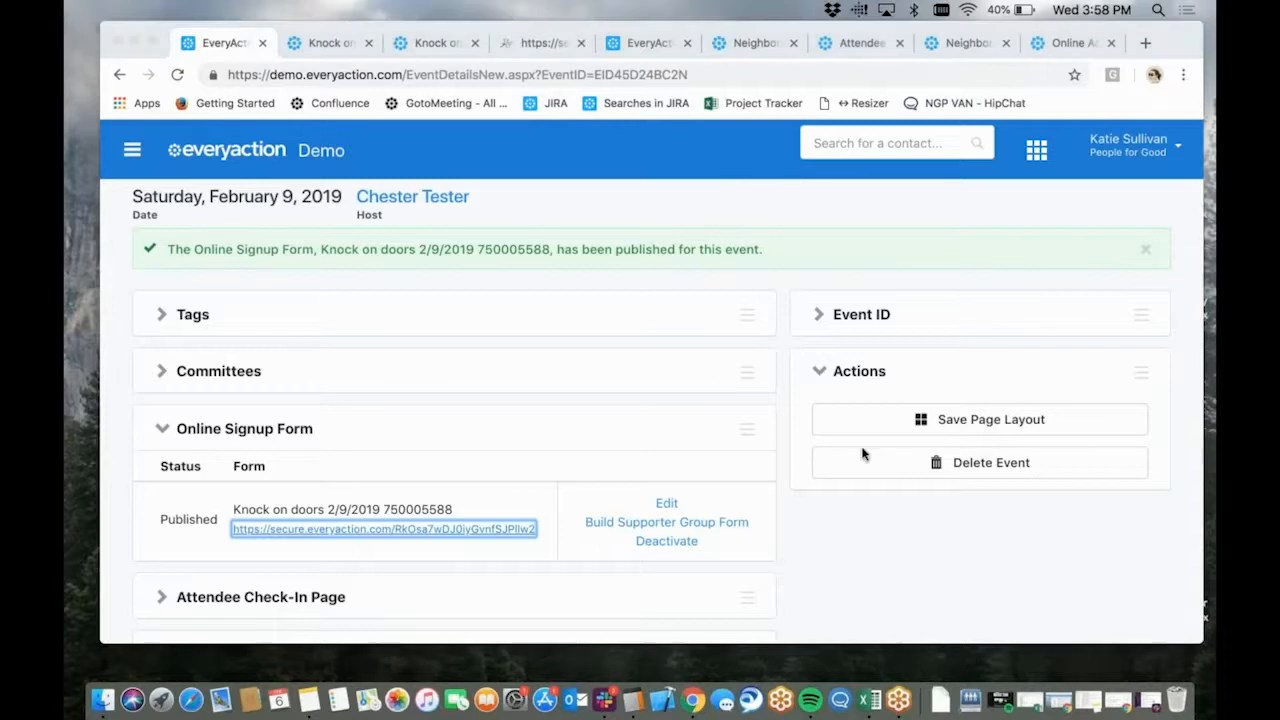
scroll(694, 476, "down", 1)
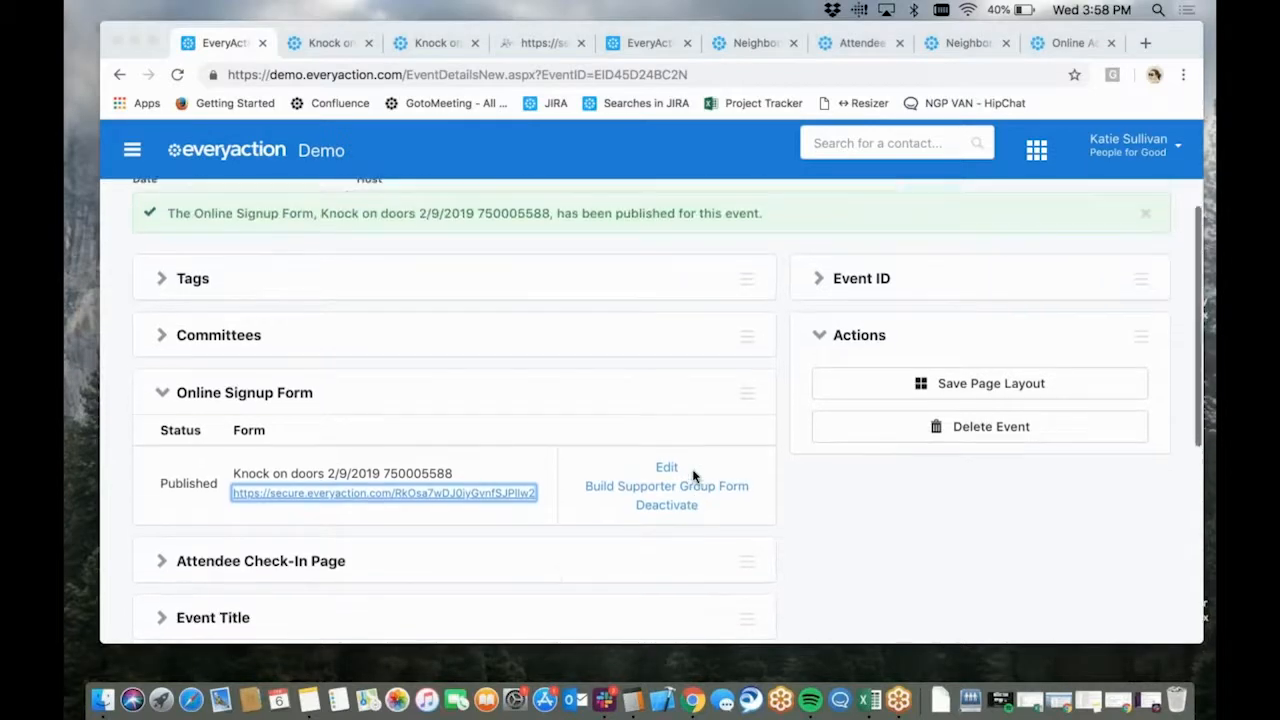
scroll(694, 476, "down", 10)
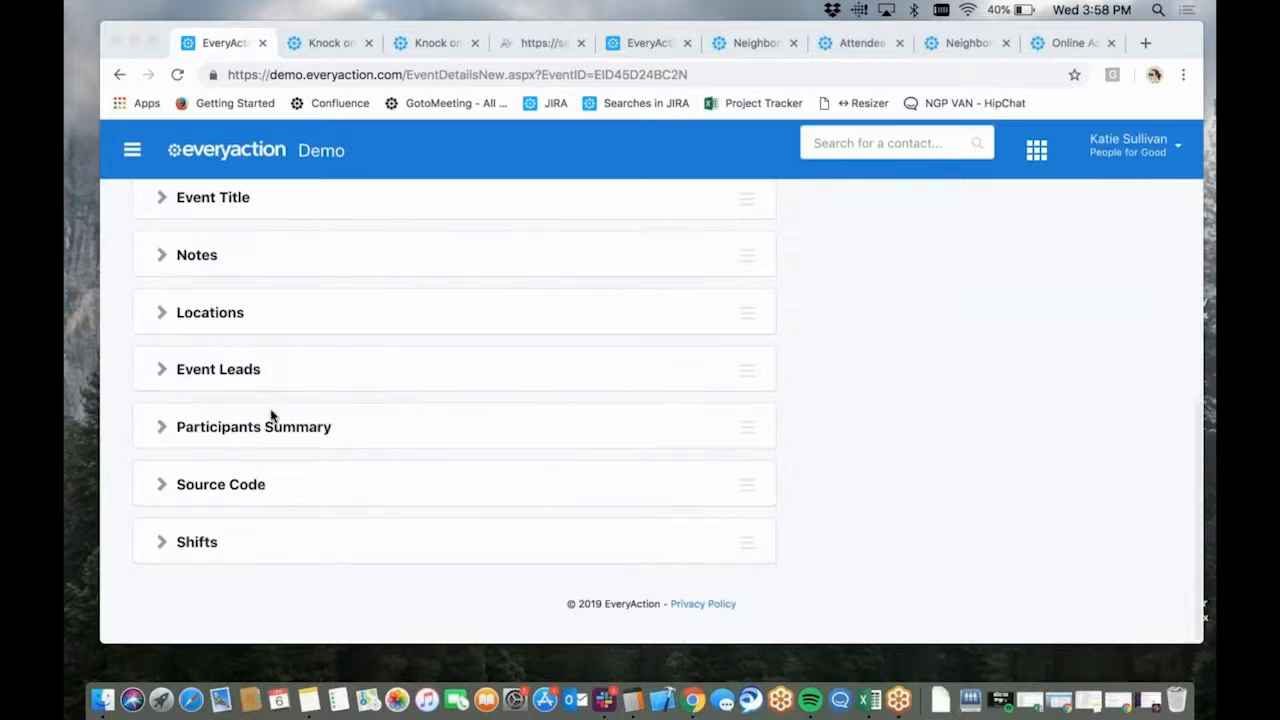
left_click(162, 431)
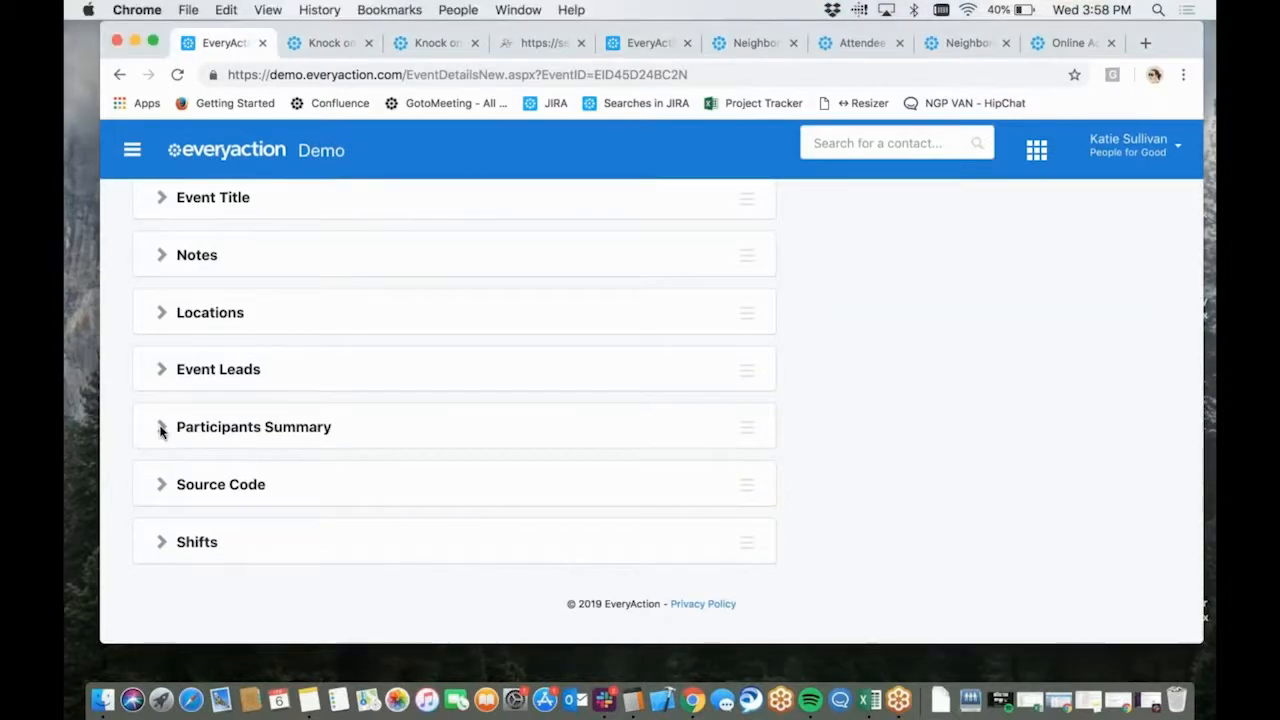
left_click(161, 429)
scroll(372, 514, "right", 2)
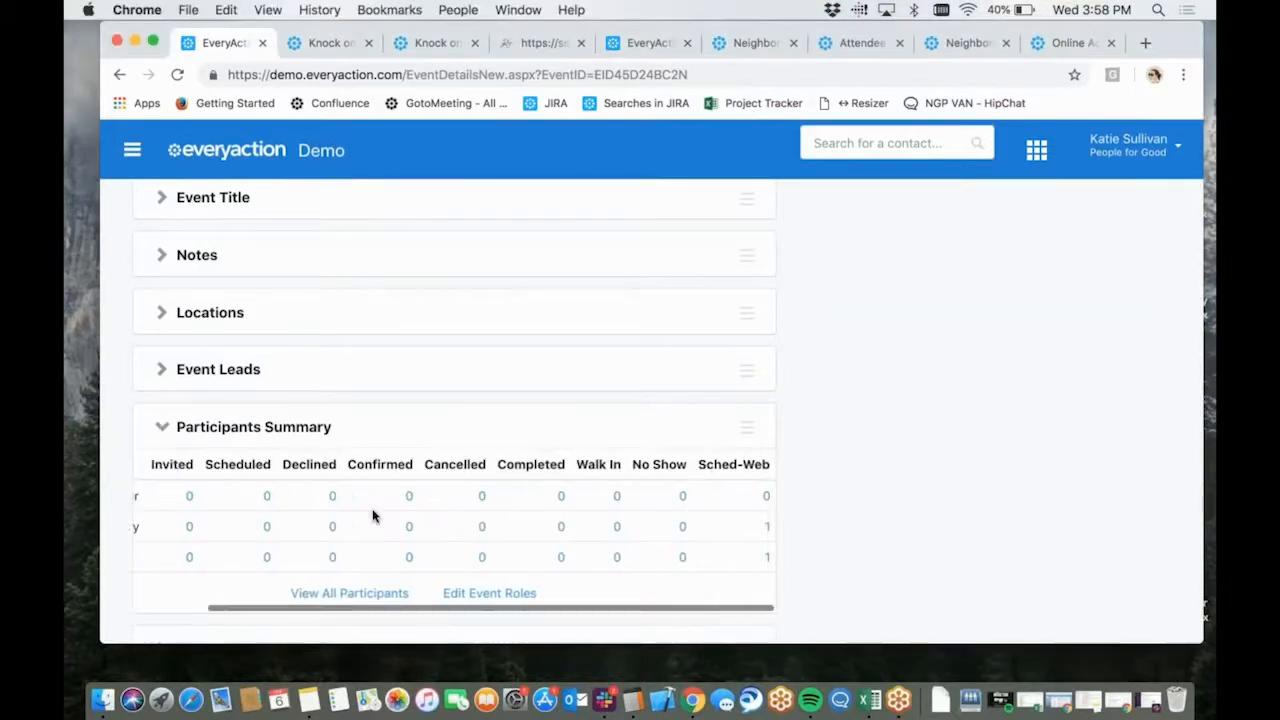
scroll(569, 500, "left", 2)
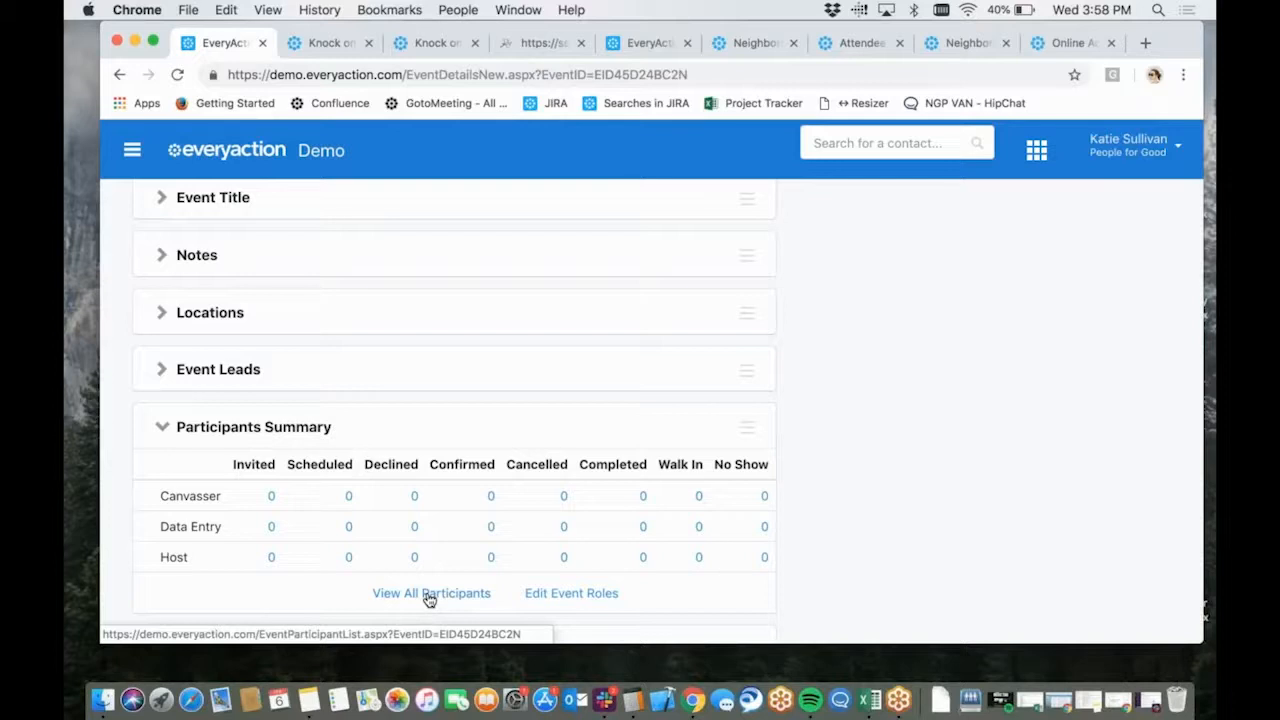
scroll(427, 597, "down", 3)
scroll(427, 597, "up", 4)
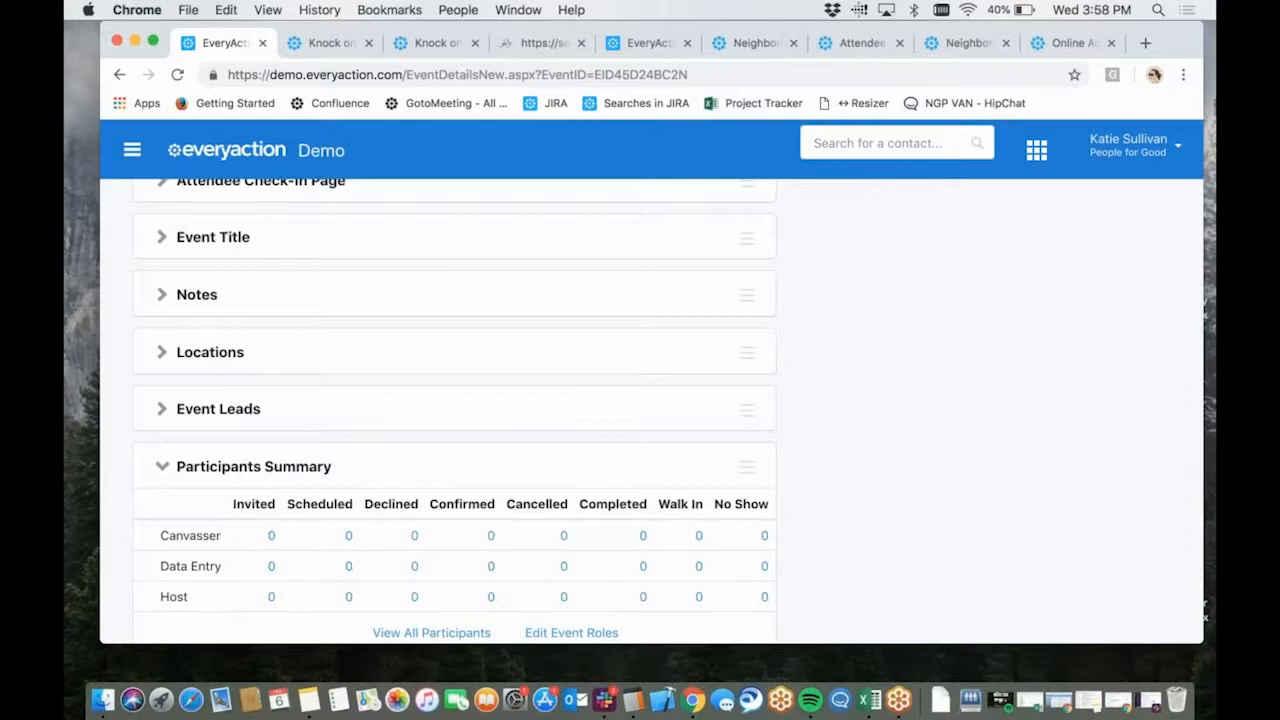
scroll(440, 450, "up", 10)
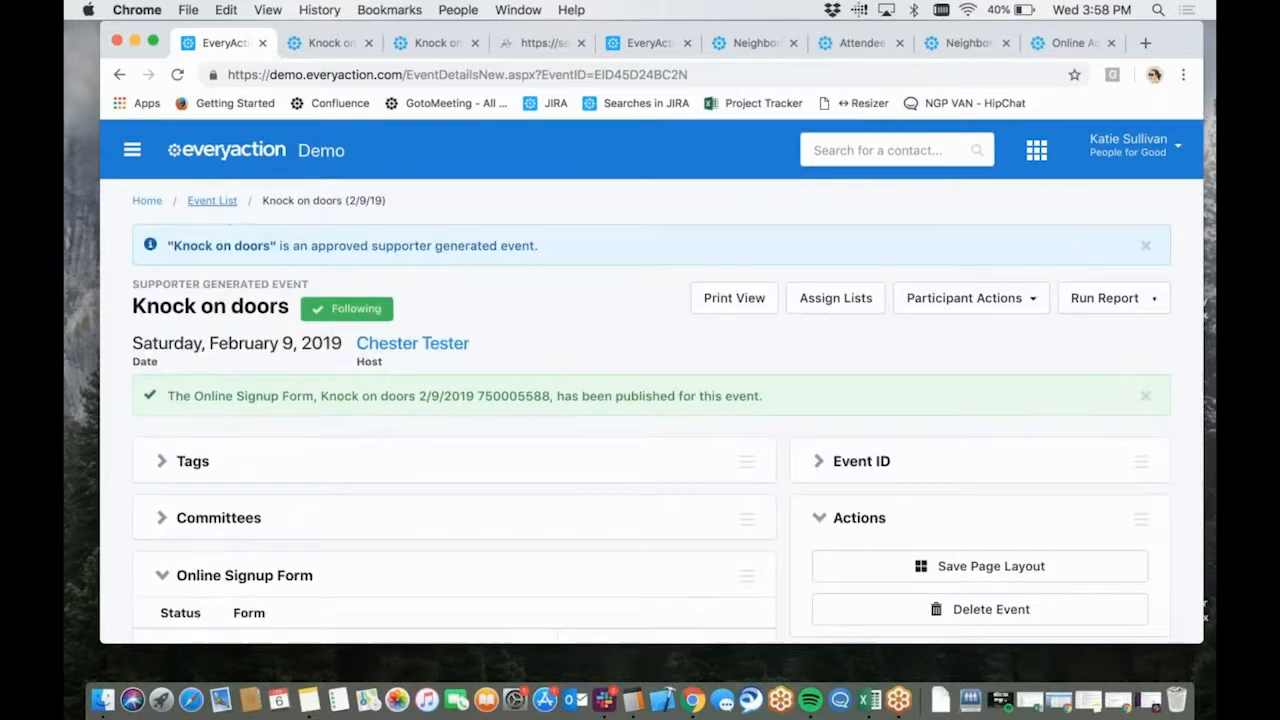
Open the Event List and filter it with Supporter Generated Event set to Yes
left_click(210, 201)
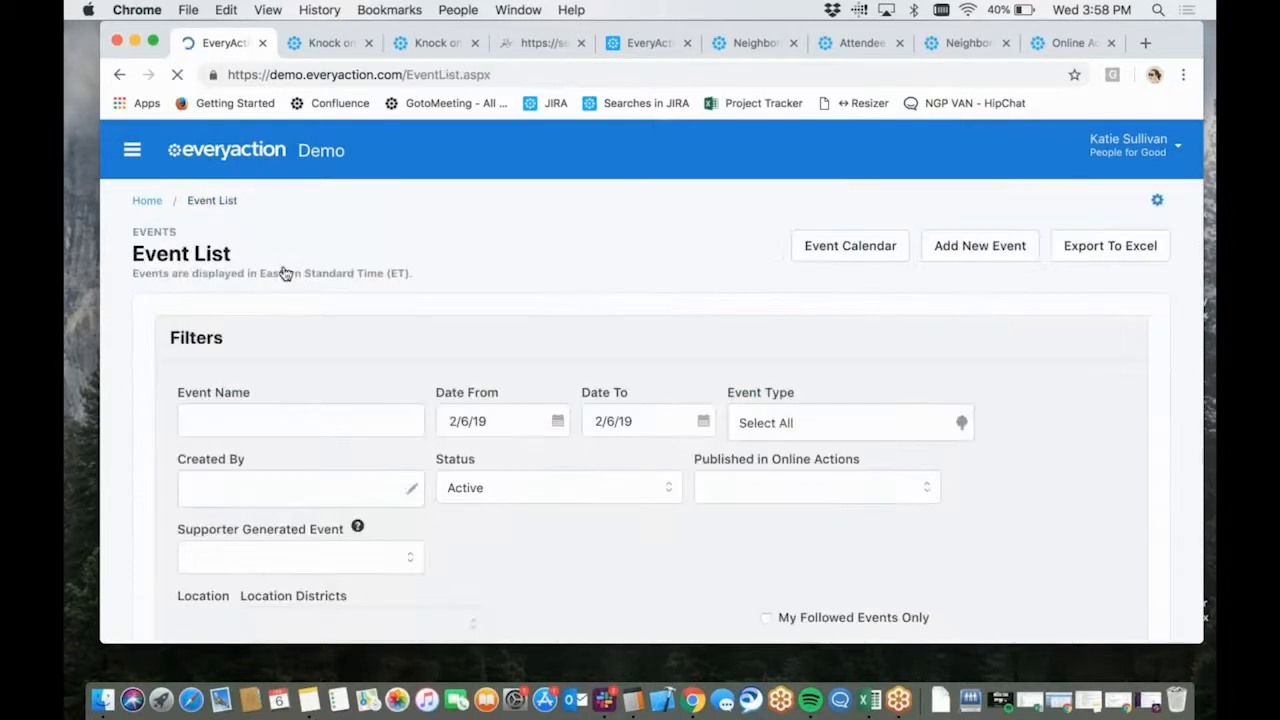
scroll(428, 522, "down", 3)
left_click(365, 414)
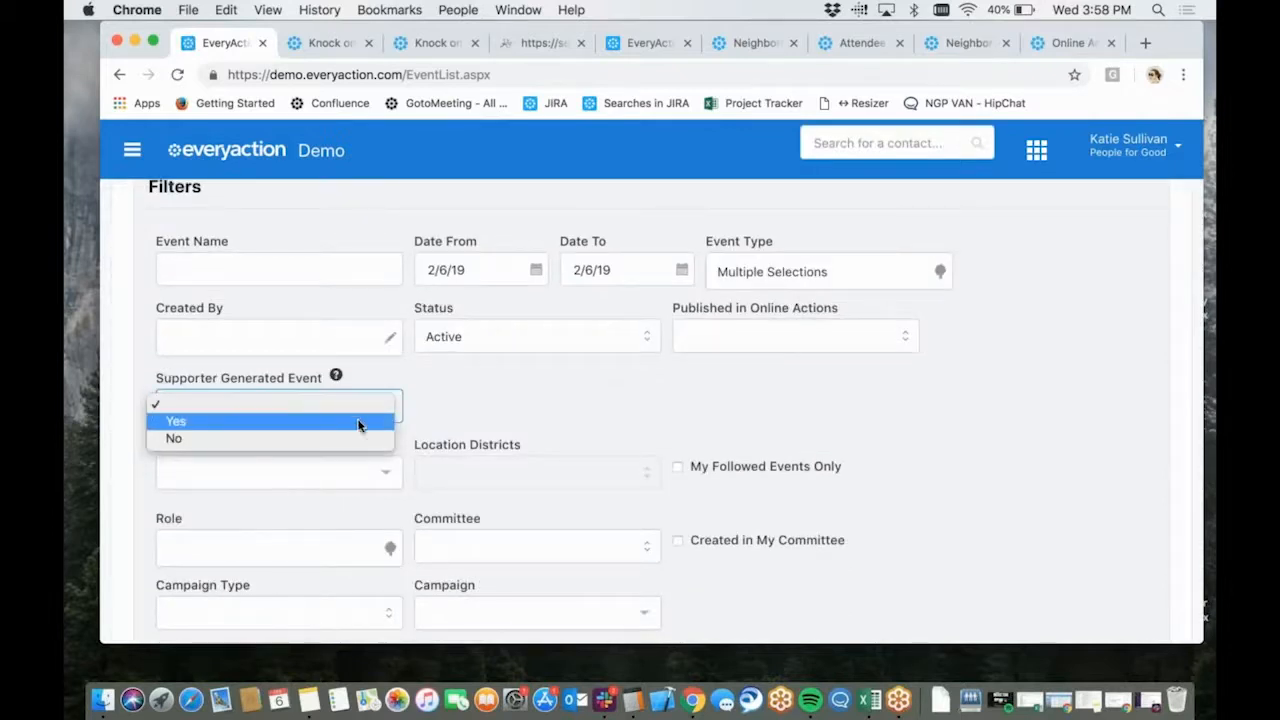
left_click(357, 423)
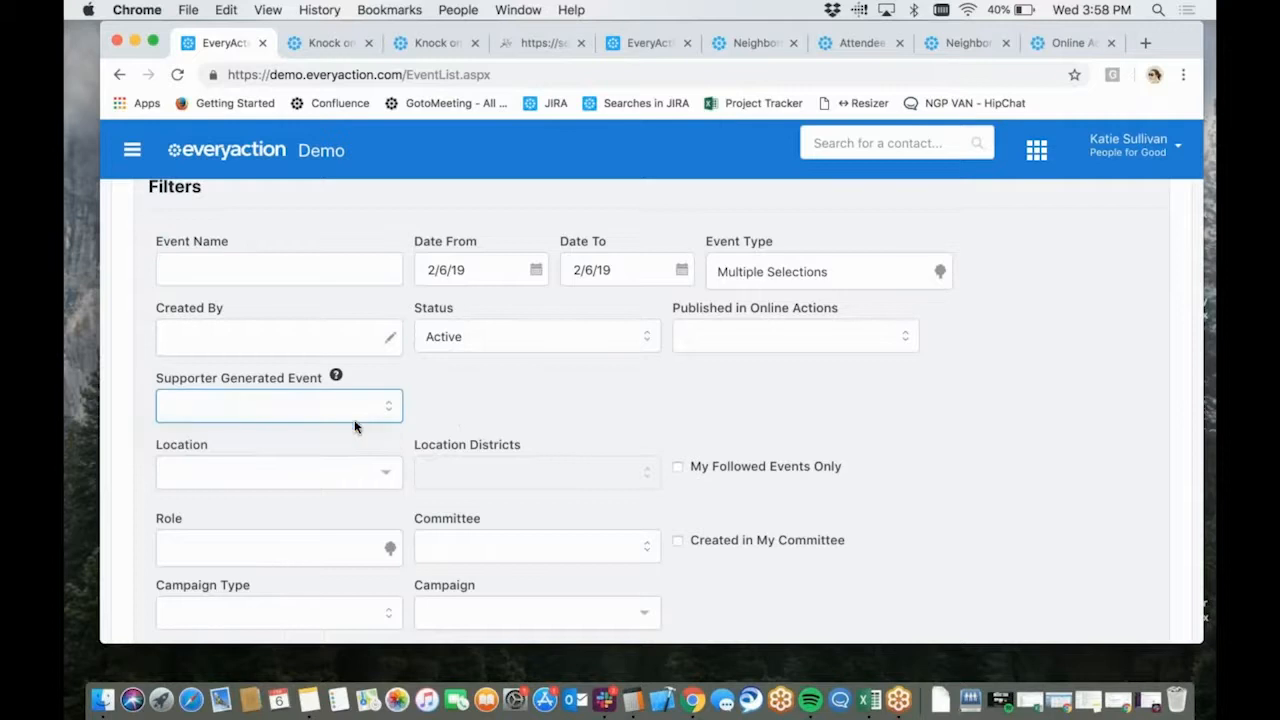
scroll(793, 418, "down", 8)
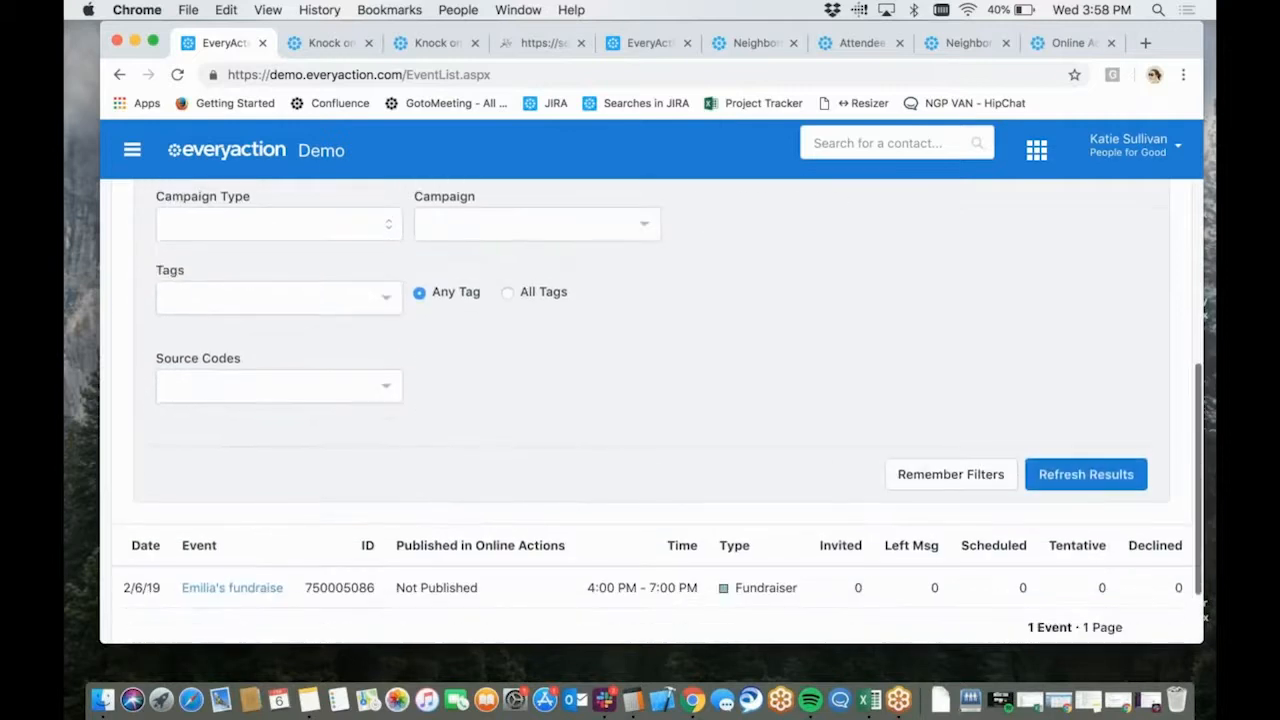
left_click(1086, 474)
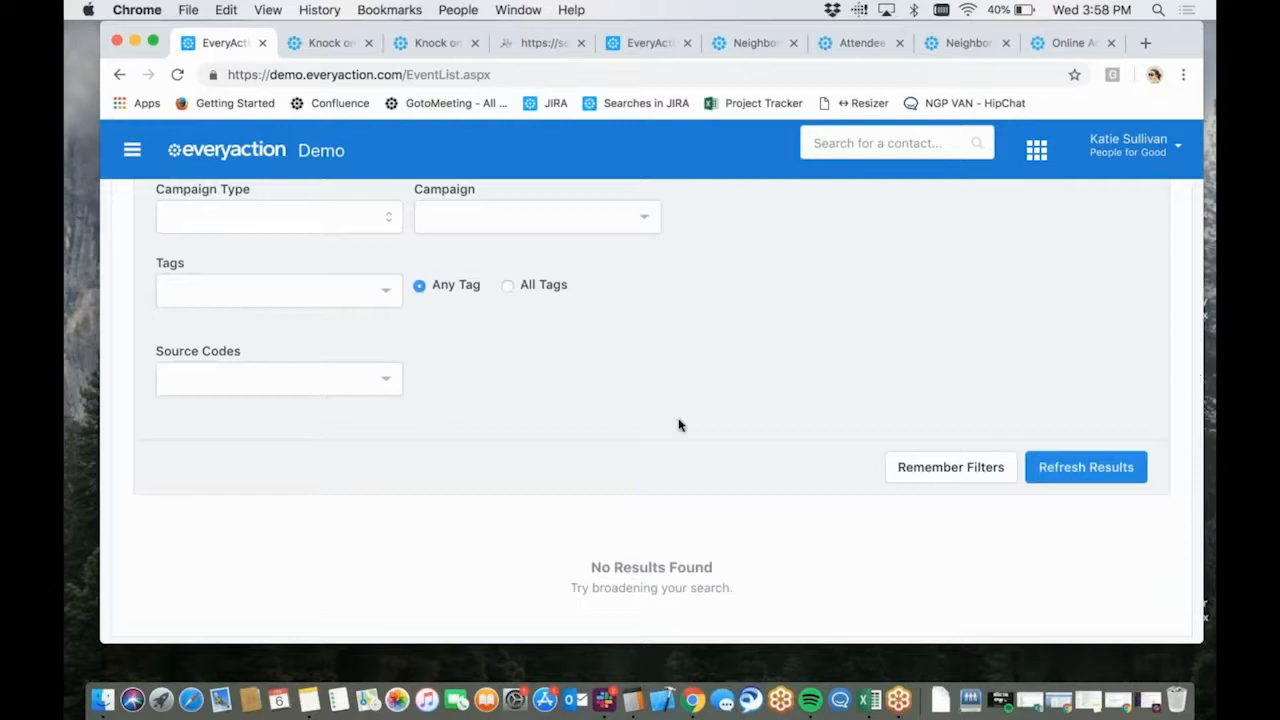
Set the event list's date range from 2/1/2019 to 2/28/2019 and refresh the results
scroll(678, 426, "up", 3)
scroll(678, 426, "up", 3)
left_click(486, 306)
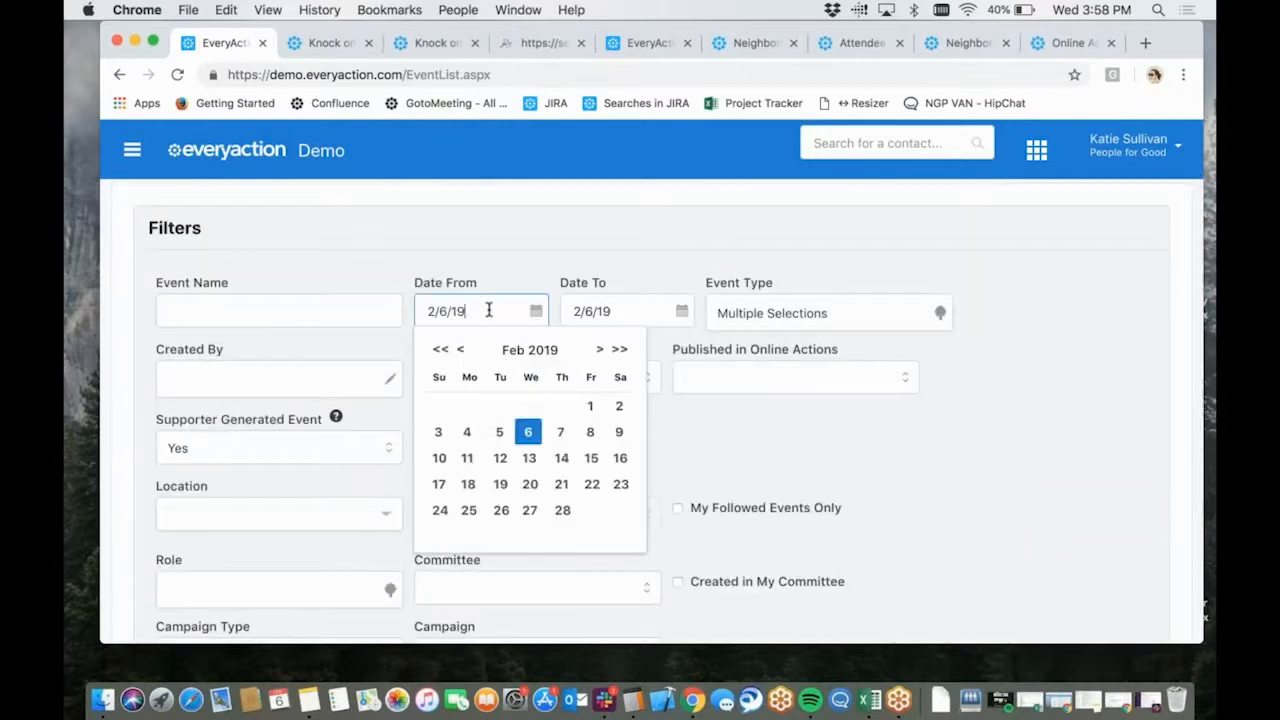
left_click(587, 408)
left_click(623, 305)
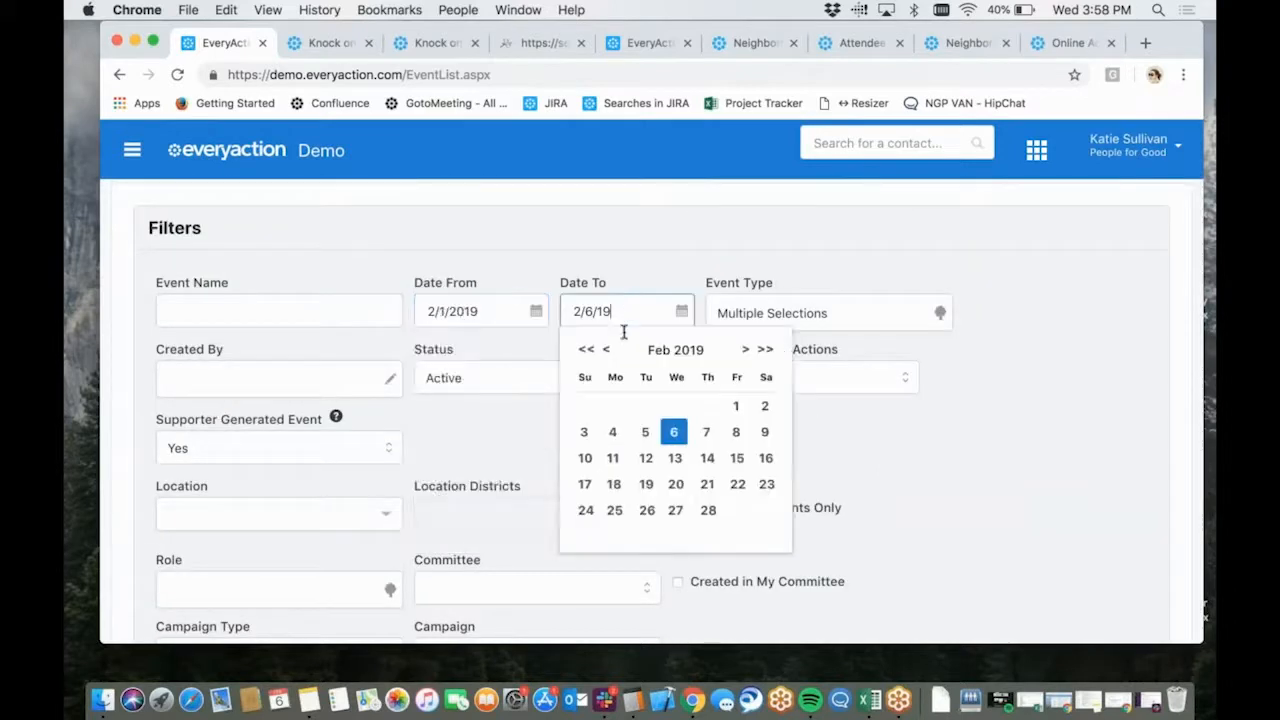
left_click(710, 511)
scroll(700, 450, "down", 10)
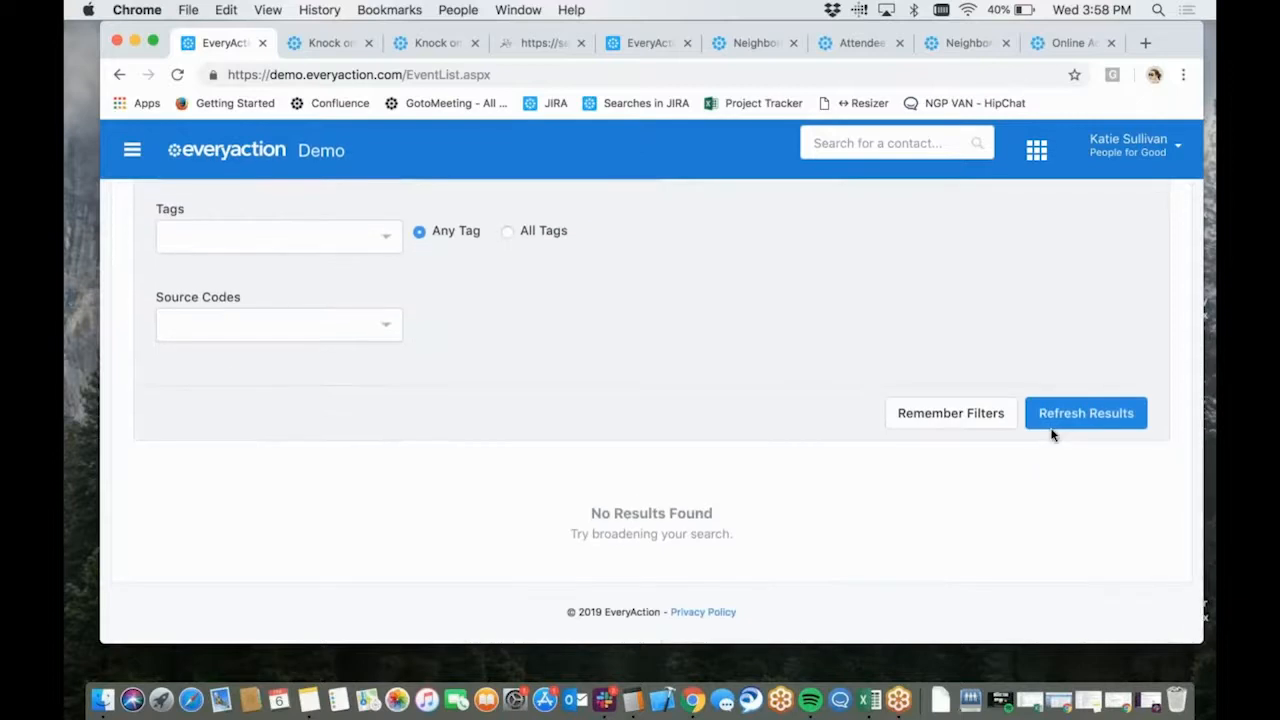
left_click(1086, 413)
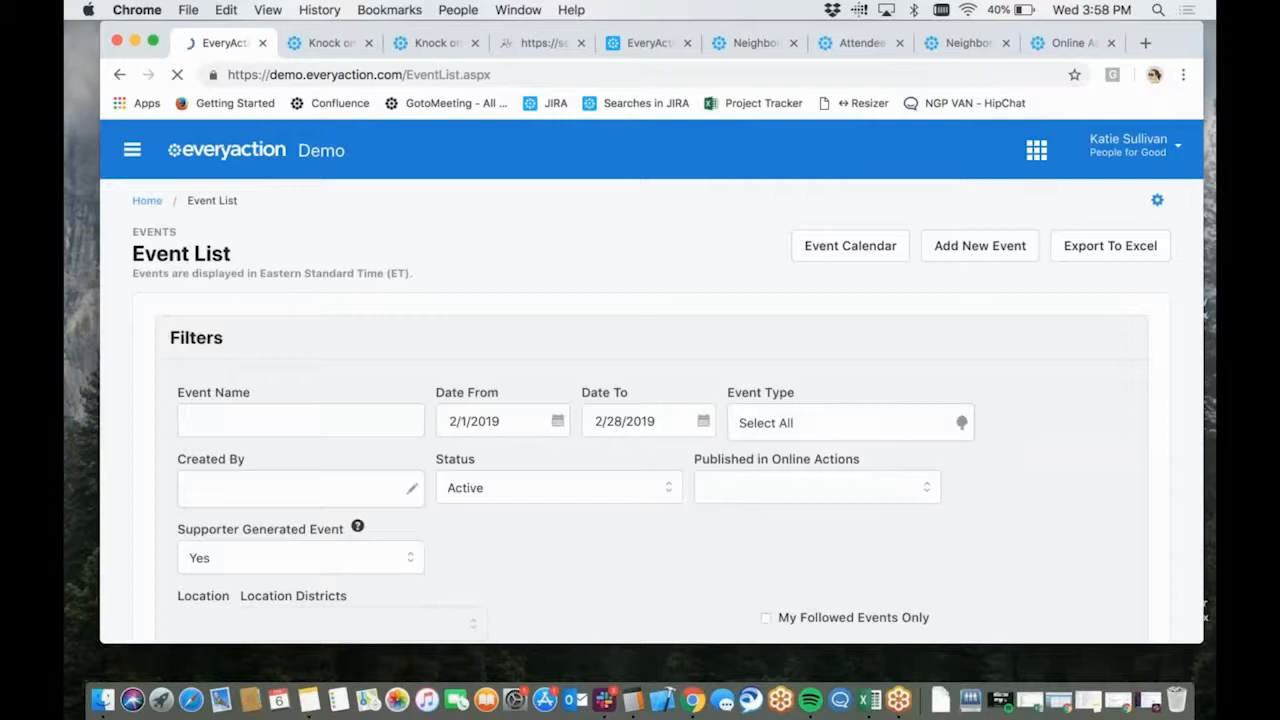
Examine the February supporter generated events and their publication, type and participant status columns in the event list
scroll(768, 462, "down", 3)
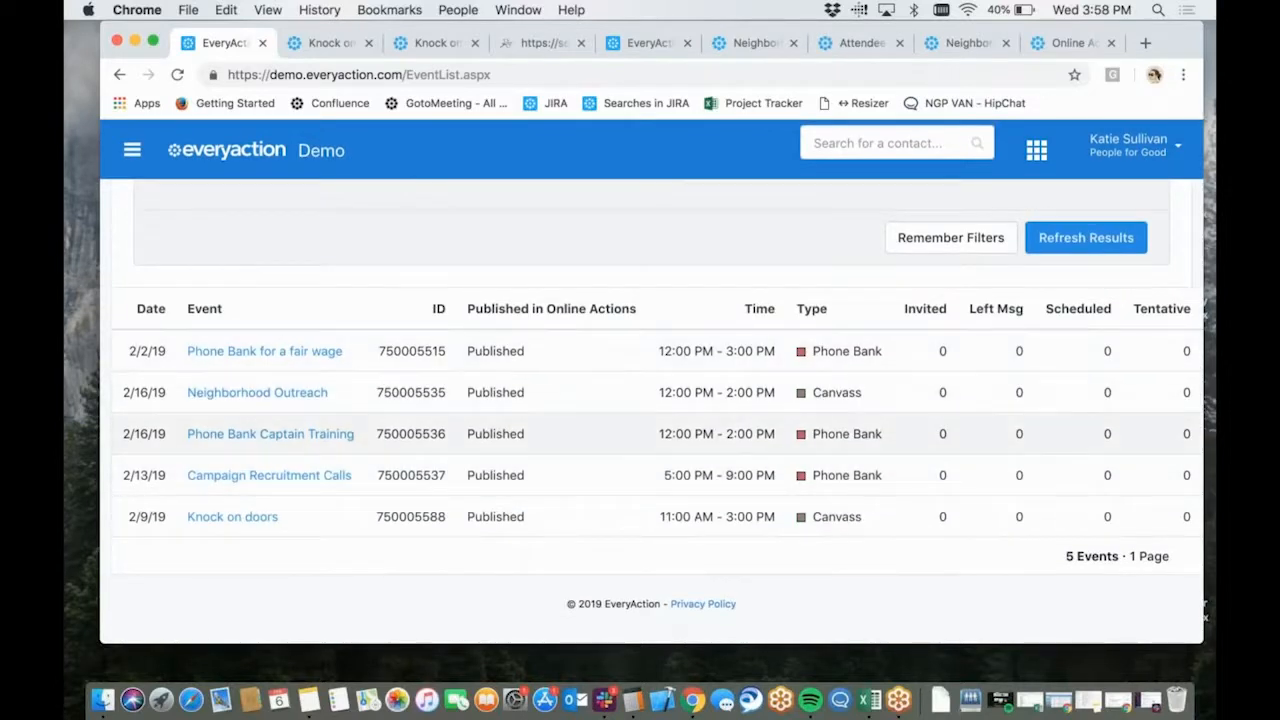
scroll(390, 342, "up", 10)
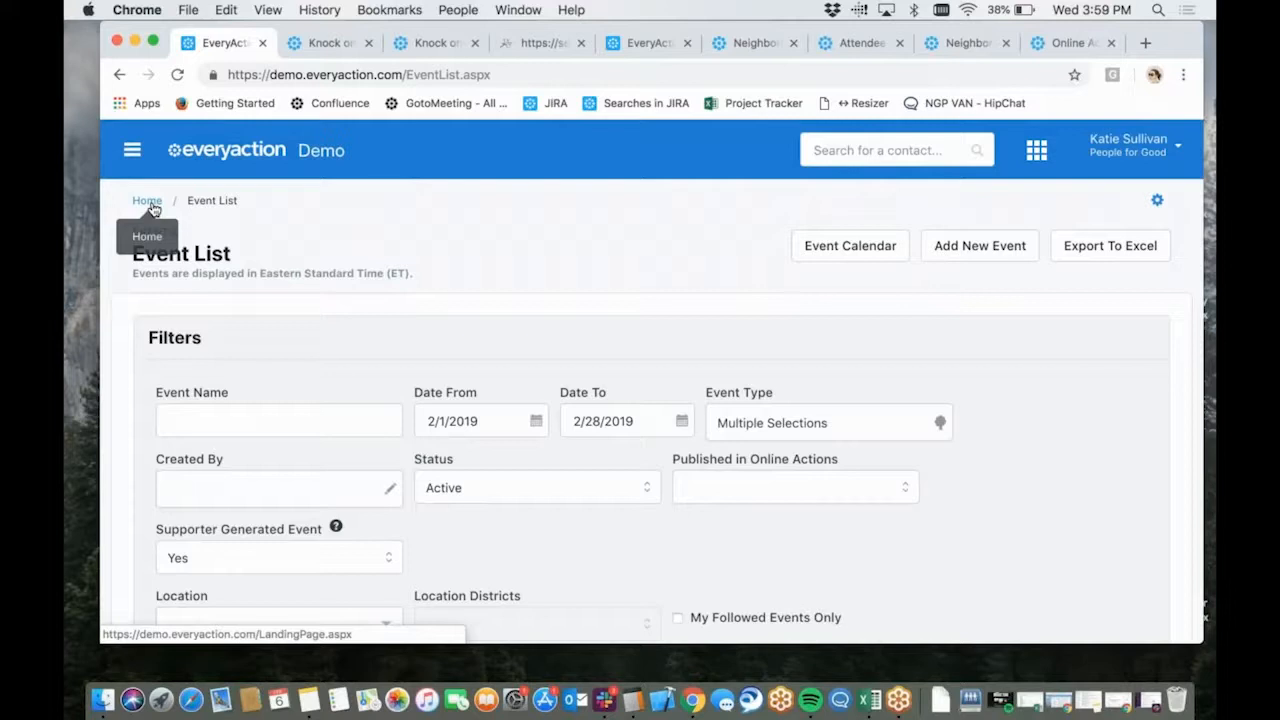
scroll(152, 207, "down", 10)
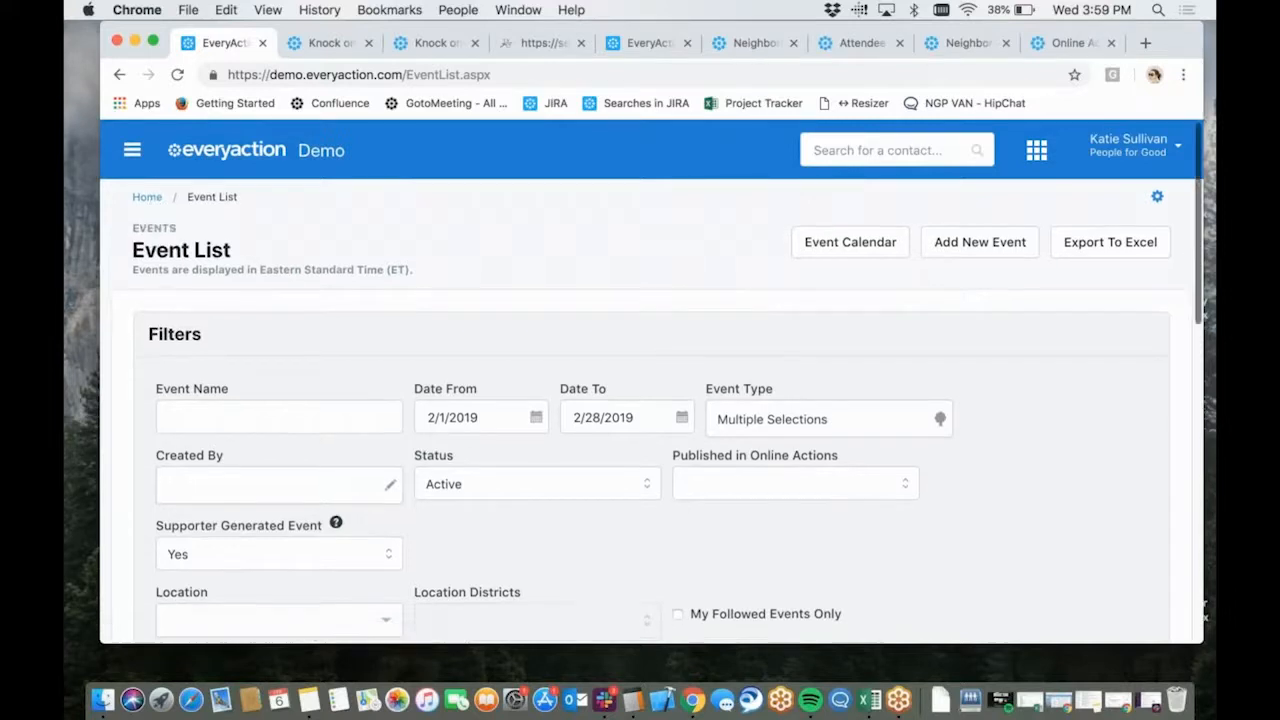
scroll(250, 500, "down", 3)
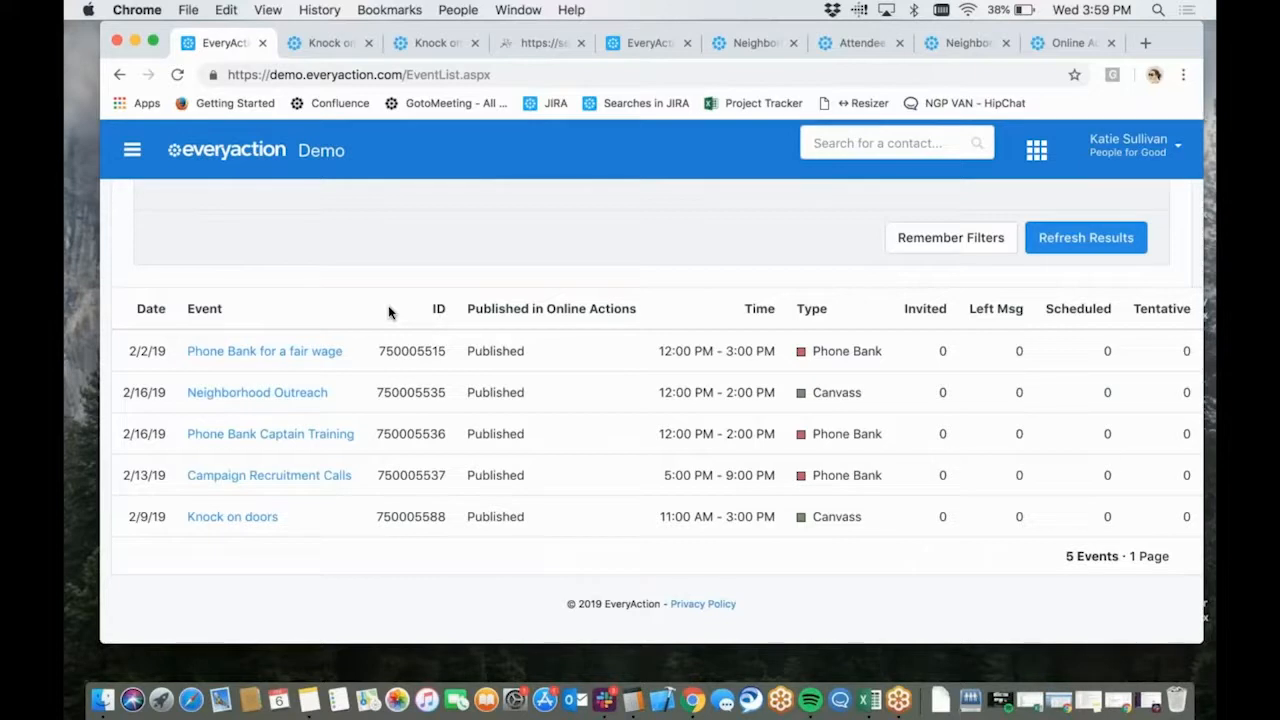
scroll(380, 300, "right", 1)
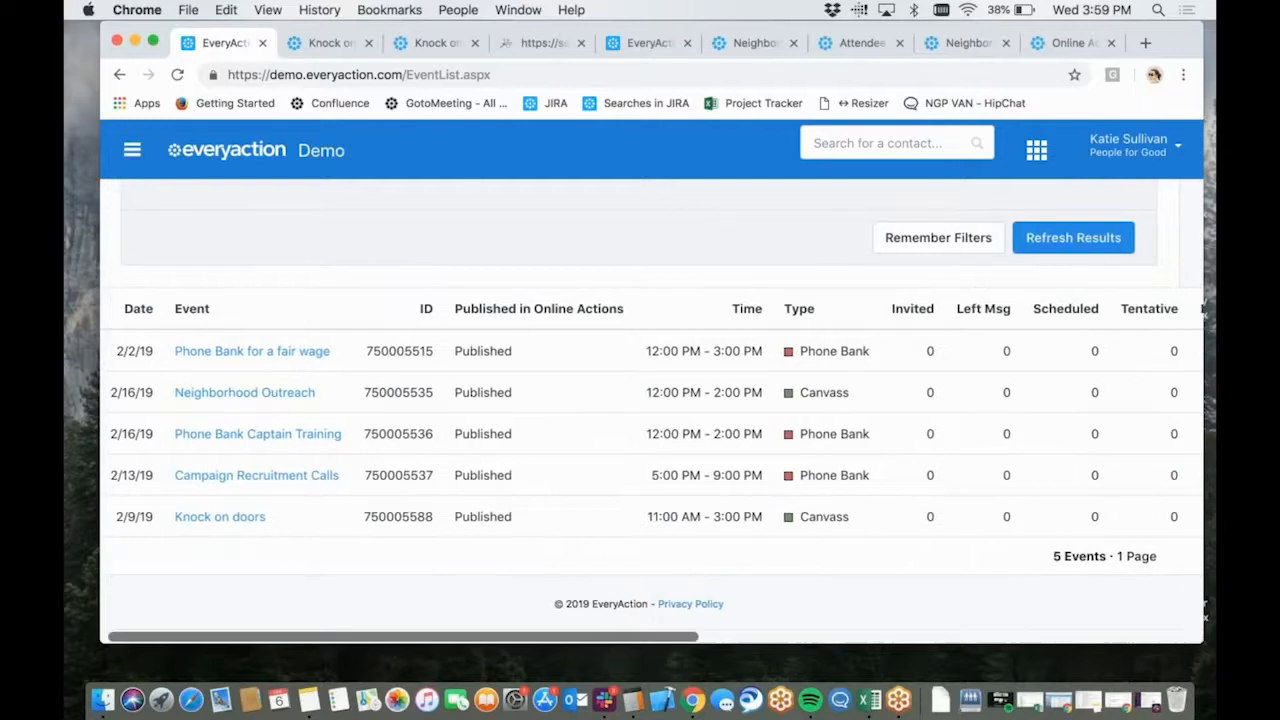